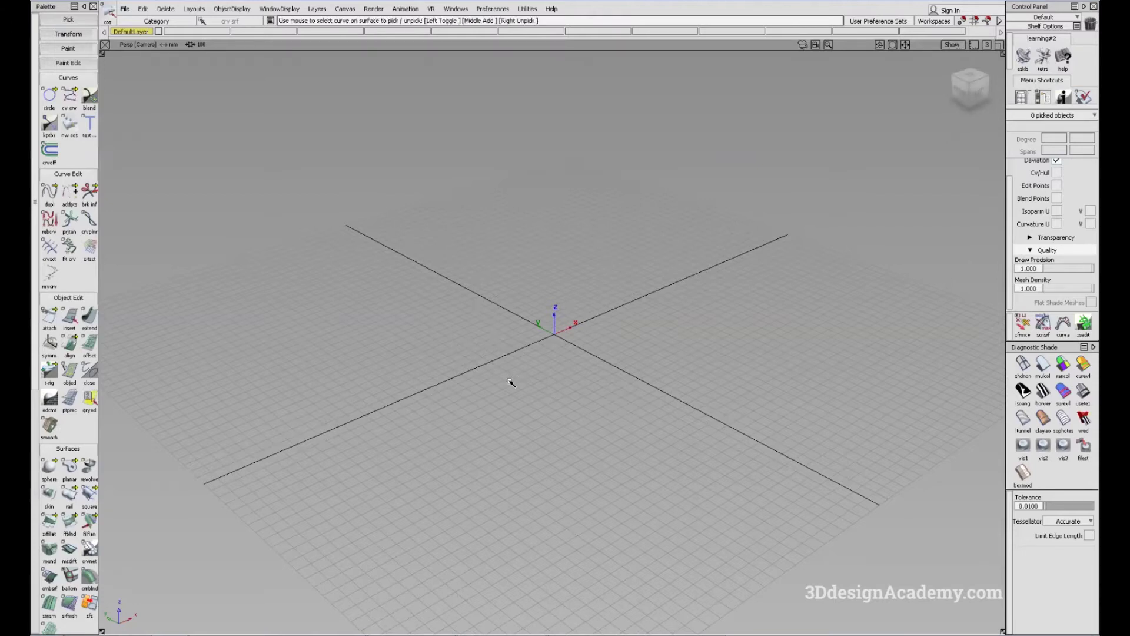
- Review the continuity tolerances in the construction options
{"action": "left_click", "coordinate": [492, 9]}
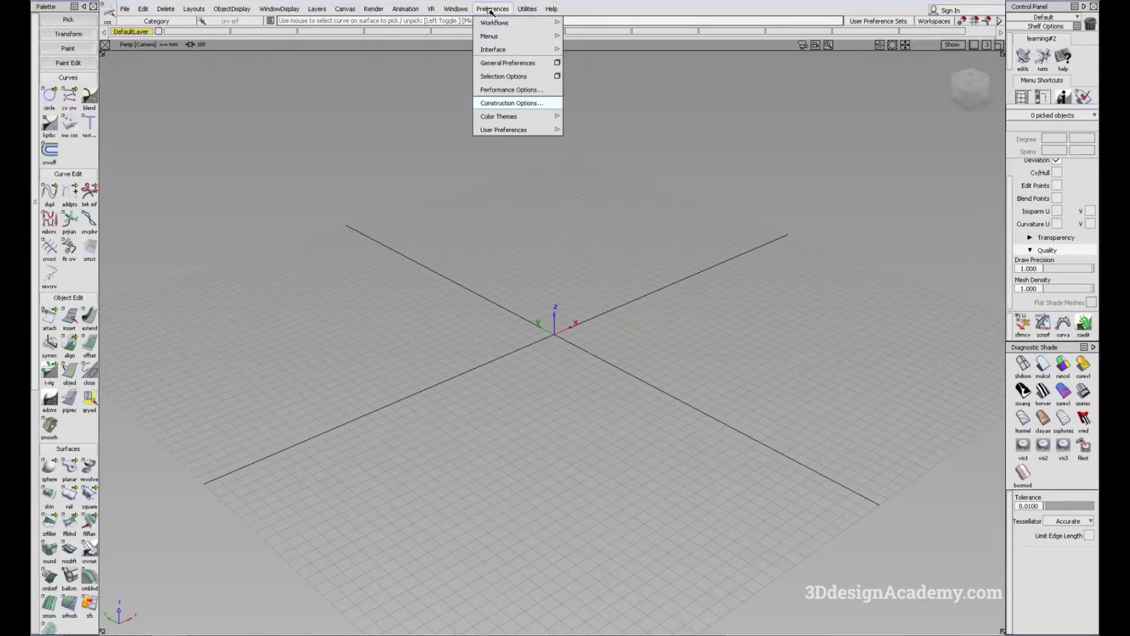
{"action": "left_click", "coordinate": [523, 104]}
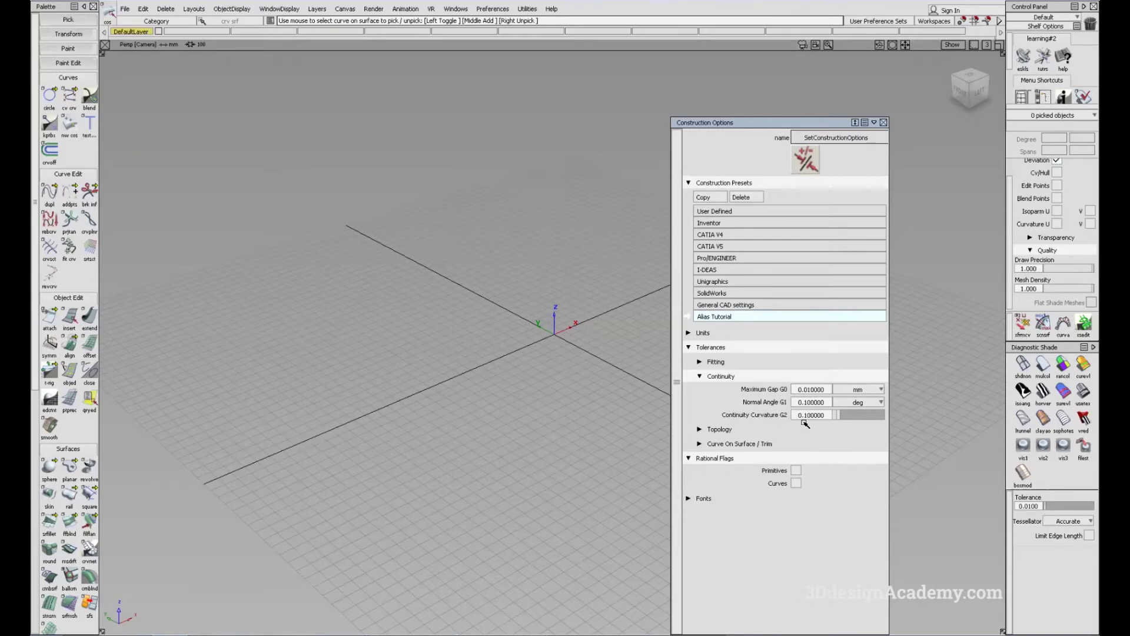
{"action": "left_click", "coordinate": [885, 124]}
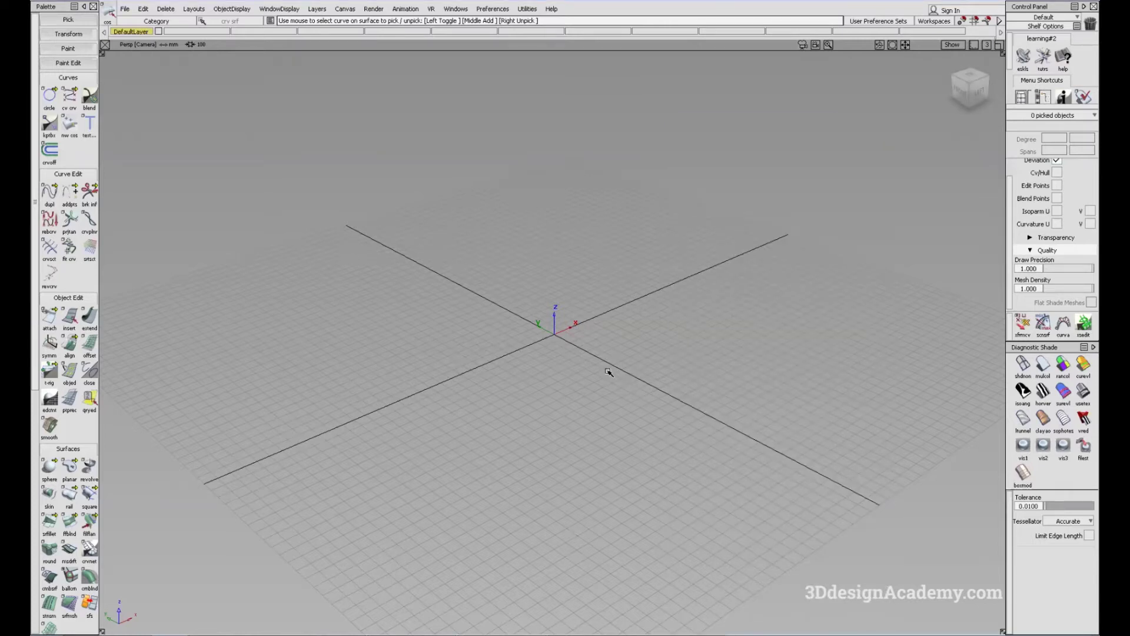
- Create a cube primitive at the origin of the grid
{"action": "left_click_drag", "start_coordinate": [594, 365], "coordinate": [587, 353], "text": "alt+shift"}
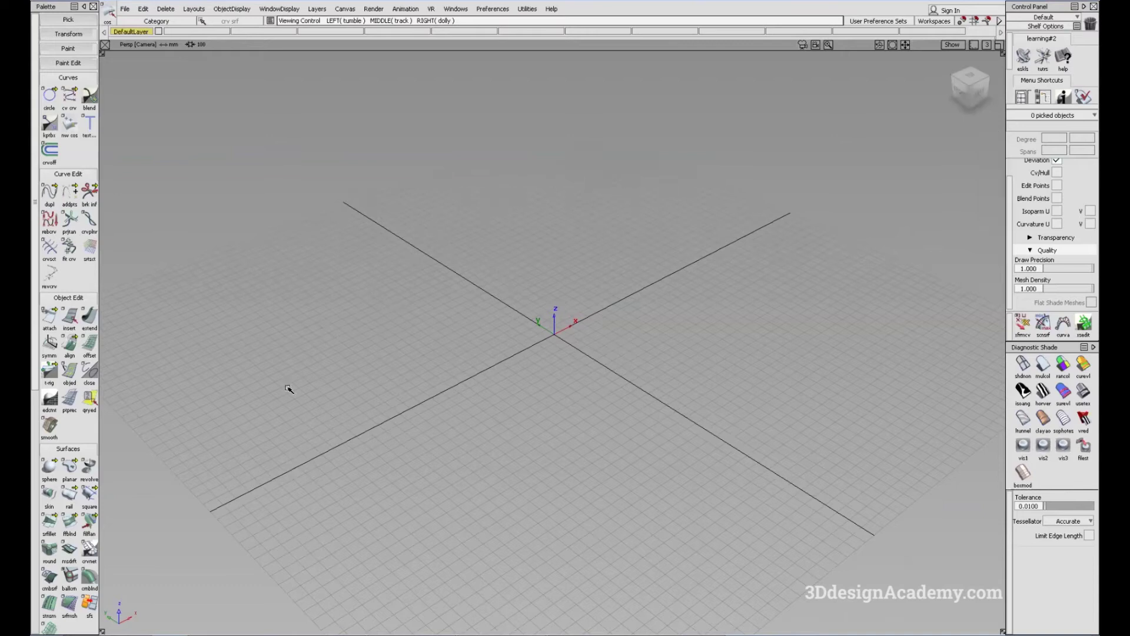
{"action": "left_click", "coordinate": [69, 247]}
{"action": "scroll", "coordinate": [69, 417], "scroll_direction": "down", "scroll_amount": 1}
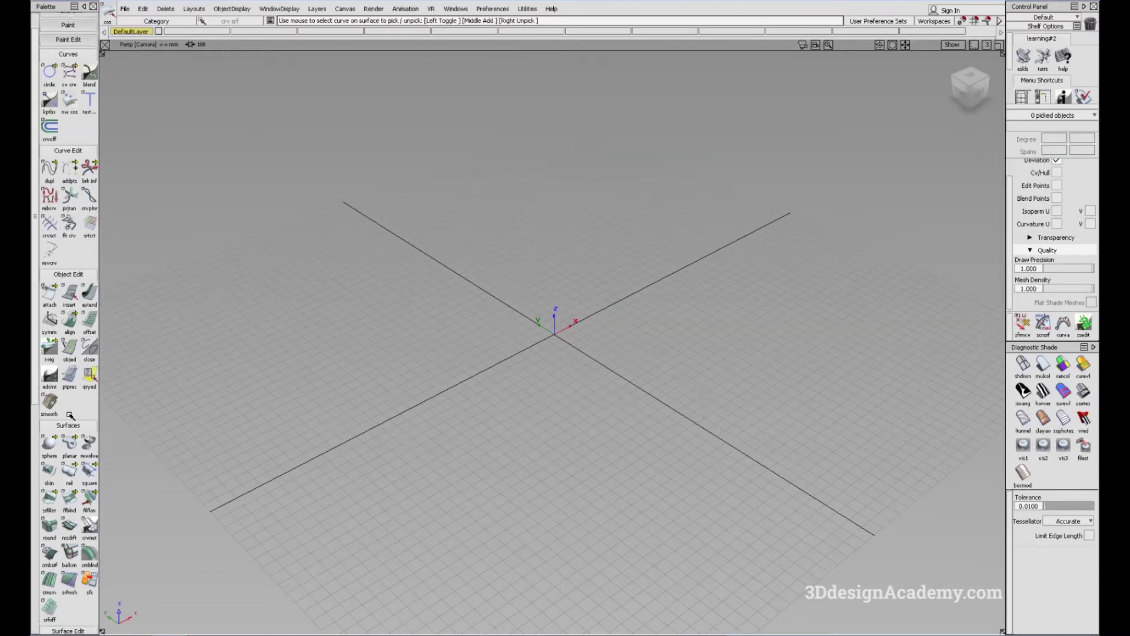
{"action": "left_click", "coordinate": [50, 446]}
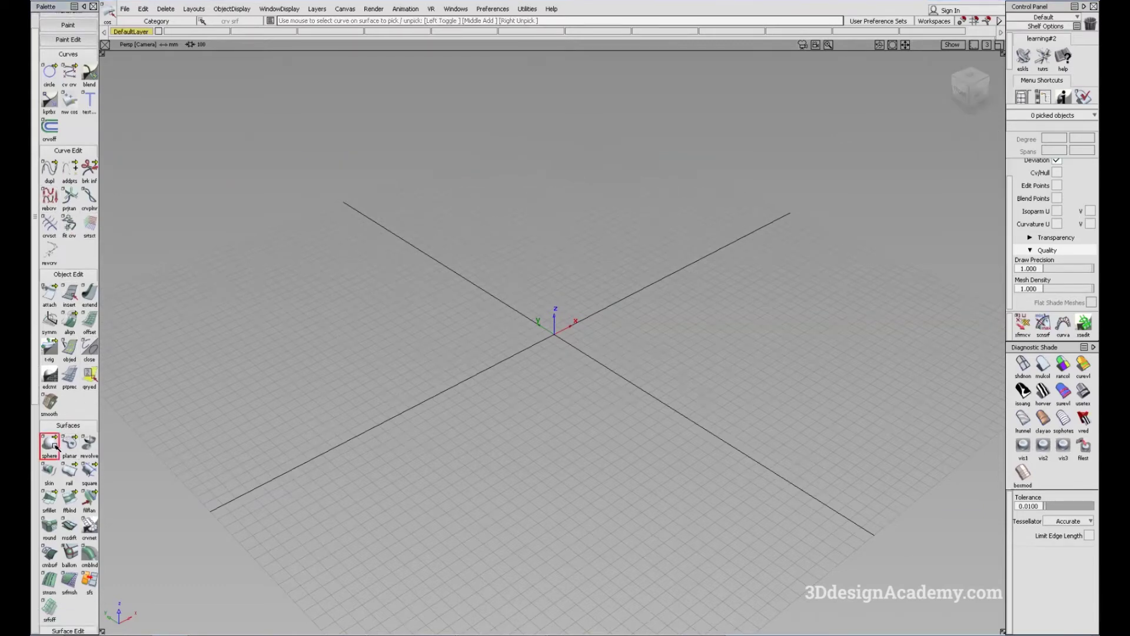
{"action": "left_click_drag", "start_coordinate": [50, 446], "coordinate": [154, 445]}
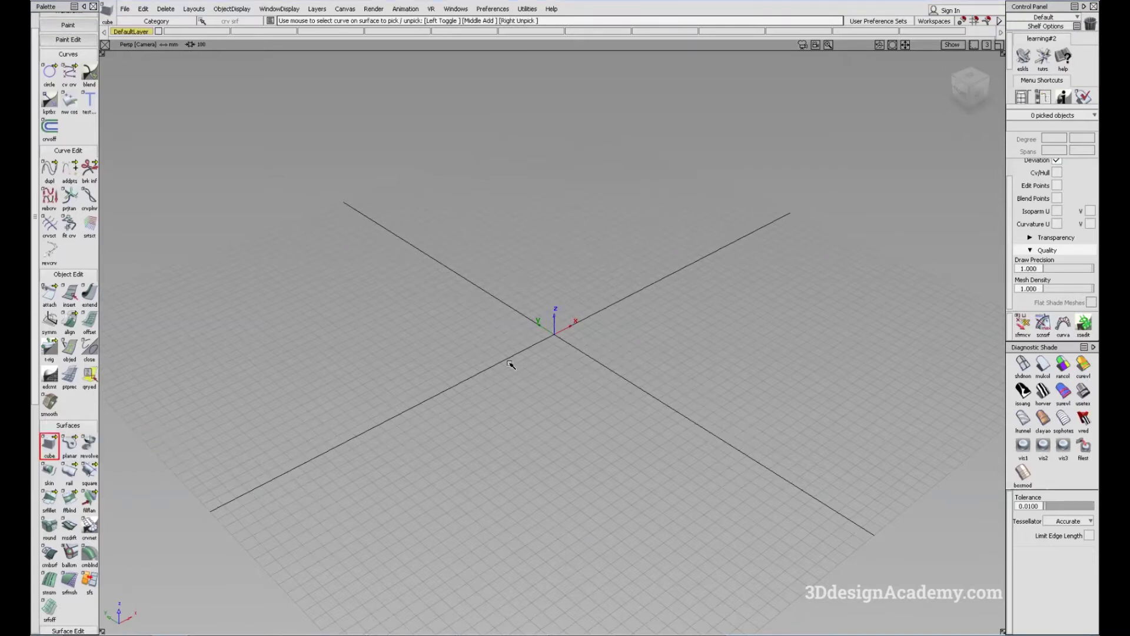
{"action": "key", "text": "F6"}
{"action": "key", "text": "F8"}
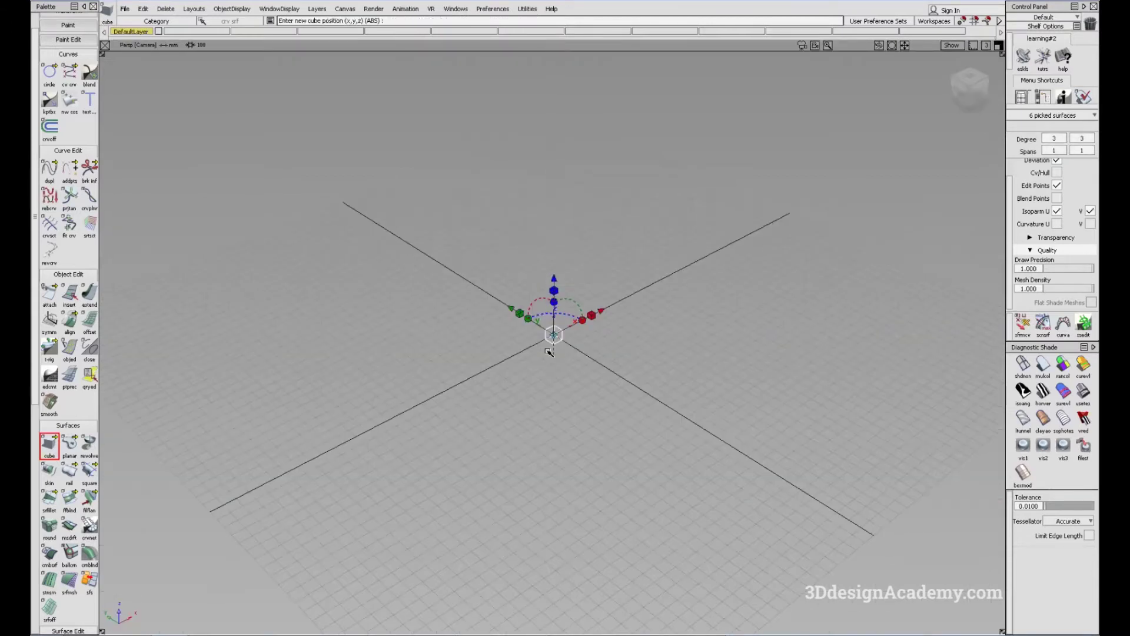
{"action": "right_click_drag", "start_coordinate": [609, 328], "coordinate": [639, 323], "text": "alt+shift"}
{"action": "left_click_drag", "start_coordinate": [639, 323], "coordinate": [547, 335], "text": "alt+shift"}
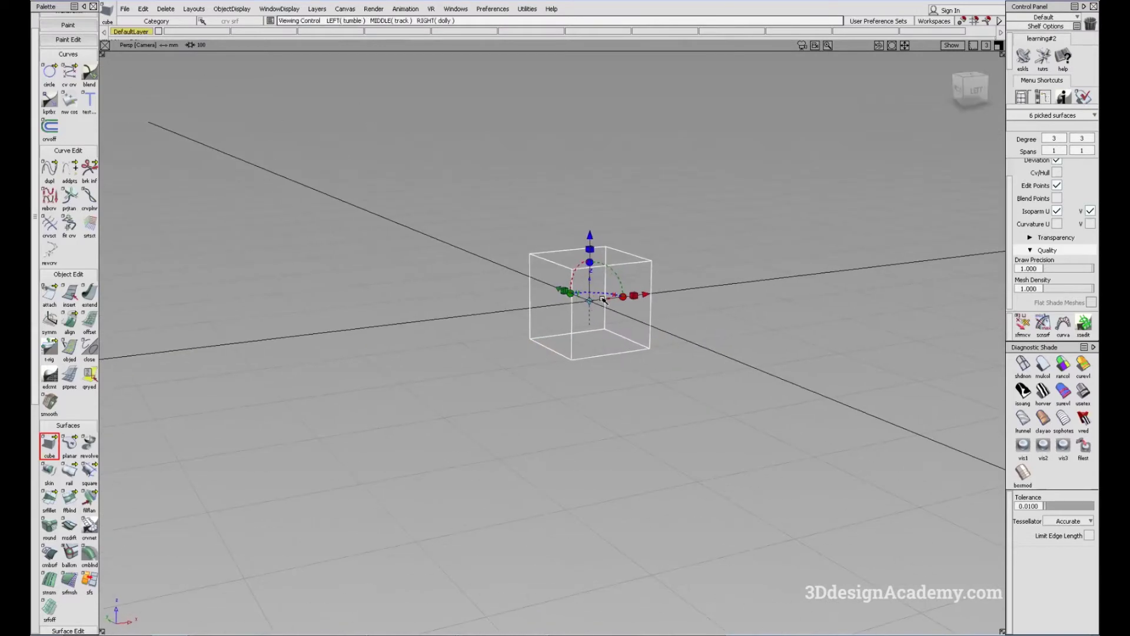
- Raise the cube 50 mm along Z so its base rests on the ground plane, and deselect it
{"action": "key", "text": "F5"}
{"action": "right_click_drag", "start_coordinate": [545, 350], "coordinate": [730, 309], "text": "alt+shift"}
{"action": "mouse_move", "coordinate": [487, 376]}
{"action": "left_mouse_down", "text": "ctrl+shift"}
{"action": "mouse_move", "coordinate": [521, 359]}
{"action": "mouse_move", "coordinate": [535, 396]}
{"action": "left_mouse_up", "text": "ctrl+shift"}
{"action": "mouse_move", "coordinate": [572, 356]}
{"action": "middle_mouse_down", "text": "alt+shift"}
{"action": "mouse_move", "coordinate": [565, 376]}
{"action": "mouse_move", "coordinate": [552, 305]}
{"action": "middle_mouse_up", "text": "alt+shift"}
{"action": "right_click", "coordinate": [557, 342], "text": "alt"}
{"action": "right_click_drag", "start_coordinate": [553, 339], "coordinate": [461, 436], "text": "alt+shift"}
{"action": "middle_click_drag", "start_coordinate": [546, 496], "coordinate": [577, 401], "text": "ctrl+shift"}
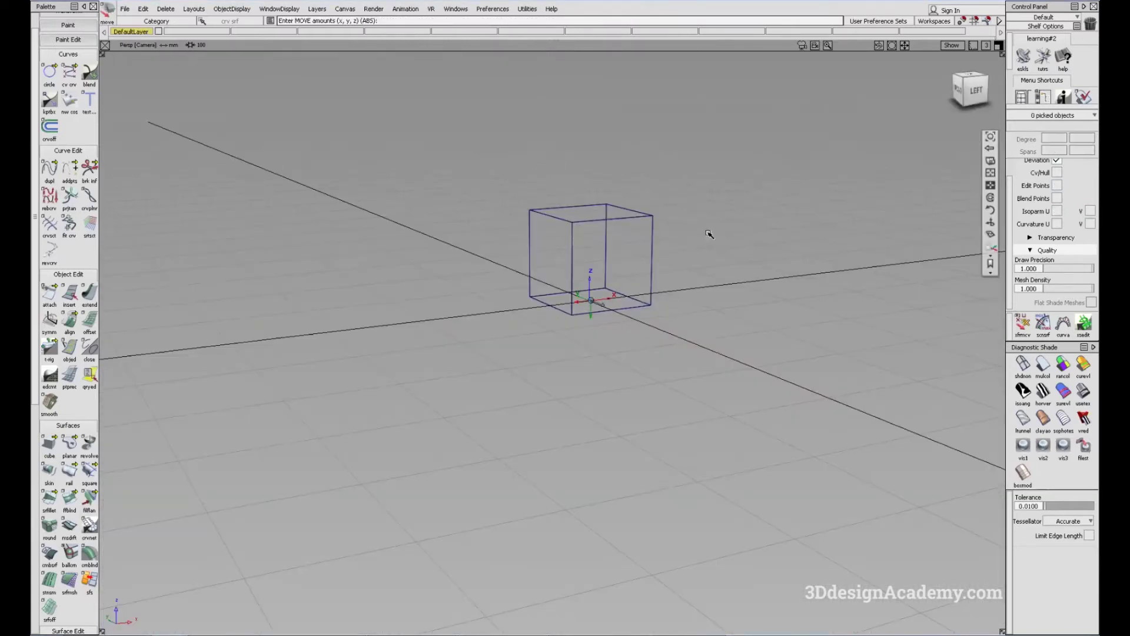
- Pick the cube and open its Information Window with the transform values
{"action": "right_click_drag", "start_coordinate": [708, 232], "coordinate": [565, 360], "text": "alt+shift"}
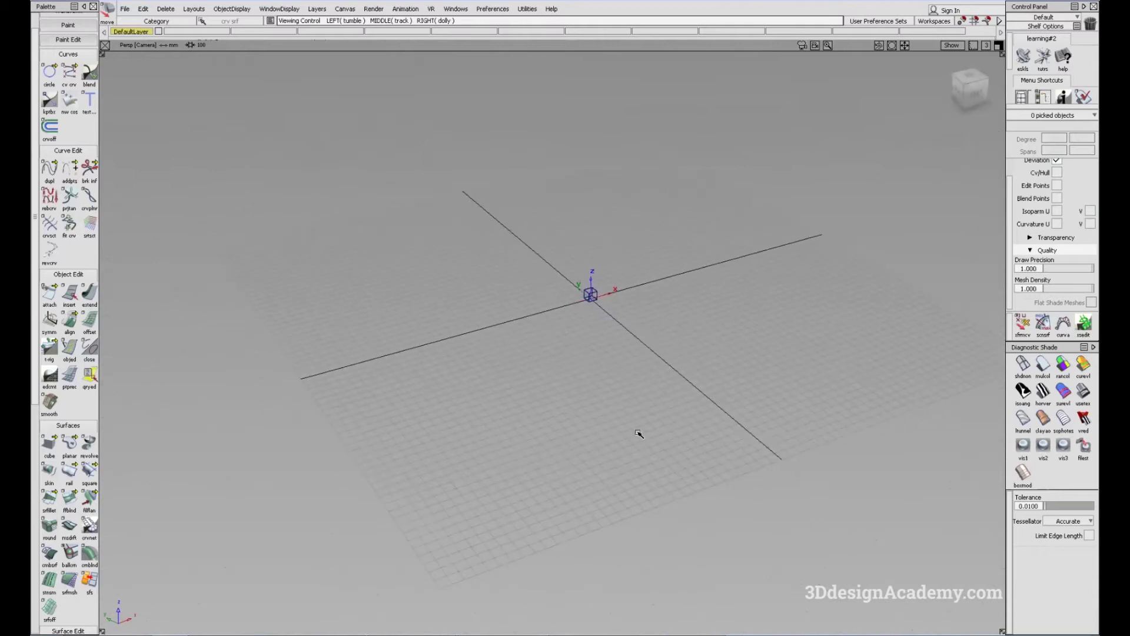
{"action": "right_click_drag", "start_coordinate": [613, 302], "coordinate": [664, 275], "text": "alt+shift"}
{"action": "middle_click_drag", "start_coordinate": [663, 275], "coordinate": [603, 315], "text": "alt+shift"}
{"action": "left_click_drag", "start_coordinate": [556, 330], "coordinate": [606, 465], "text": "alt+shift"}
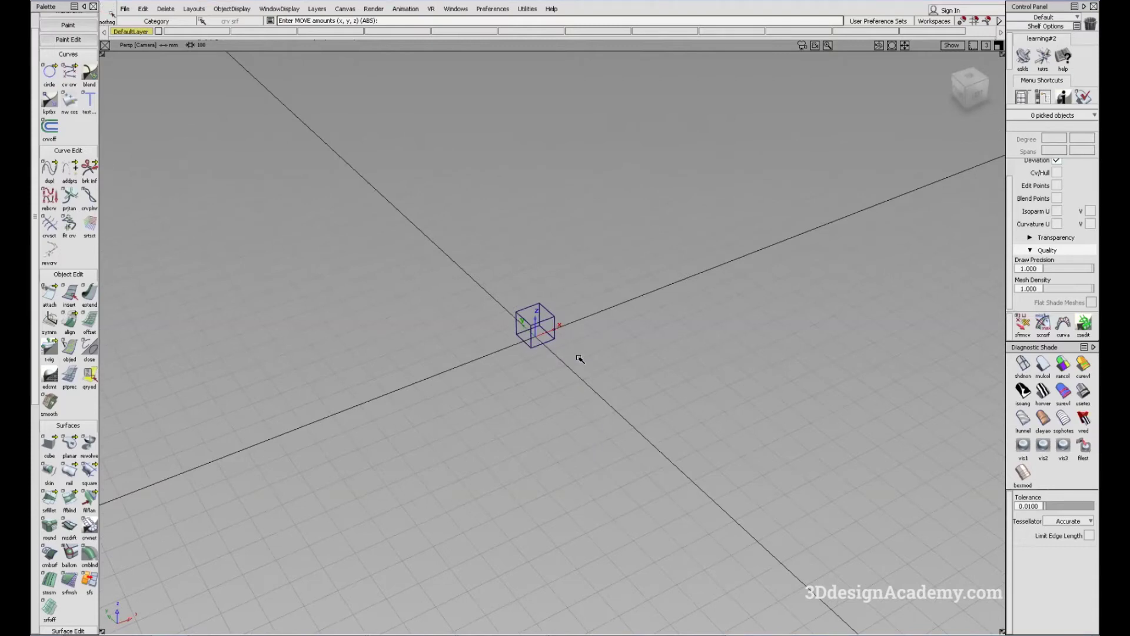
{"action": "left_click_drag", "start_coordinate": [502, 357], "coordinate": [544, 284], "text": "ctrl+shift"}
{"action": "left_click", "coordinate": [549, 314]}
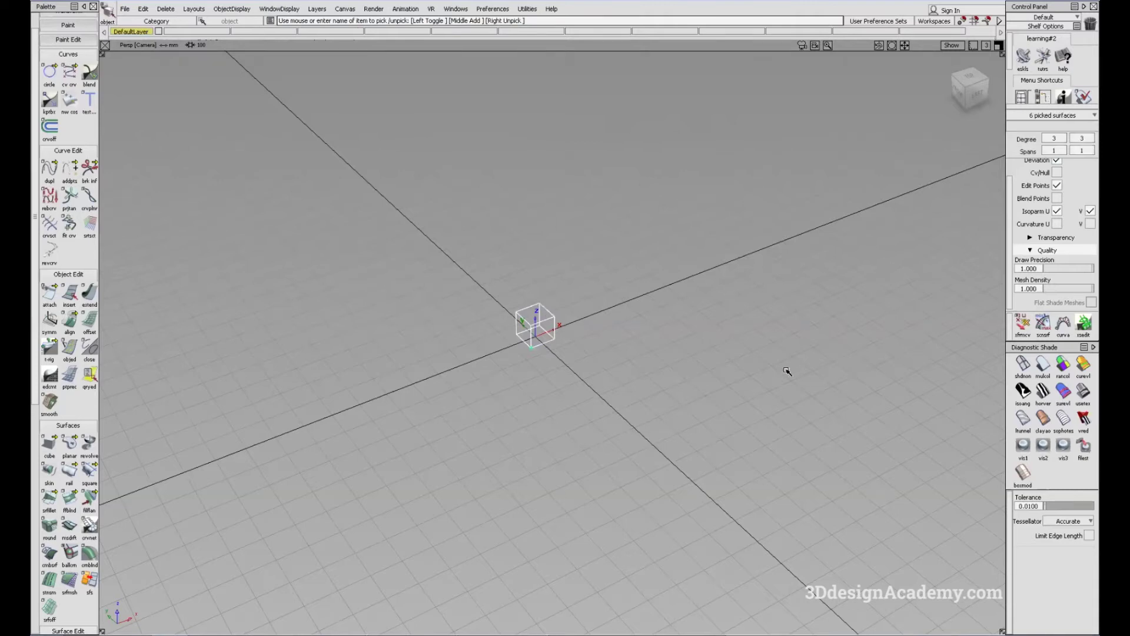
{"action": "right_click_drag", "start_coordinate": [779, 369], "coordinate": [779, 369], "text": "ctrl+shift"}
{"action": "left_click_drag", "start_coordinate": [527, 353], "coordinate": [547, 349], "text": "alt+shift"}
{"action": "right_click_drag", "start_coordinate": [539, 345], "coordinate": [601, 363], "text": "alt+shift"}
{"action": "left_click_drag", "start_coordinate": [601, 363], "coordinate": [621, 344], "text": "alt+shift"}
{"action": "right_click_drag", "start_coordinate": [670, 352], "coordinate": [671, 331], "text": "ctrl+shift"}
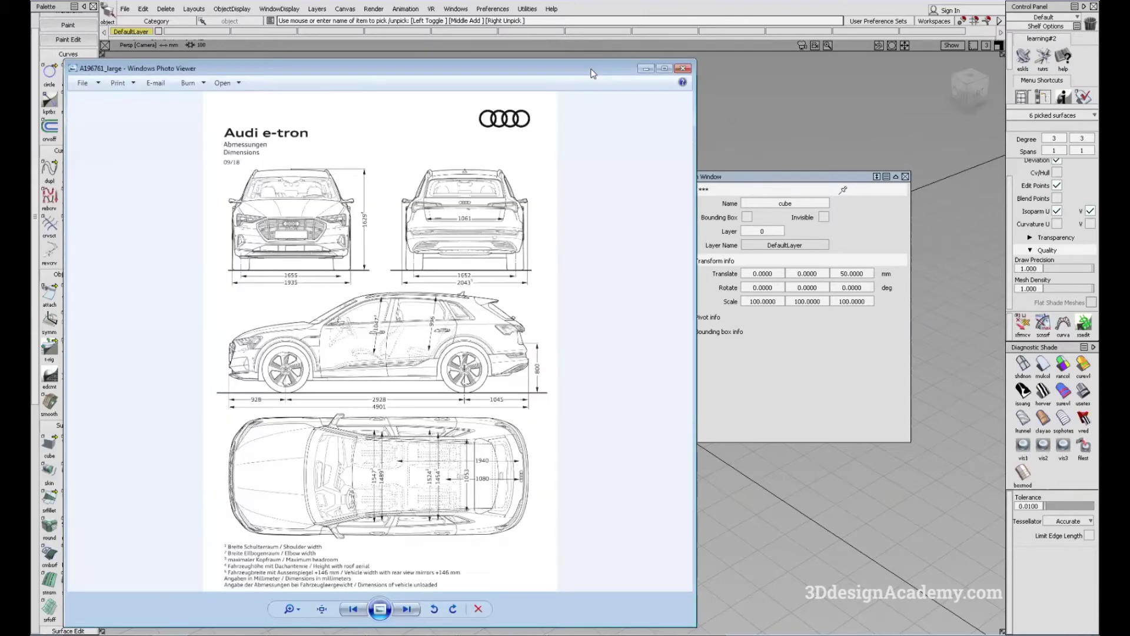
- Check the overall length on the Audi e-tron drawing in Windows Photo Viewer, and set the cube's X scale to 4901
{"action": "double_click", "coordinate": [593, 74]}
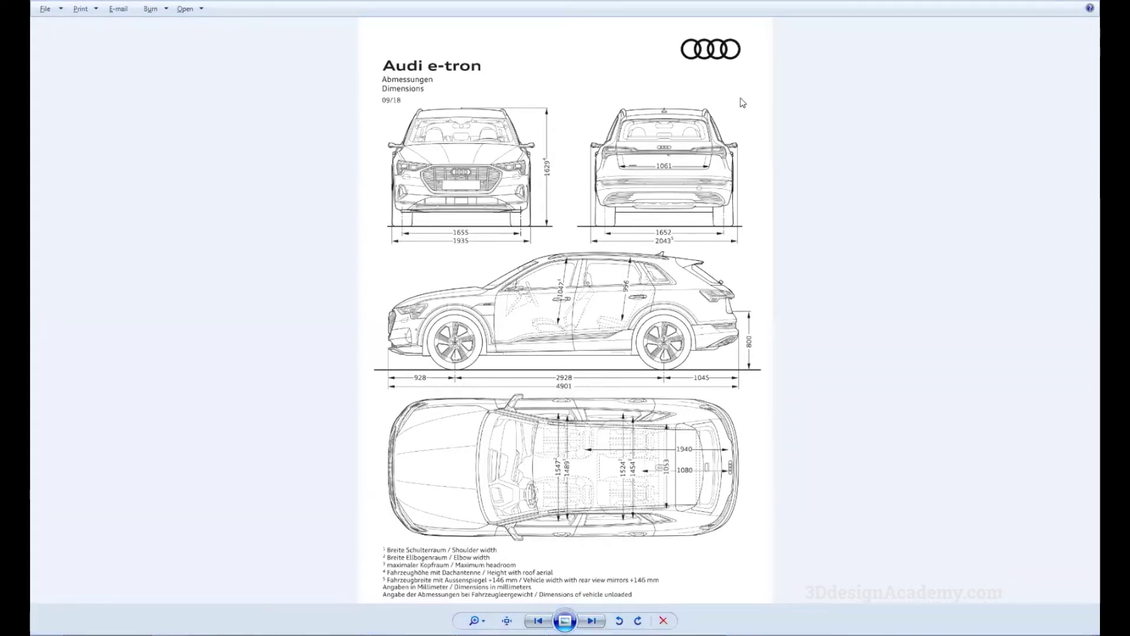
{"action": "key", "text": "alt+Tab"}
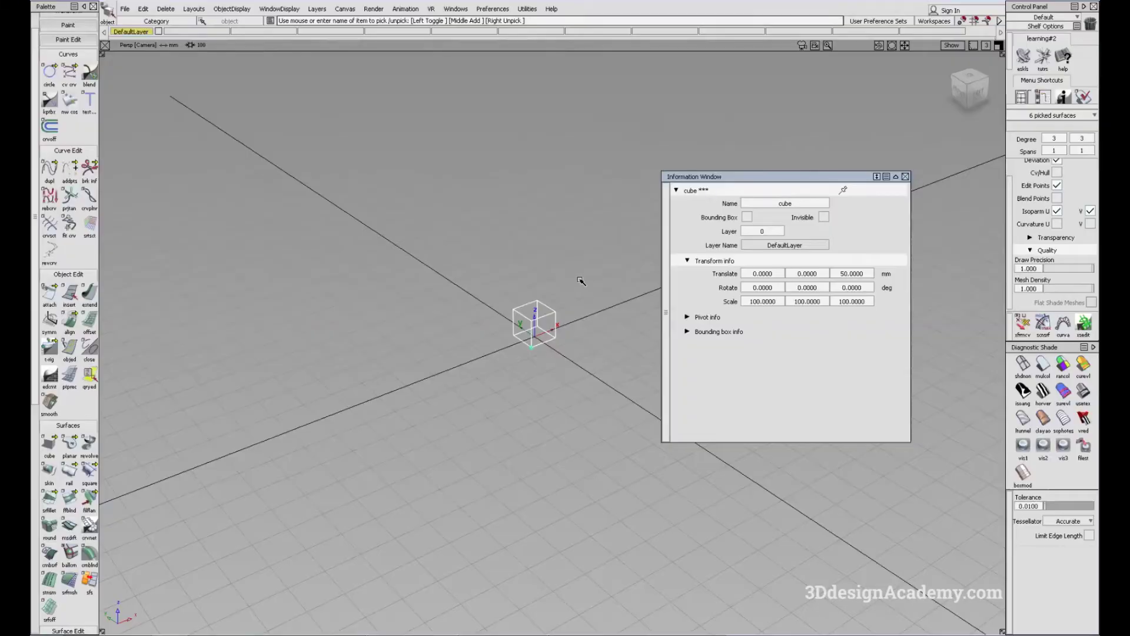
{"action": "left_click", "coordinate": [768, 301]}
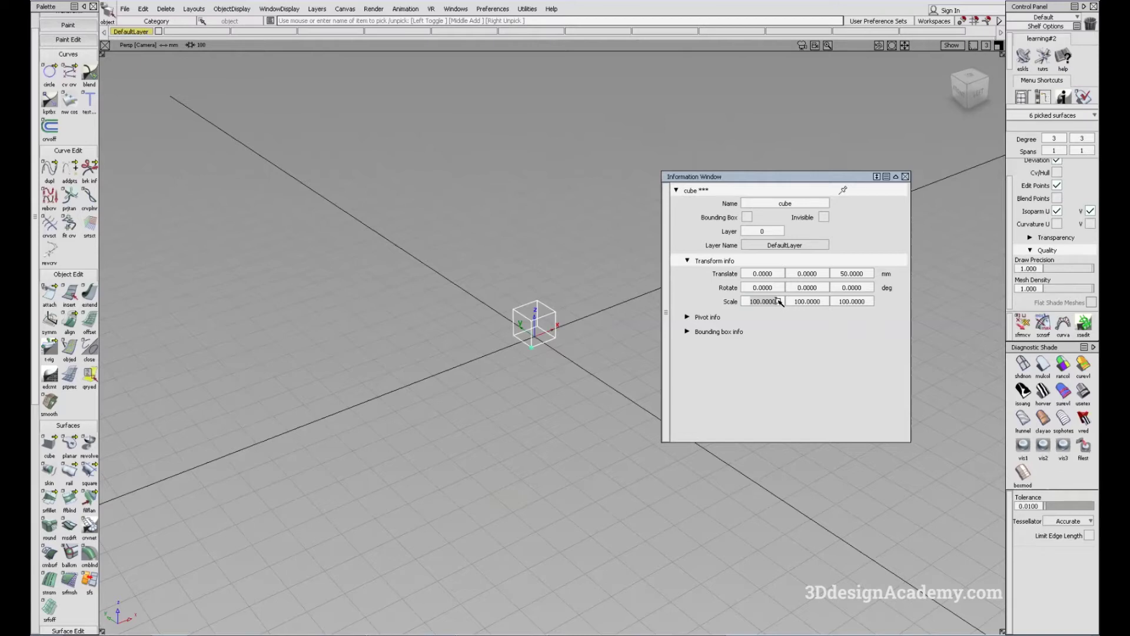
{"action": "type", "text": "4901"}
{"action": "key", "text": "Return"}
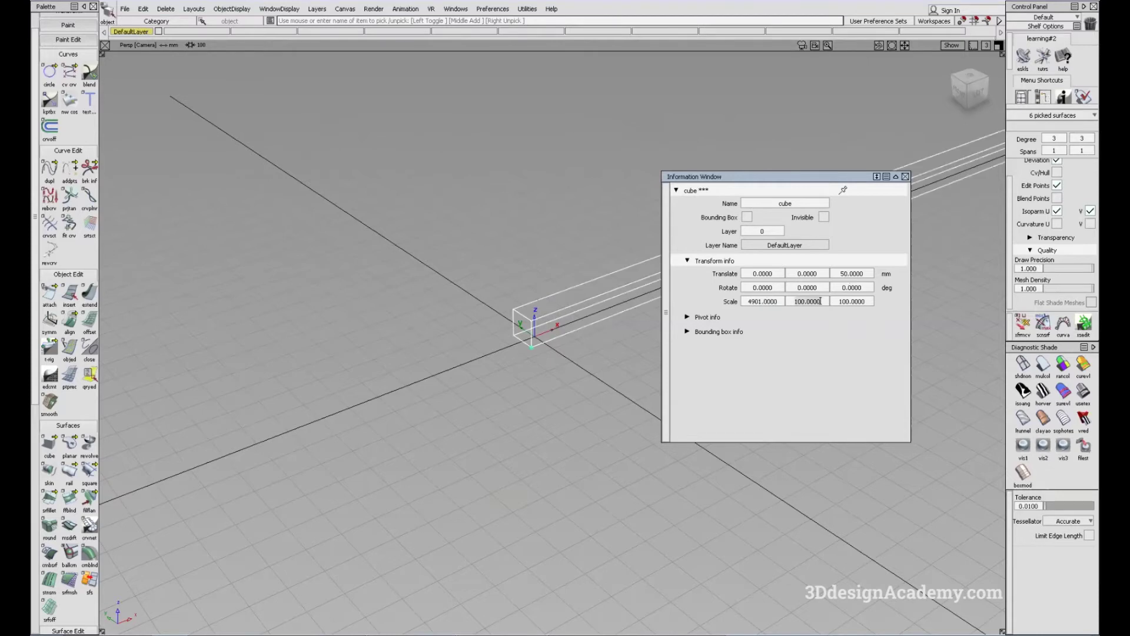
- Consult the Audi e-tron drawing for the body width, and set the cube's Y scale to 1935
{"action": "key", "text": "alt+Tab"}
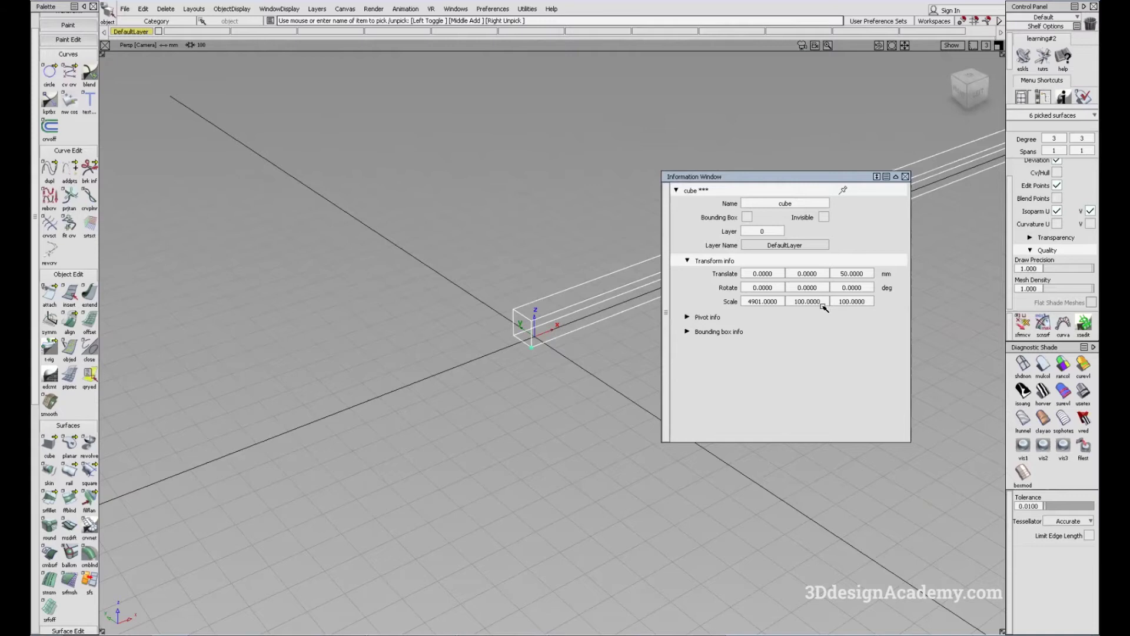
{"action": "left_click", "coordinate": [820, 301]}
{"action": "type", "text": "1935"}
{"action": "key", "text": "Return"}
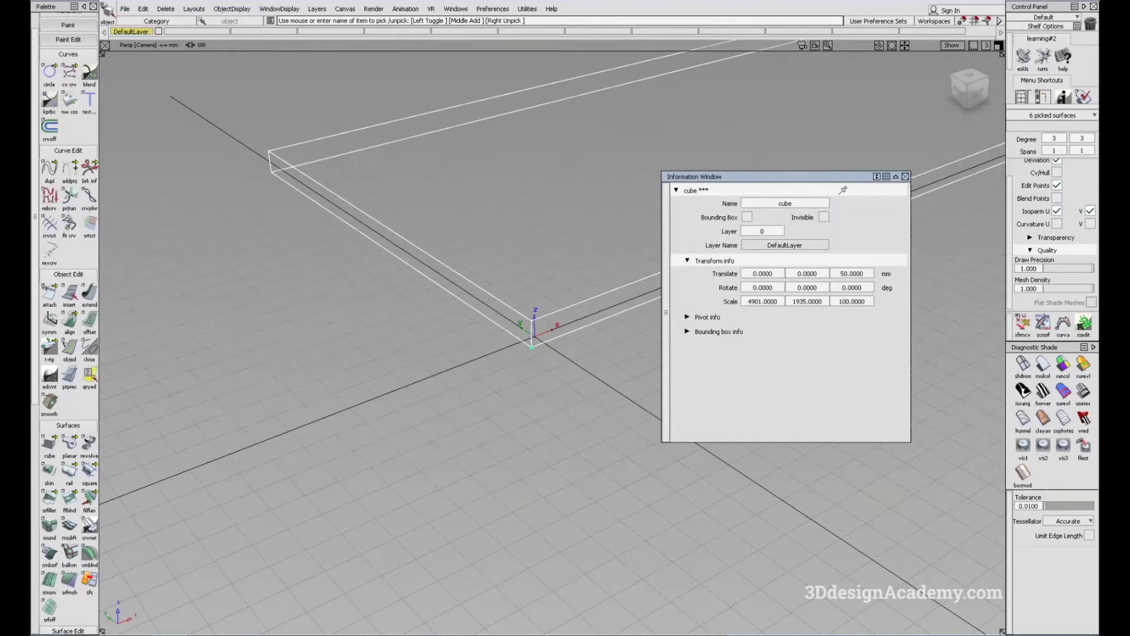
- Consult the Audi e-tron drawing for the vehicle height, and set the cube's Z scale to 1629
{"action": "key", "text": "alt+Tab"}
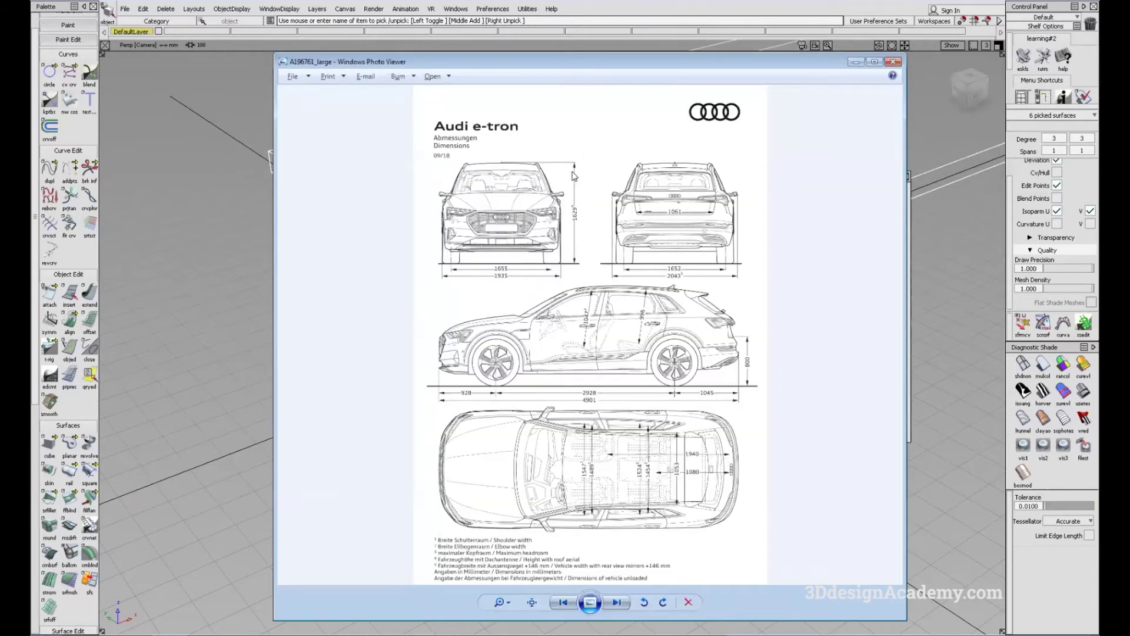
{"action": "left_click_drag", "start_coordinate": [717, 64], "coordinate": [729, 65]}
{"action": "left_click", "coordinate": [1043, 276]}
{"action": "left_click", "coordinate": [861, 302]}
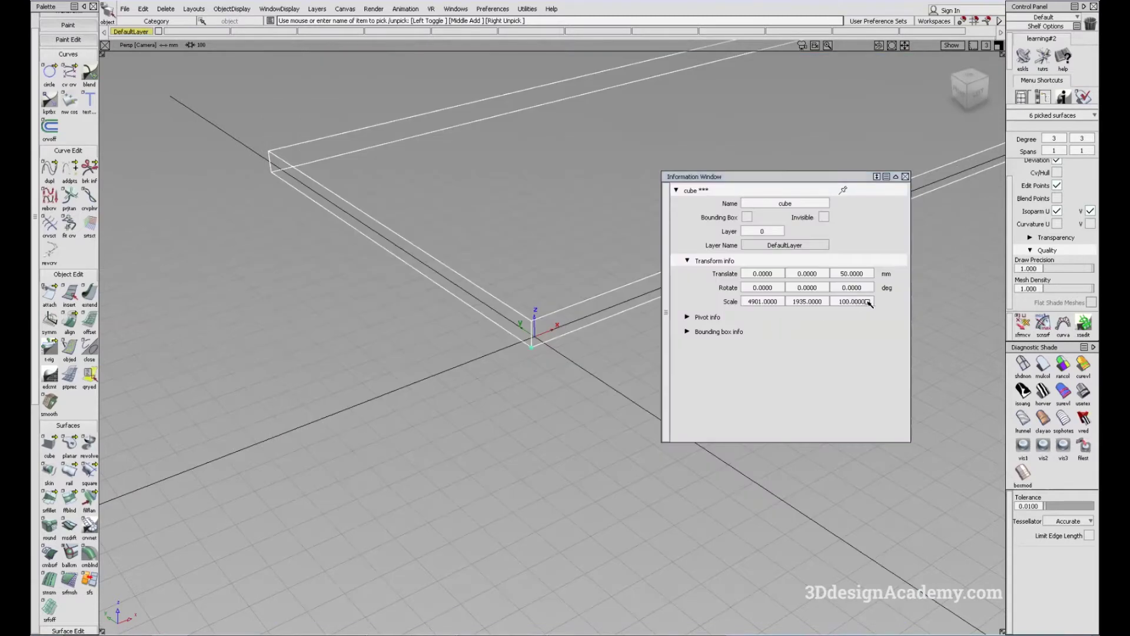
{"action": "key", "text": "ctrl+a"}
{"action": "type", "text": "16"}
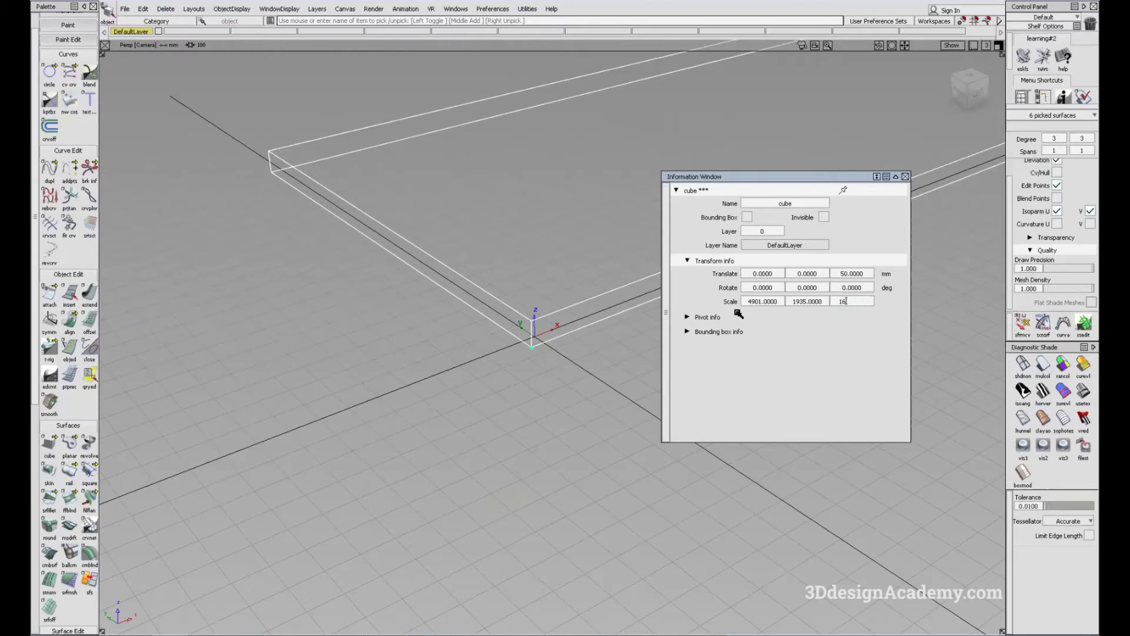
{"action": "type", "text": "29"}
{"action": "key", "text": "Return"}
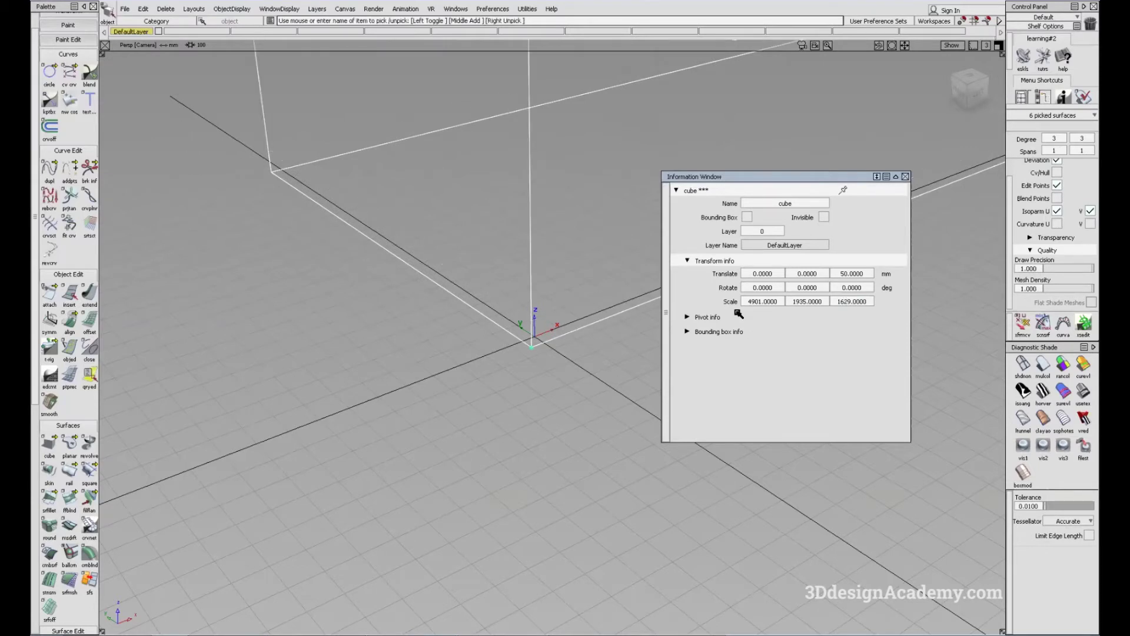
- Close the Information Window and place the box's pivot at the midpoint of its front lower edge
{"action": "left_click", "coordinate": [906, 176]}
{"action": "right_click_drag", "start_coordinate": [592, 292], "coordinate": [528, 259], "text": "alt+shift"}
{"action": "left_click", "coordinate": [364, 207], "text": "alt+shift"}
{"action": "right_click_drag", "start_coordinate": [364, 207], "coordinate": [297, 259], "text": "alt+shift"}
{"action": "left_click_drag", "start_coordinate": [296, 260], "coordinate": [584, 316], "text": "alt+shift"}
{"action": "middle_click_drag", "start_coordinate": [423, 414], "coordinate": [471, 382], "text": "ctrl+shift"}
{"action": "left_click_drag", "start_coordinate": [494, 355], "coordinate": [473, 359], "text": "ctrl+alt"}
{"action": "left_click_drag", "start_coordinate": [576, 333], "coordinate": [479, 330], "text": "alt+shift"}
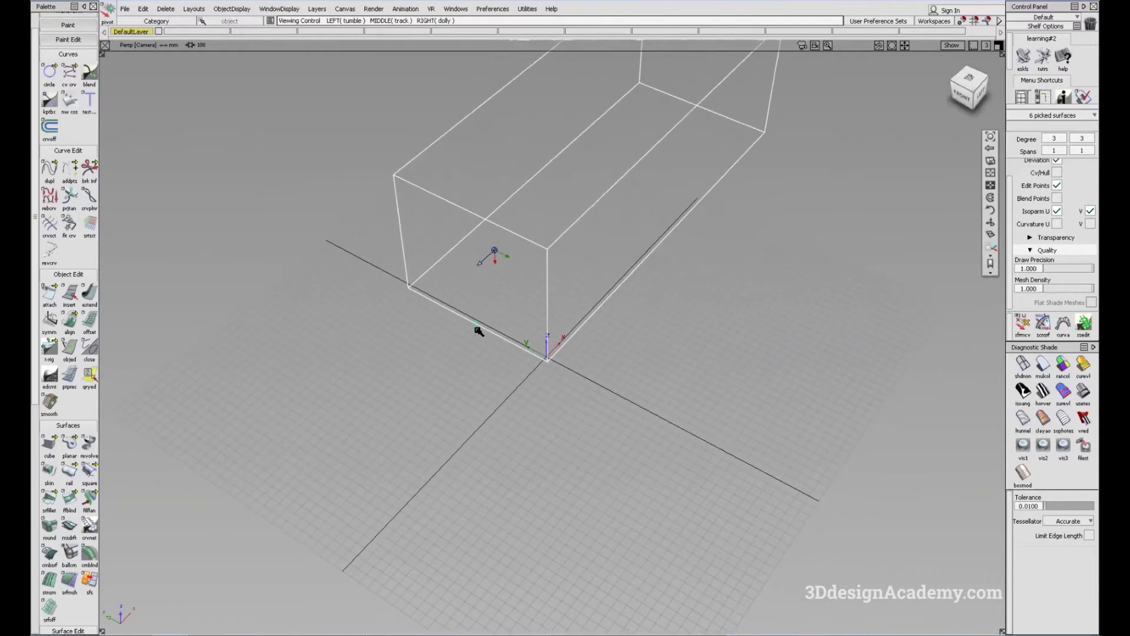
- Move the box in the Top view so its width is centred on the X axis
{"action": "key", "text": "F5"}
{"action": "middle_click_drag", "start_coordinate": [557, 379], "coordinate": [555, 315], "text": "ctrl+shift"}
{"action": "right_click_drag", "start_coordinate": [546, 329], "coordinate": [547, 339], "text": "alt"}
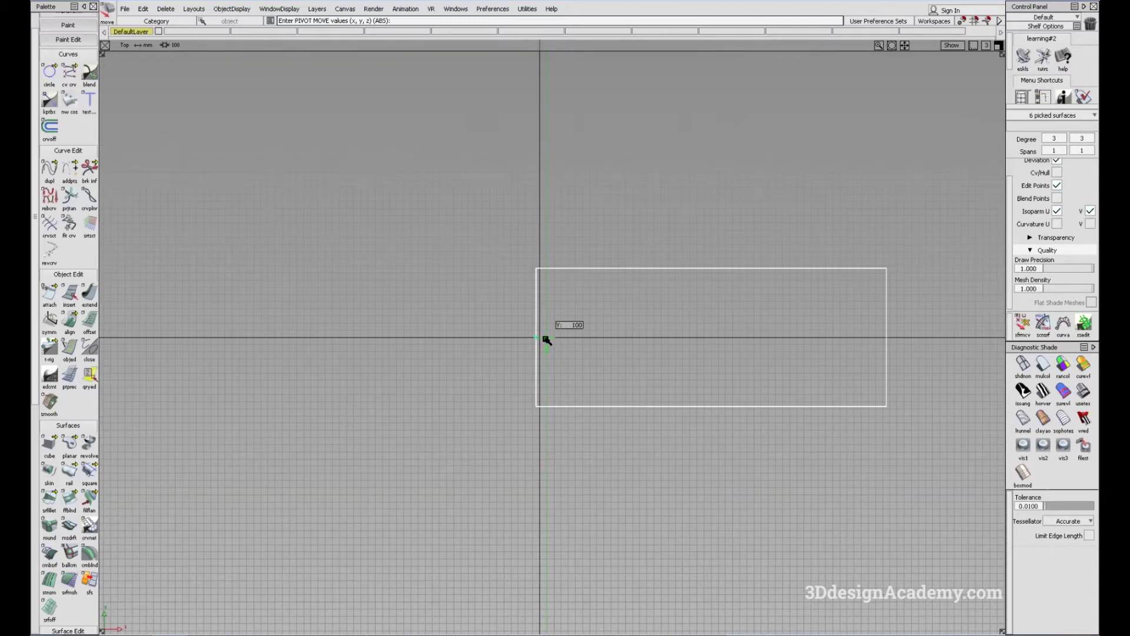
{"action": "mouse_move", "coordinate": [547, 335]}
{"action": "left_mouse_down"}
{"action": "mouse_move", "coordinate": [547, 296]}
{"action": "mouse_move", "coordinate": [549, 340]}
{"action": "left_mouse_up"}
- In the Left view, set the pivot to the middle of the base and centre the box's length on the origin
{"action": "key", "text": "F6"}
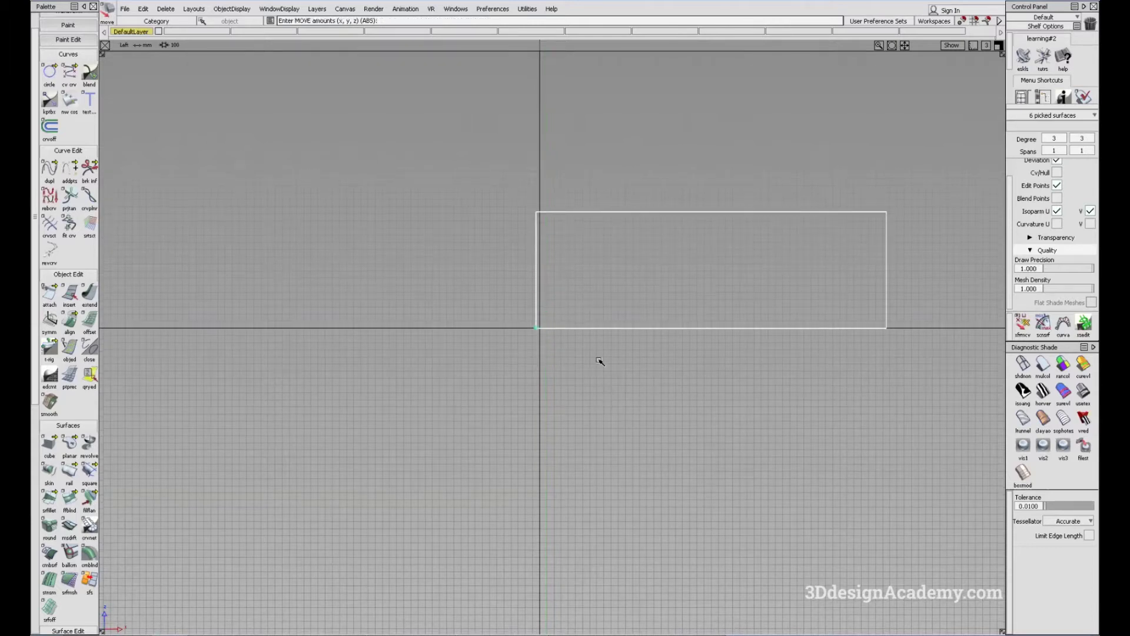
{"action": "middle_click_drag", "start_coordinate": [566, 321], "coordinate": [508, 333], "text": "alt+shift"}
{"action": "middle_click_drag", "start_coordinate": [623, 371], "coordinate": [534, 369]}
{"action": "key", "text": "Insert"}
{"action": "left_click_drag", "start_coordinate": [536, 339], "coordinate": [562, 342], "text": "alt"}
{"action": "middle_click_drag", "start_coordinate": [510, 386], "coordinate": [512, 344], "text": "ctrl+shift"}
{"action": "left_click", "coordinate": [483, 344], "text": "alt"}
{"action": "left_click_drag", "start_coordinate": [530, 398], "coordinate": [505, 303], "text": "ctrl+shift"}
{"action": "left_click_drag", "start_coordinate": [570, 165], "coordinate": [569, 253], "text": "ctrl+shift"}
{"action": "left_click_drag", "start_coordinate": [537, 299], "coordinate": [494, 388]}
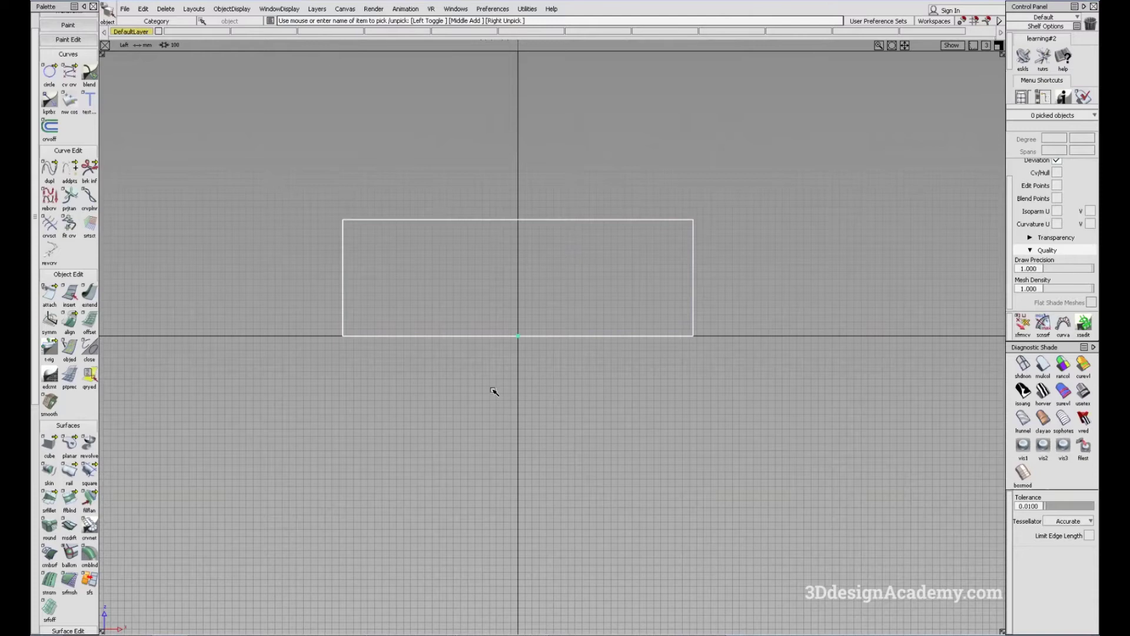
- Snap the box to the grid in the Left view, keeping its base on the ground line at X 0
{"action": "key", "text": "Insert"}
{"action": "left_click_drag", "start_coordinate": [509, 339], "coordinate": [516, 343], "text": "ctrl+alt"}
{"action": "middle_click_drag", "start_coordinate": [516, 343], "coordinate": [565, 340], "text": "alt+shift"}
{"action": "left_click_drag", "start_coordinate": [566, 319], "coordinate": [569, 323], "text": "ctrl+shift"}
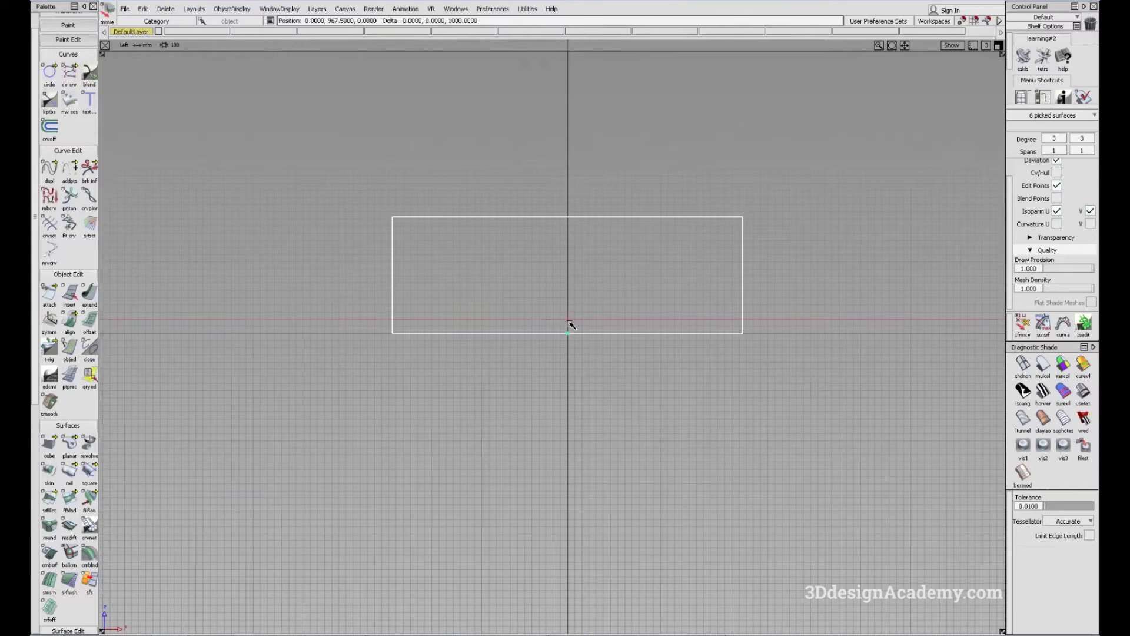
- Examine the box's placement around the origin in the perspective view
{"action": "key", "text": "F8"}
{"action": "left_click_drag", "start_coordinate": [595, 379], "coordinate": [524, 283], "text": "alt+shift"}
{"action": "middle_click_drag", "start_coordinate": [525, 283], "coordinate": [519, 274], "text": "alt+shift"}
{"action": "left_click_drag", "start_coordinate": [685, 436], "coordinate": [745, 380], "text": "alt+shift"}
{"action": "middle_click_drag", "start_coordinate": [702, 351], "coordinate": [679, 315], "text": "alt+shift"}
{"action": "left_click_drag", "start_coordinate": [678, 315], "coordinate": [609, 350], "text": "alt+shift"}
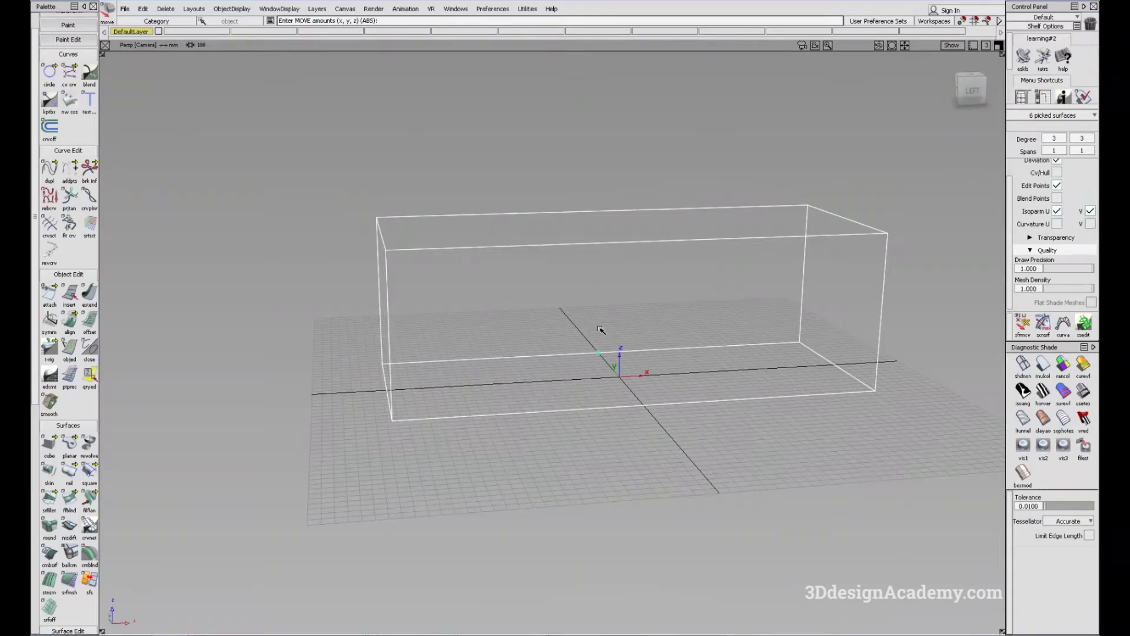
{"action": "left_click_drag", "start_coordinate": [431, 372], "coordinate": [629, 330], "text": "alt+shift"}
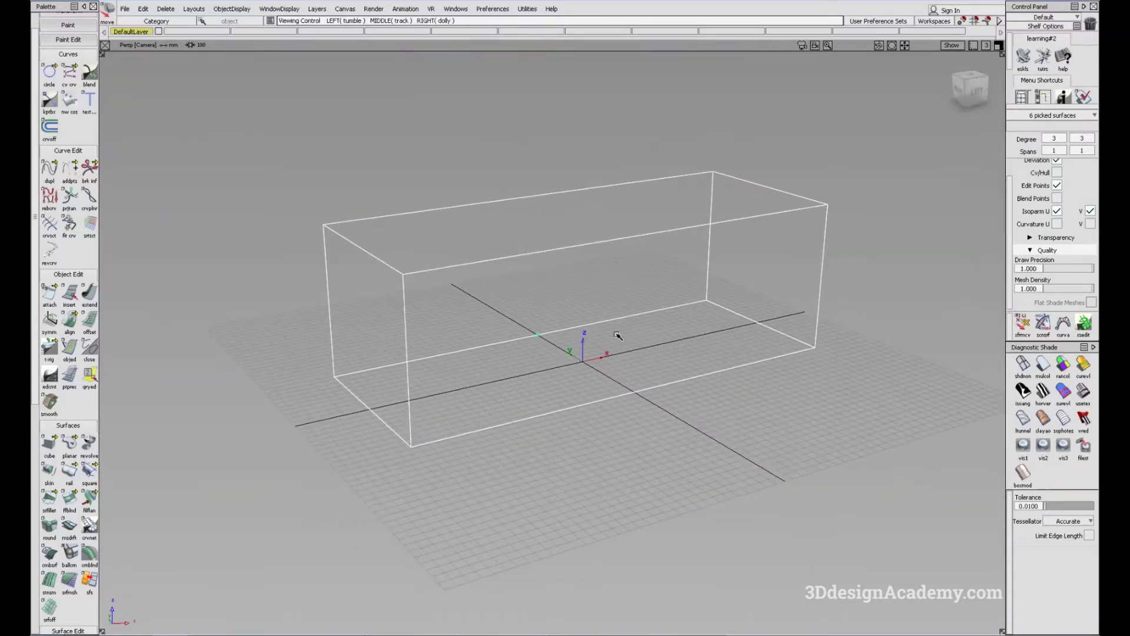
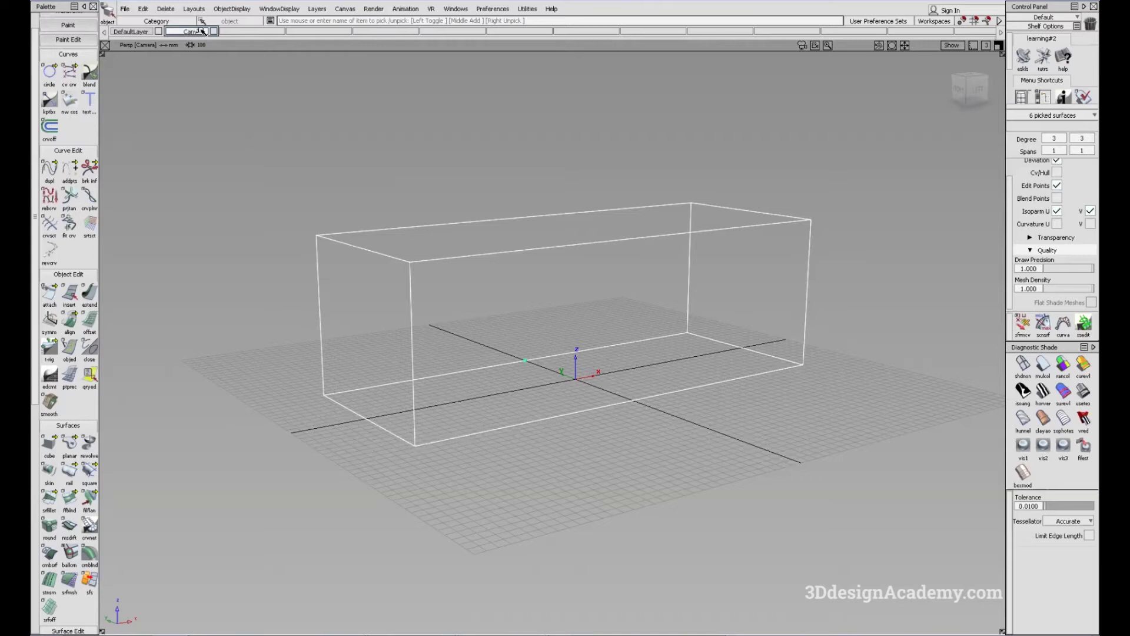
- Confirm the new layer's name as Canvas, deselect the box and show the Left view
{"action": "left_click", "coordinate": [370, 259]}
{"action": "key", "text": "F6"}
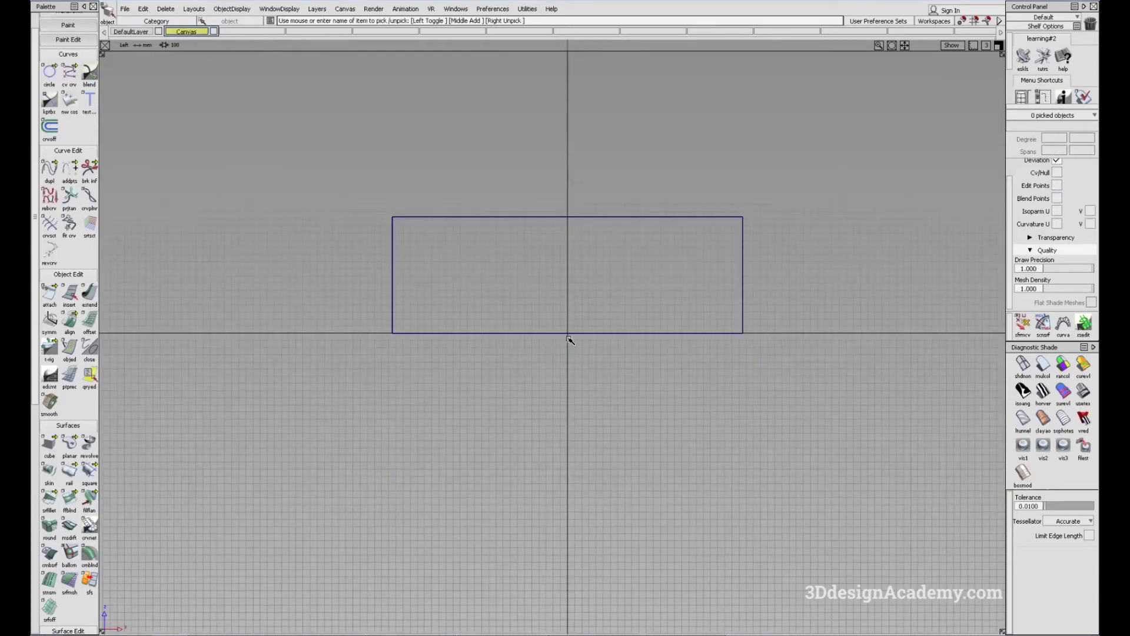
{"action": "middle_click_drag", "start_coordinate": [554, 287], "coordinate": [546, 310], "text": "alt+shift"}
{"action": "key", "text": "Escape"}
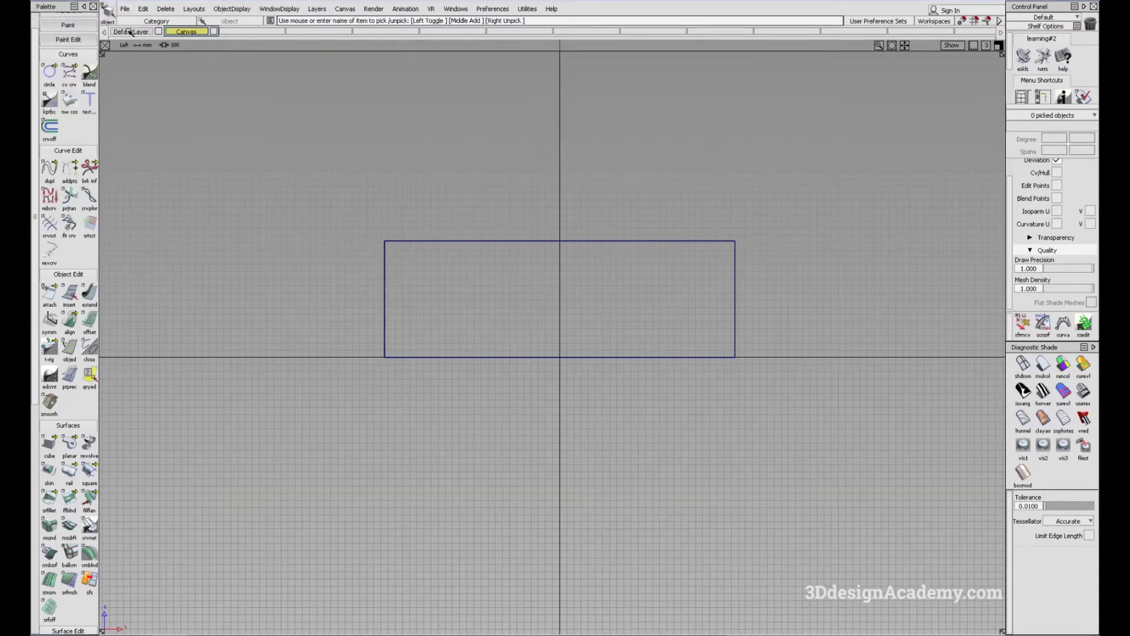
- Import the Side image as a canvas in the Left view, with Always create New Canvas enabled
{"action": "left_click", "coordinate": [127, 10]}
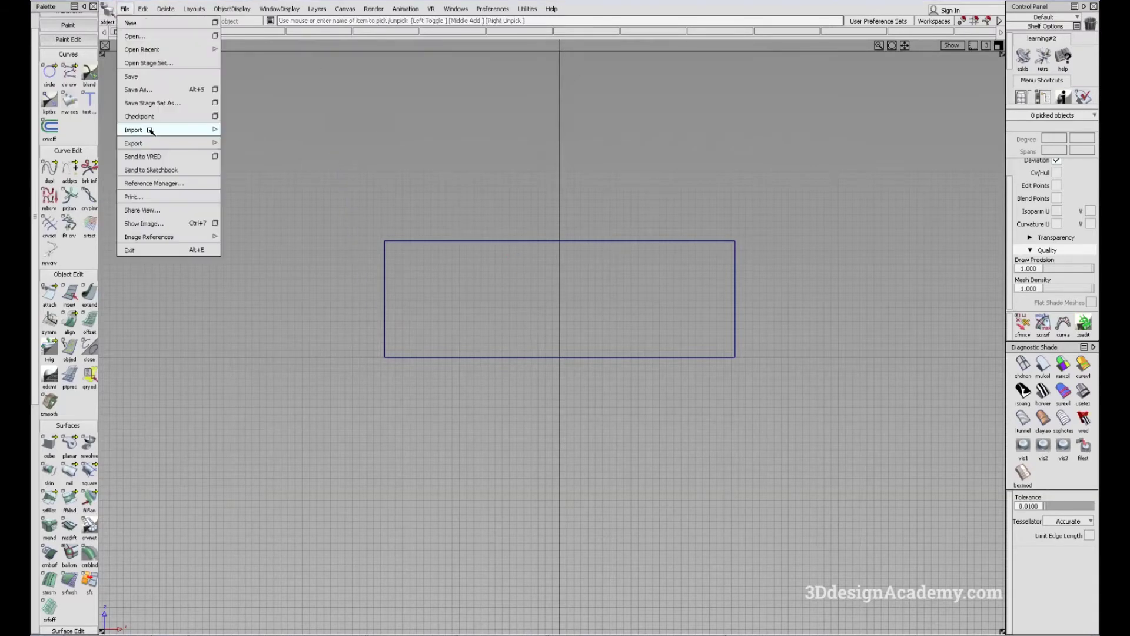
{"action": "mouse_move", "coordinate": [200, 135]}
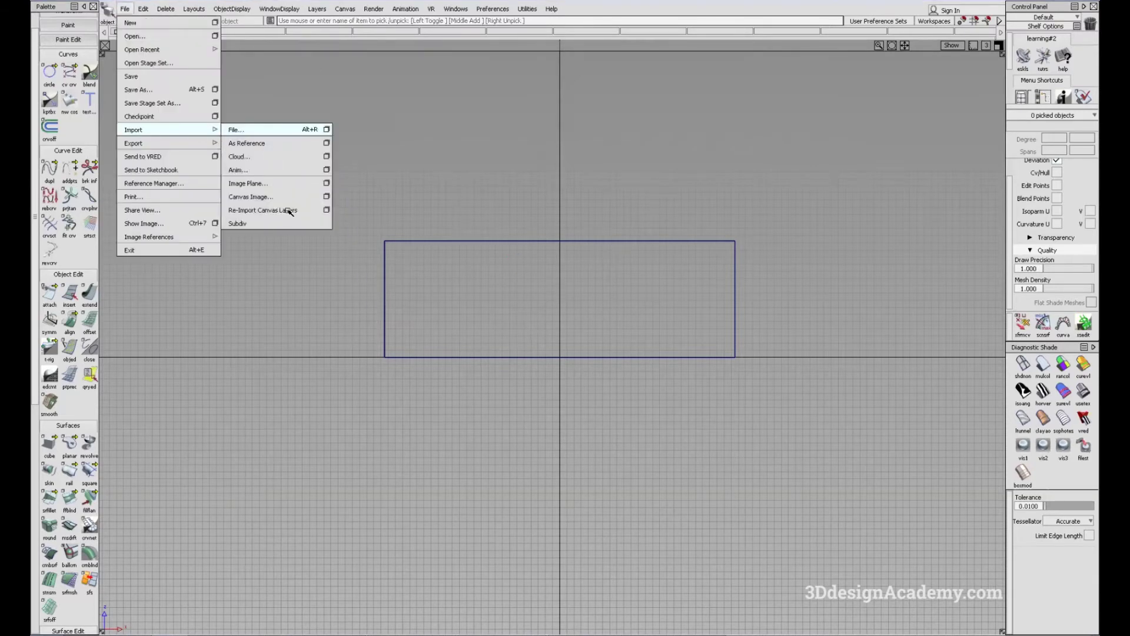
{"action": "left_click", "coordinate": [328, 196]}
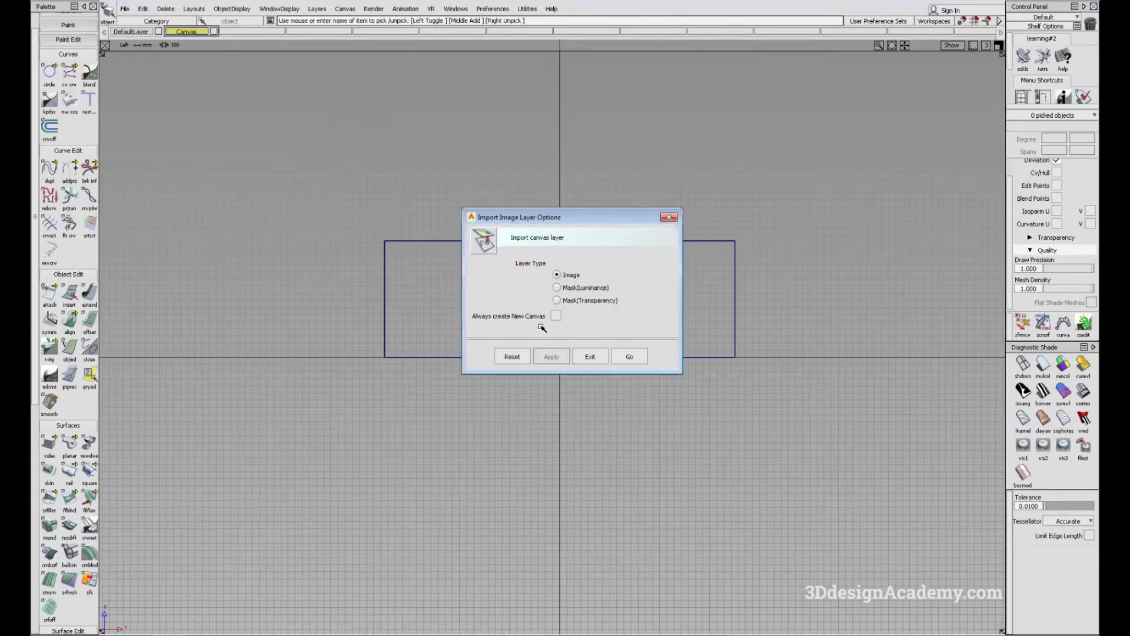
{"action": "left_click", "coordinate": [556, 317]}
{"action": "left_click", "coordinate": [634, 357]}
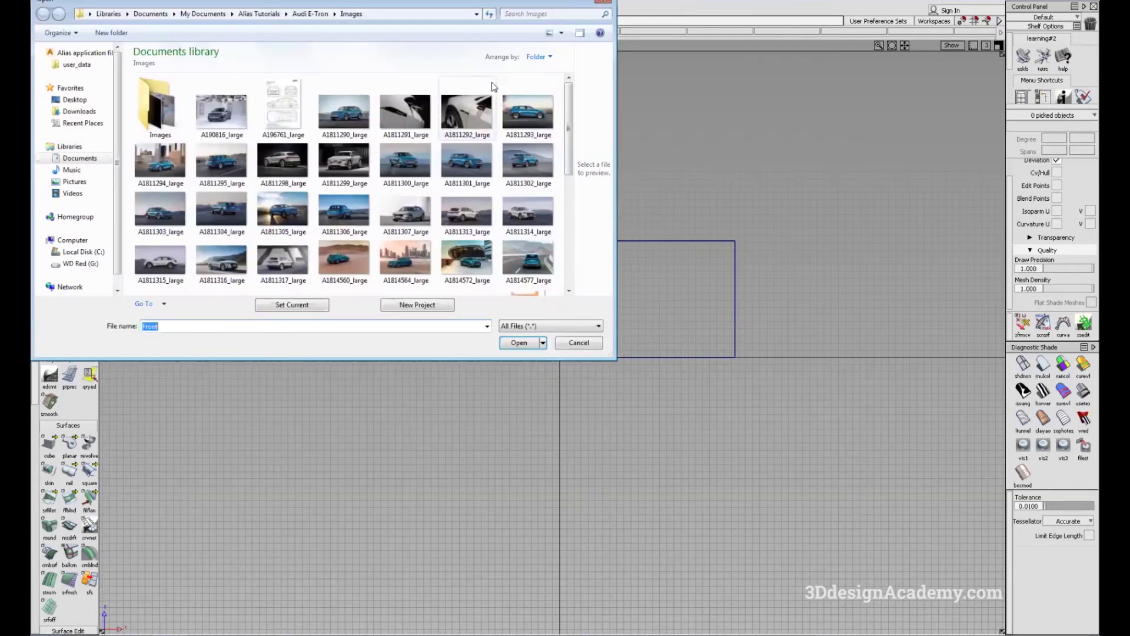
{"action": "left_click_drag", "start_coordinate": [570, 97], "coordinate": [586, 223]}
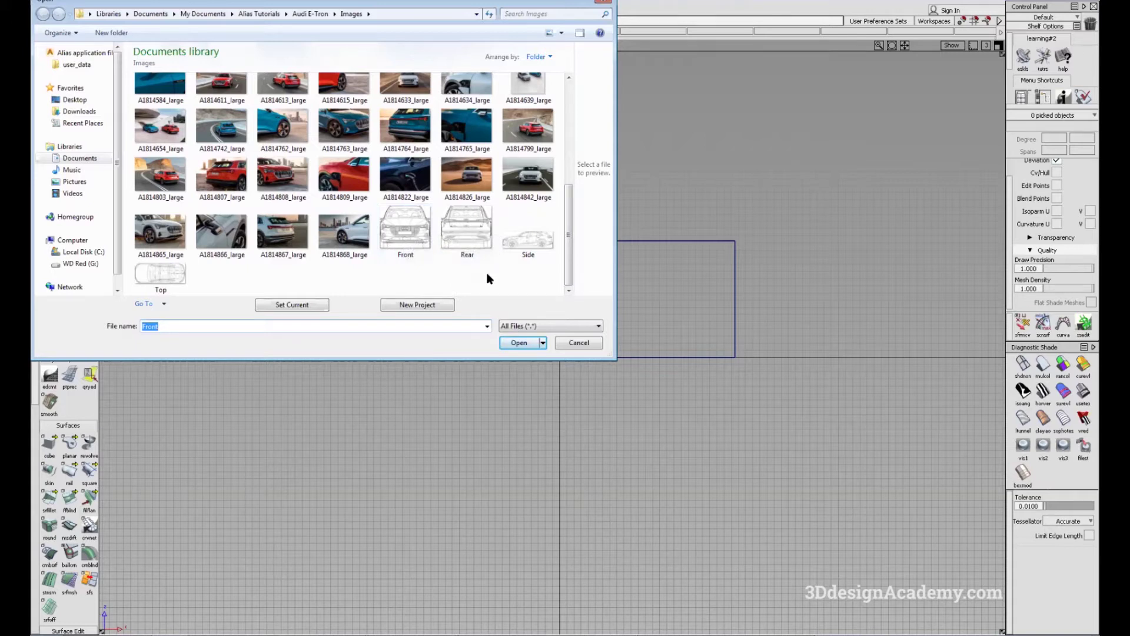
{"action": "double_click", "coordinate": [529, 245]}
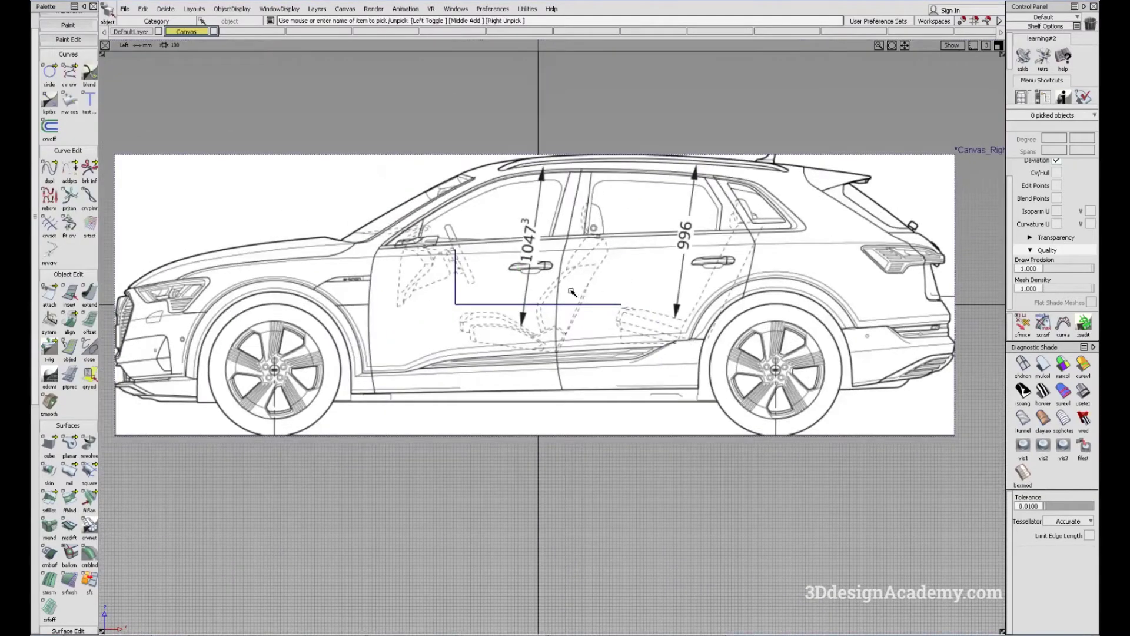
- Set the transparency of canvases to 0.8
{"action": "left_click", "coordinate": [1058, 237]}
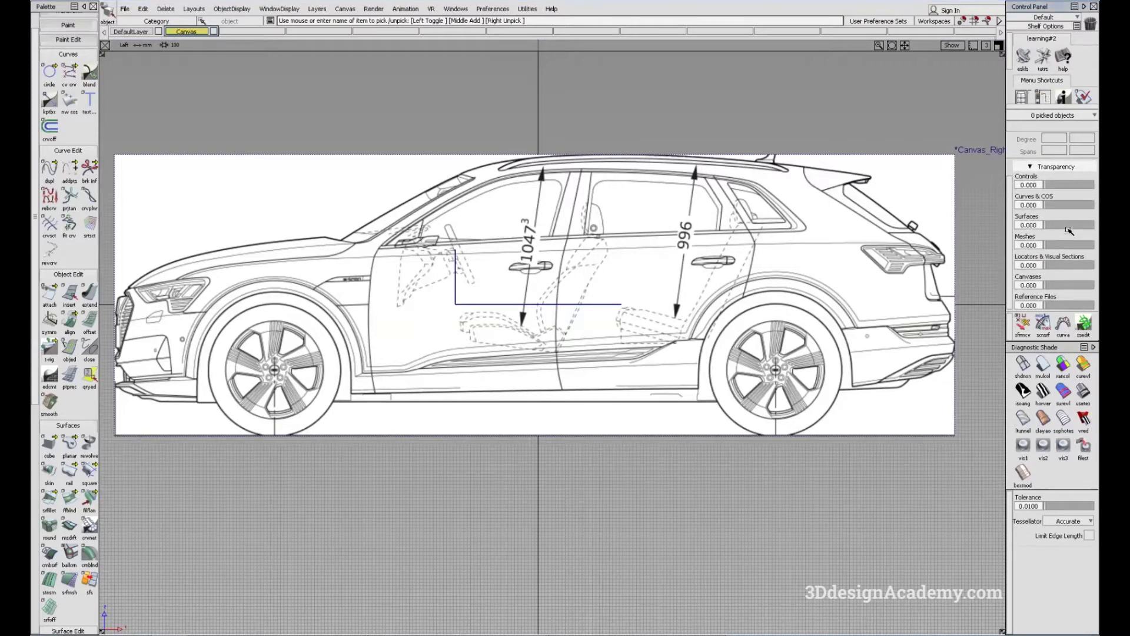
{"action": "scroll", "coordinate": [1060, 224], "scroll_direction": "down", "scroll_amount": 3}
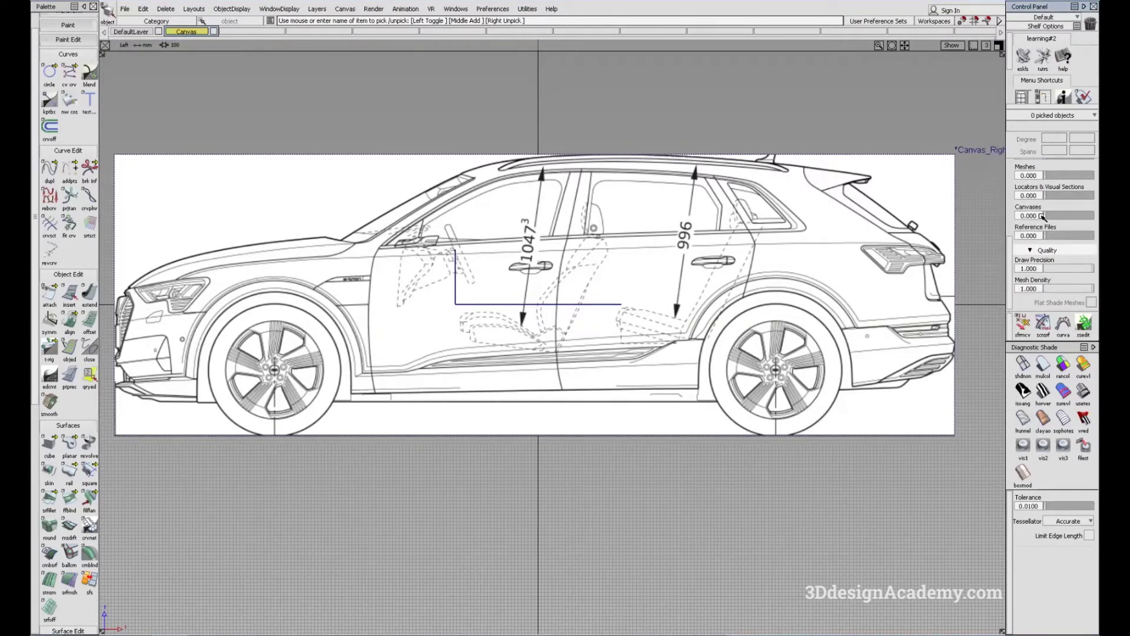
{"action": "left_click", "coordinate": [1039, 216]}
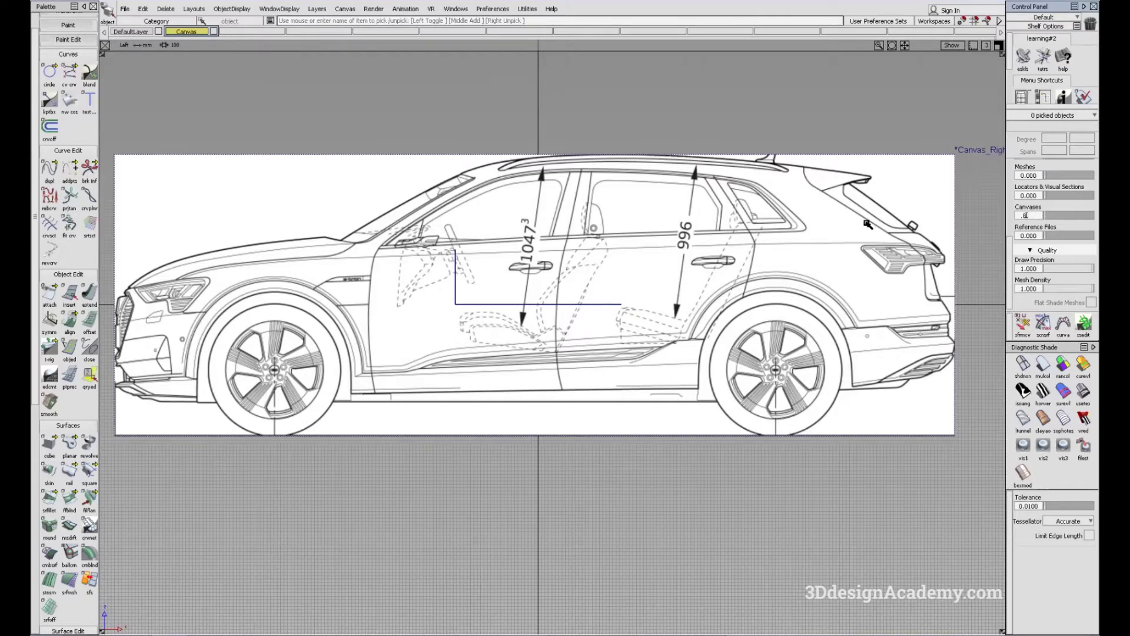
{"action": "type", "text": ".8"}
{"action": "key", "text": "Return"}
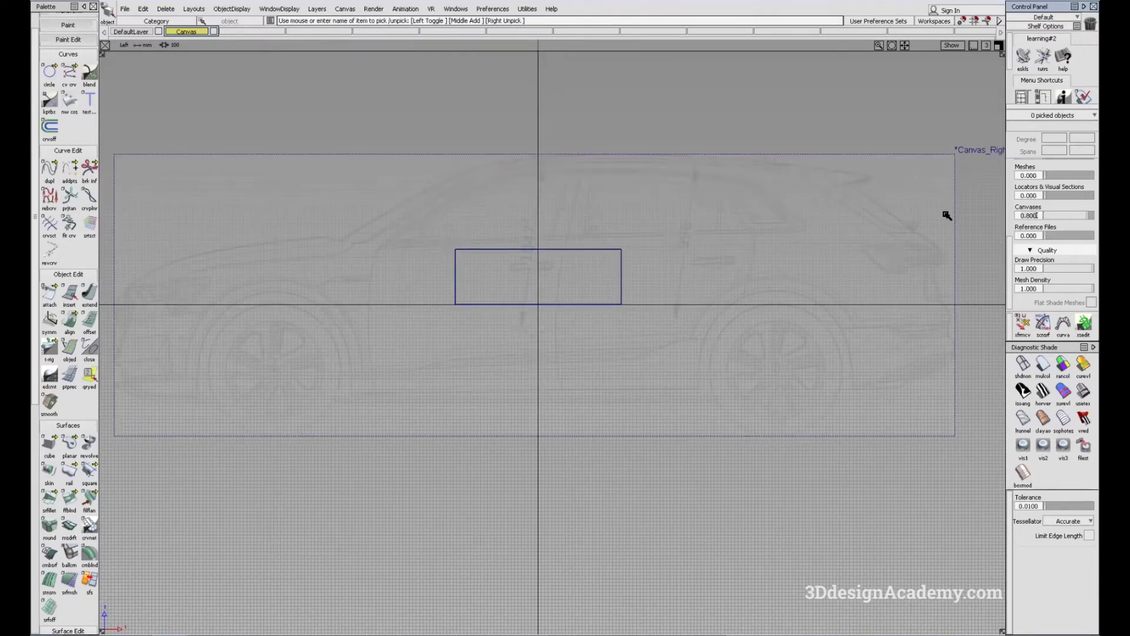
- Set the transparency of canvases to 0.3 so the box and the side drawing can be seen together
{"action": "key", "text": "BackSpace"}
{"action": "key", "text": "BackSpace"}
{"action": "key", "text": "BackSpace"}
{"action": "key", "text": "BackSpace"}
{"action": "key", "text": "BackSpace"}
{"action": "type", "text": ".3"}
{"action": "key", "text": "Return"}
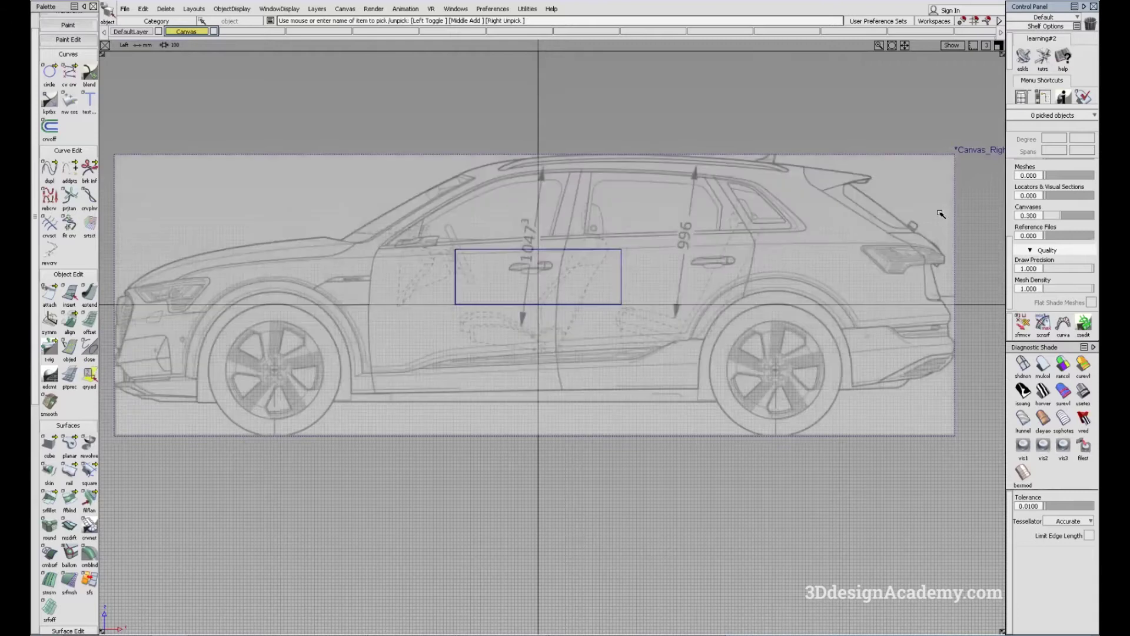
- Pick the side image canvas and scale it down proportionally to roughly the length of the box
{"action": "left_click", "coordinate": [636, 185]}
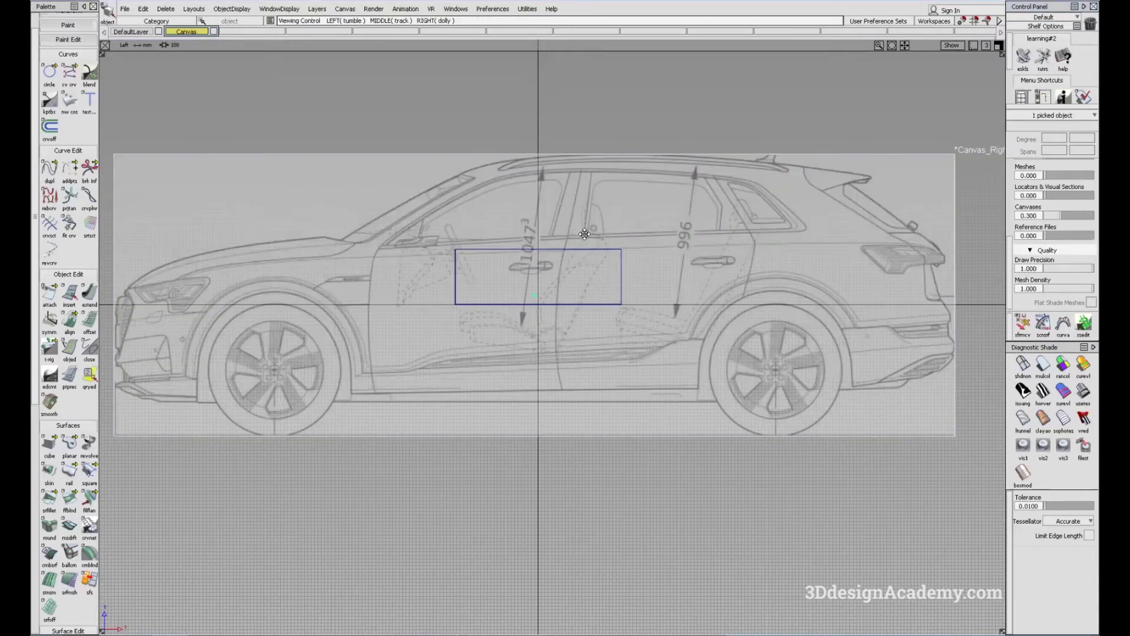
{"action": "middle_click_drag", "start_coordinate": [636, 184], "coordinate": [683, 223], "text": "alt+shift"}
{"action": "middle_click_drag", "start_coordinate": [646, 341], "coordinate": [544, 340], "text": "ctrl+shift"}
{"action": "left_click_drag", "start_coordinate": [813, 330], "coordinate": [189, 398]}
{"action": "left_click_drag", "start_coordinate": [817, 384], "coordinate": [686, 356]}
- Move the side image onto the box outline, with the wheels near the ground line
{"action": "right_click_drag", "start_coordinate": [625, 336], "coordinate": [886, 307], "text": "alt+shift"}
{"action": "middle_click_drag", "start_coordinate": [609, 306], "coordinate": [667, 319], "text": "alt+shift"}
{"action": "key", "text": "m"}
{"action": "left_click_drag", "start_coordinate": [661, 325], "coordinate": [640, 261]}
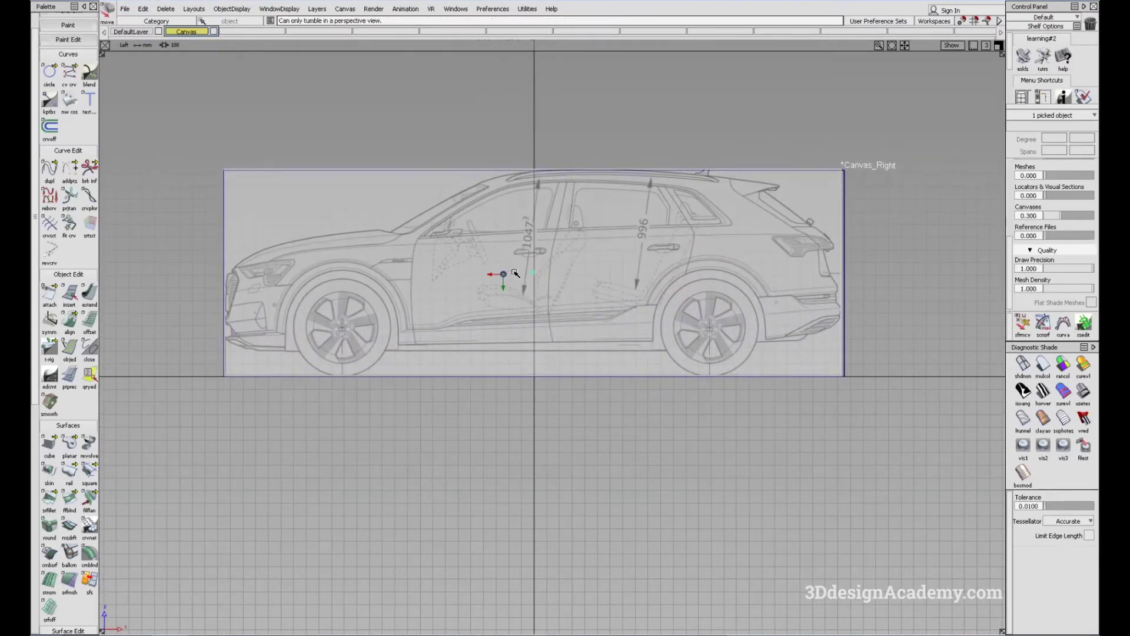
- Adjust the side image's scale slightly at the front end and compare its rear edge with the box
{"action": "right_click_drag", "start_coordinate": [511, 278], "coordinate": [485, 321], "text": "alt+shift"}
{"action": "middle_click_drag", "start_coordinate": [484, 320], "coordinate": [584, 322], "text": "alt+shift"}
{"action": "right_click_drag", "start_coordinate": [461, 364], "coordinate": [427, 537], "text": "alt+shift"}
{"action": "middle_click_drag", "start_coordinate": [427, 537], "coordinate": [447, 461], "text": "alt+shift"}
{"action": "key", "text": "s"}
{"action": "left_click_drag", "start_coordinate": [333, 468], "coordinate": [348, 463]}
{"action": "middle_click_drag", "start_coordinate": [356, 438], "coordinate": [118, 460], "text": "alt+shift"}
{"action": "middle_click_drag", "start_coordinate": [989, 388], "coordinate": [717, 419], "text": "alt+shift"}
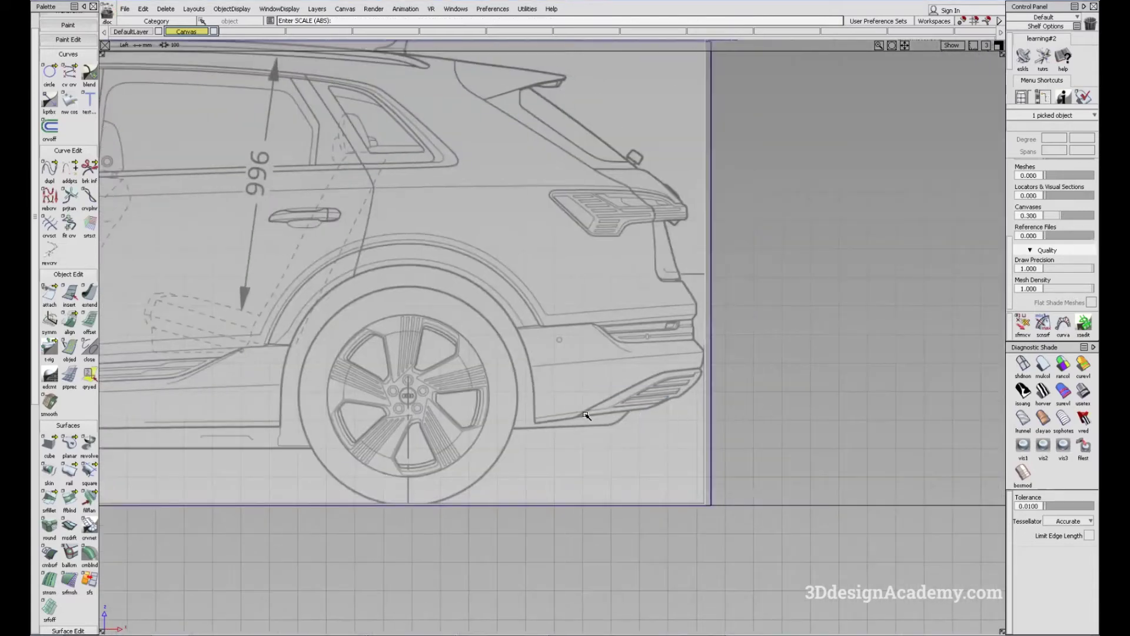
- Nudge the side image about 2.3 mm along X and adjust its height to the box's base line
{"action": "middle_click_drag", "start_coordinate": [402, 323], "coordinate": [751, 405], "text": "alt+shift"}
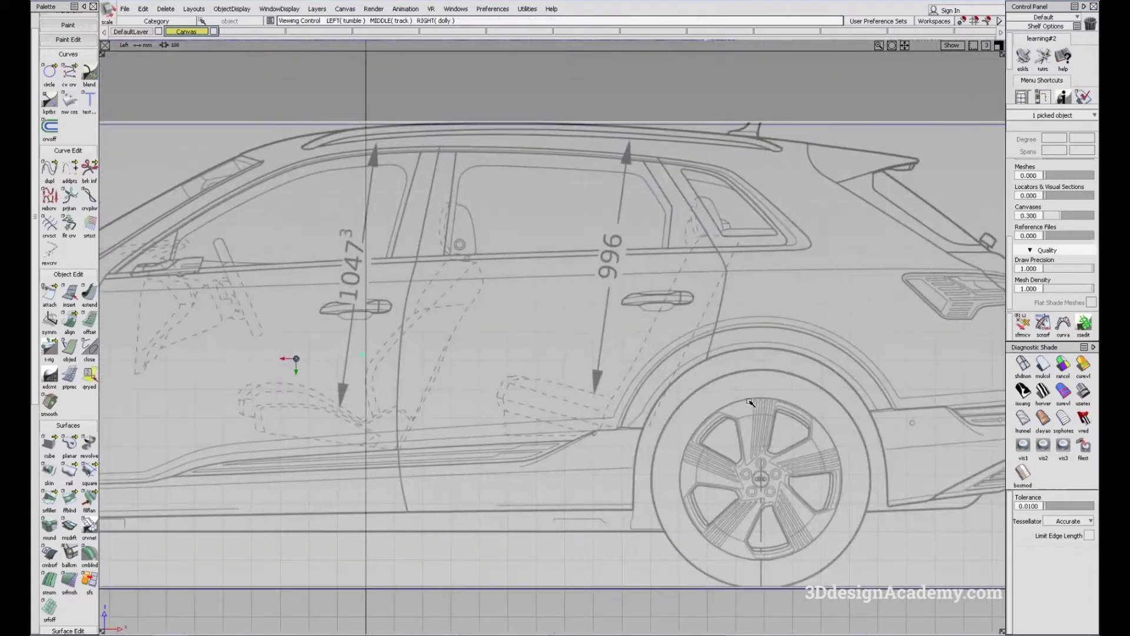
{"action": "right_click_drag", "start_coordinate": [738, 405], "coordinate": [724, 411], "text": "alt+shift"}
{"action": "middle_click_drag", "start_coordinate": [457, 460], "coordinate": [988, 415], "text": "alt+shift"}
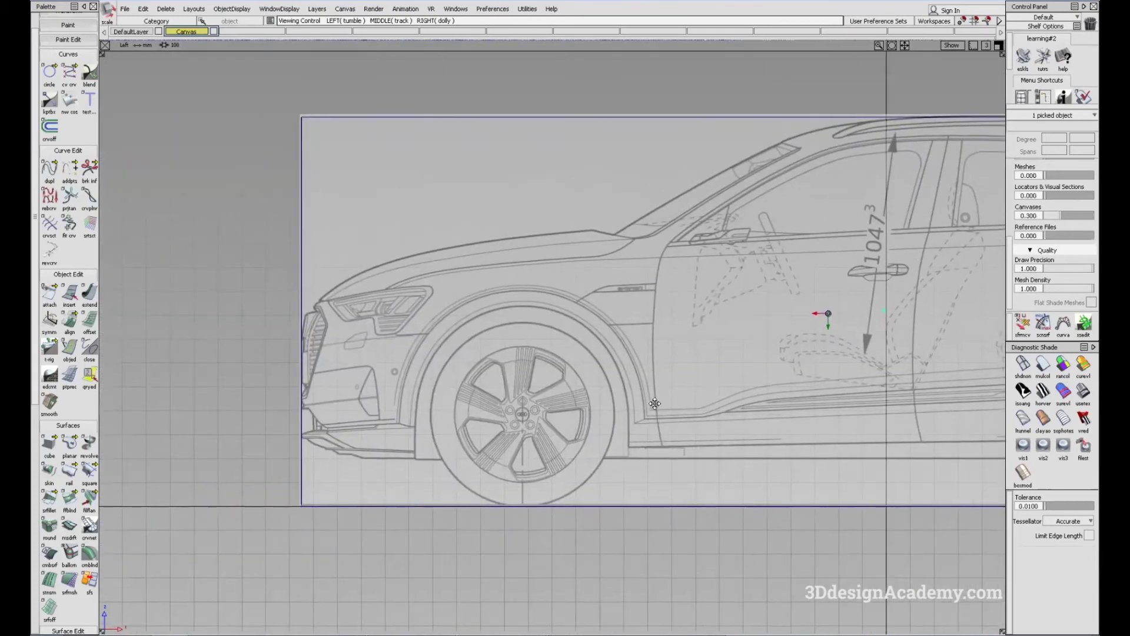
{"action": "right_click_drag", "start_coordinate": [654, 395], "coordinate": [650, 421], "text": "ctrl+shift"}
{"action": "middle_click_drag", "start_coordinate": [646, 405], "coordinate": [647, 406]}
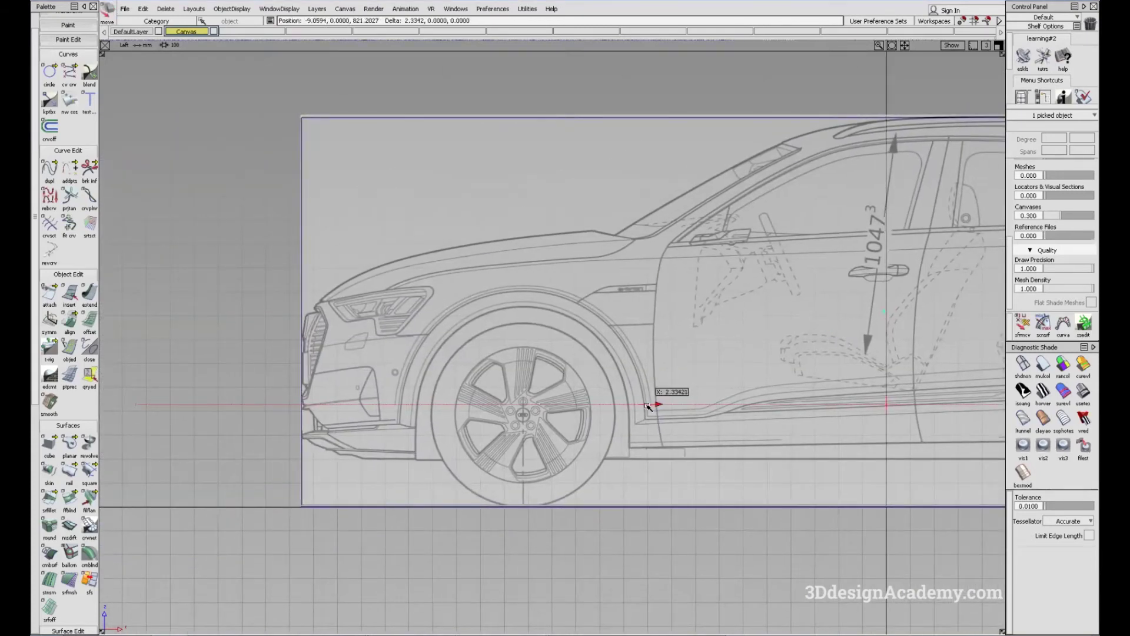
{"action": "middle_click_drag", "start_coordinate": [953, 389], "coordinate": [458, 398], "text": "alt+shift"}
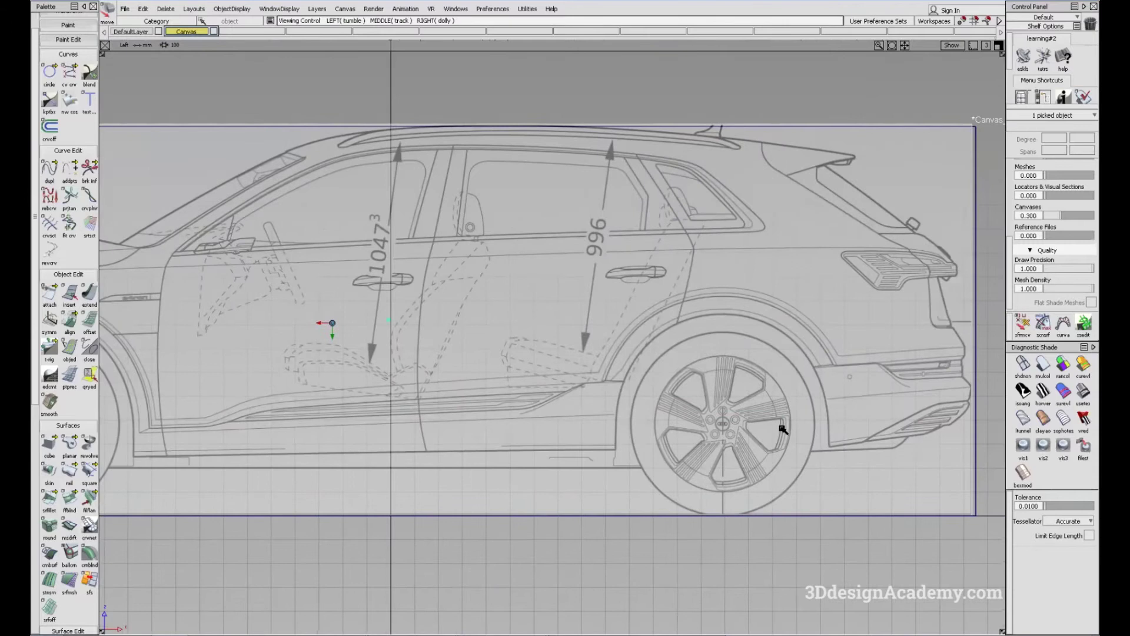
{"action": "middle_click_drag", "start_coordinate": [764, 429], "coordinate": [763, 427], "text": "alt+shift"}
{"action": "right_click_drag", "start_coordinate": [821, 539], "coordinate": [820, 540]}
- Fine-tune the side image's scale to about 244.38 by 81.77 and compare both ends of the car with the box
{"action": "key", "text": "r"}
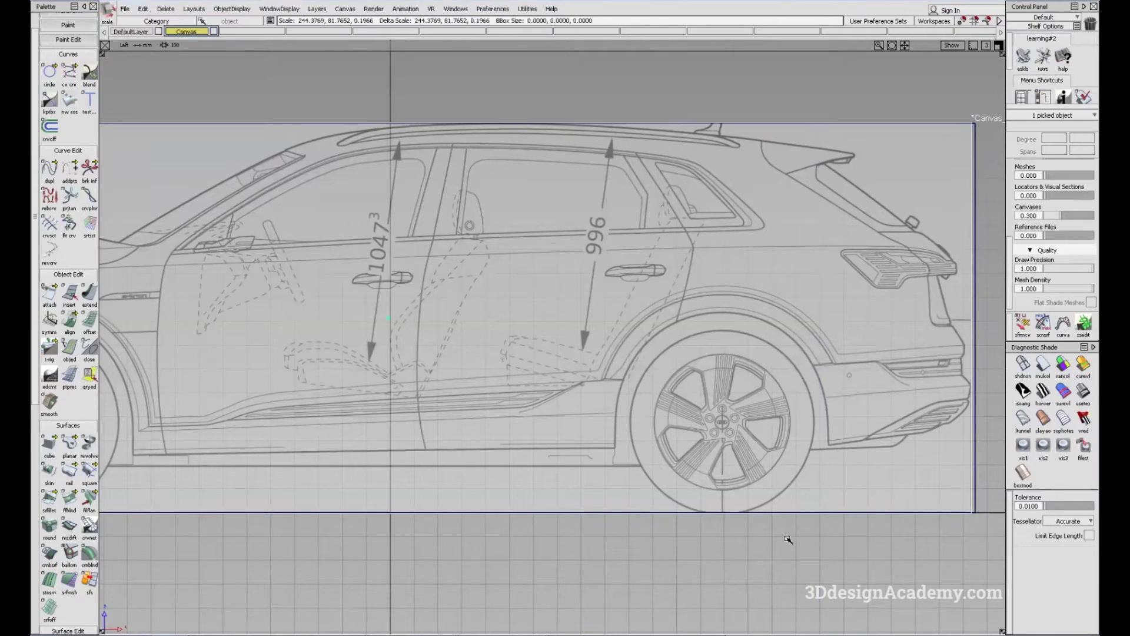
{"action": "middle_click_drag", "start_coordinate": [597, 512], "coordinate": [815, 502], "text": "alt+shift"}
{"action": "middle_click_drag", "start_coordinate": [689, 493], "coordinate": [820, 491], "text": "alt+shift"}
{"action": "middle_click_drag", "start_coordinate": [501, 507], "coordinate": [654, 492], "text": "alt+shift"}
{"action": "right_click_drag", "start_coordinate": [316, 471], "coordinate": [412, 447], "text": "alt+shift"}
{"action": "middle_click_drag", "start_coordinate": [650, 485], "coordinate": [265, 465], "text": "alt+shift"}
{"action": "middle_click_drag", "start_coordinate": [671, 446], "coordinate": [126, 445], "text": "alt+shift"}
- Nudge the side image along X at the car's rear and scale it to about 244.60 by 81.84
{"action": "key", "text": "w"}
{"action": "middle_click_drag", "start_coordinate": [846, 401], "coordinate": [851, 400]}
{"action": "key", "text": "r"}
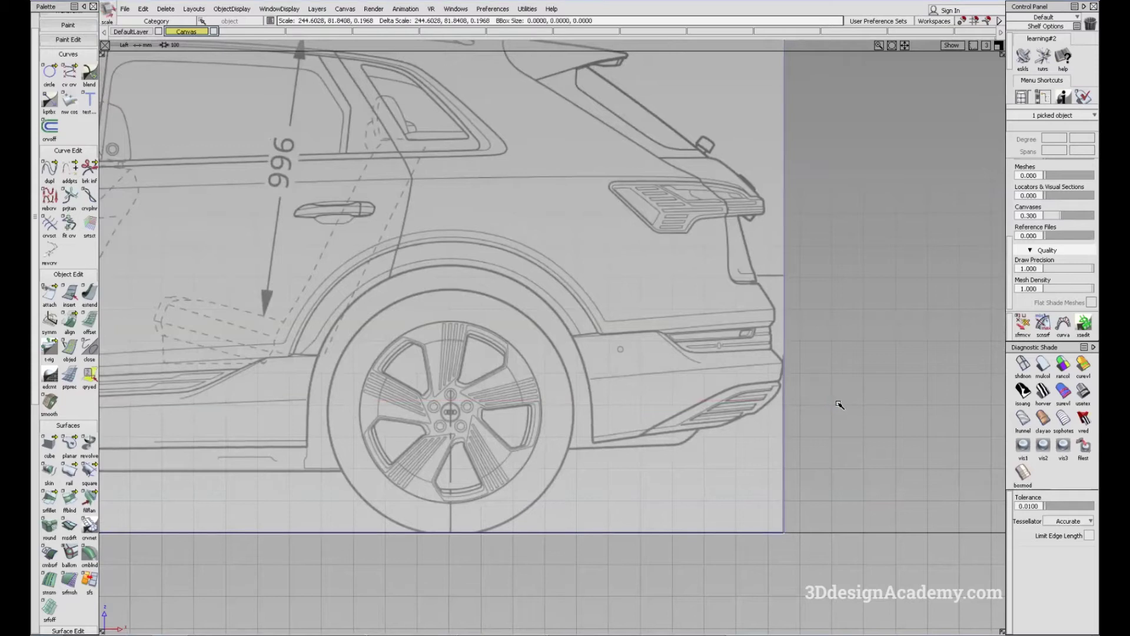
{"action": "key", "text": "r"}
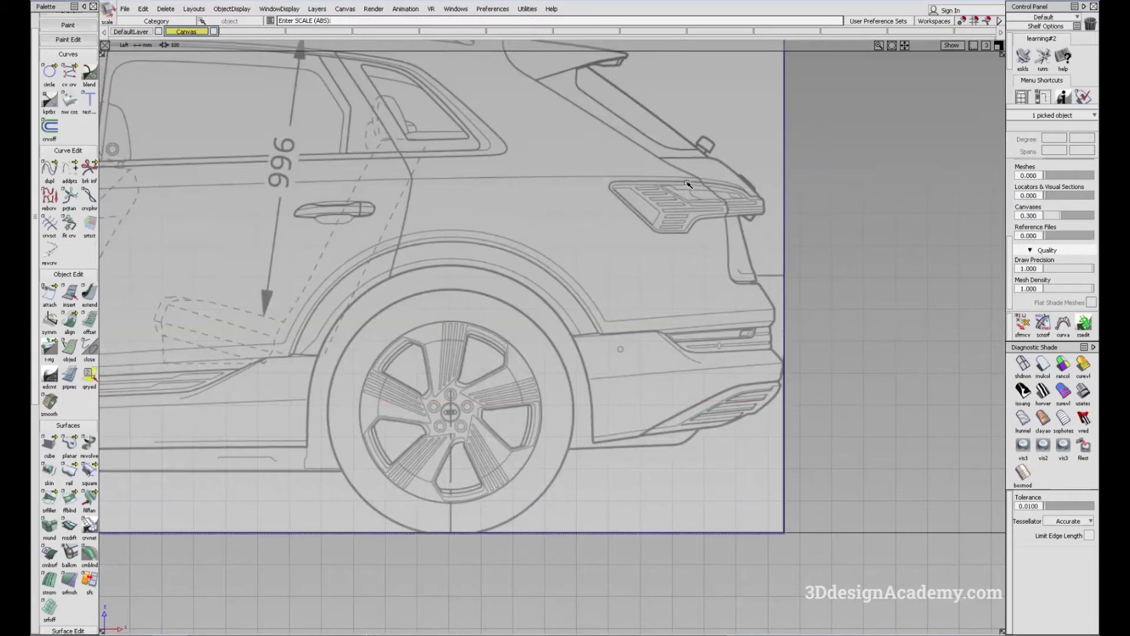
- Pick the box and display its transform information in the perspective view
{"action": "left_click", "coordinate": [448, 9]}
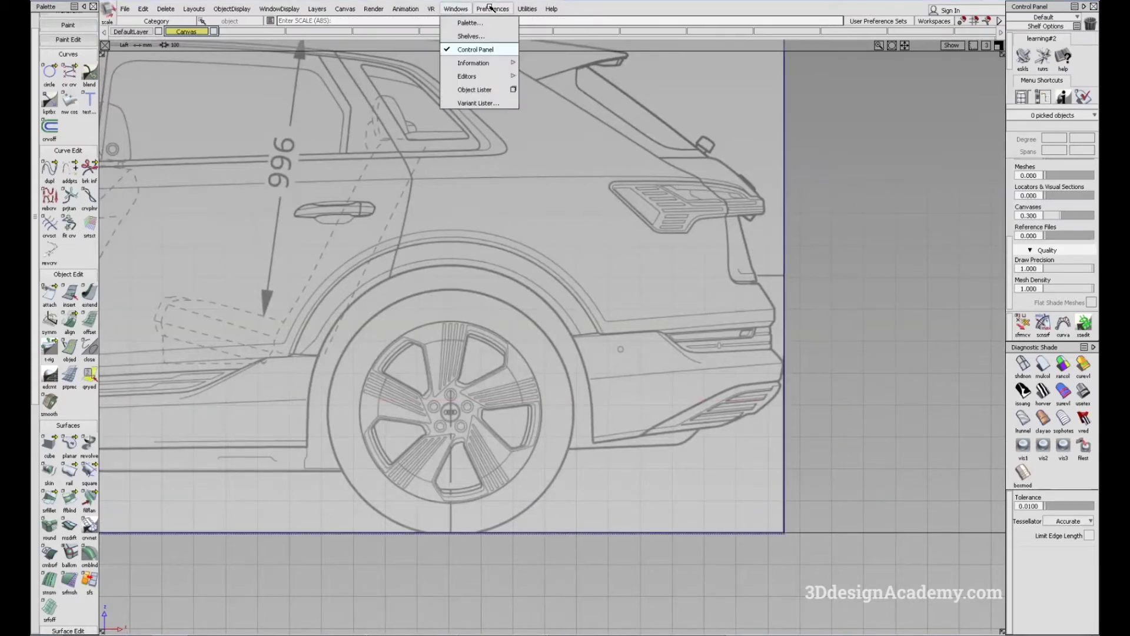
{"action": "left_click", "coordinate": [652, 191]}
{"action": "middle_click_drag", "start_coordinate": [772, 141], "coordinate": [751, 228], "text": "alt+shift"}
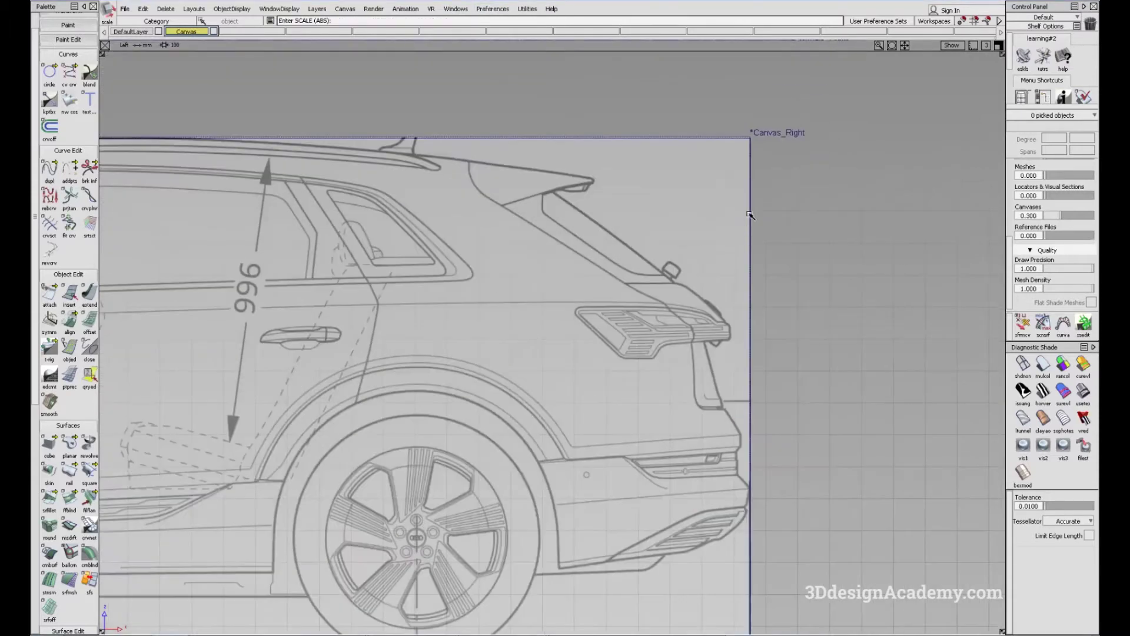
{"action": "left_click", "coordinate": [728, 140], "text": "ctrl+shift"}
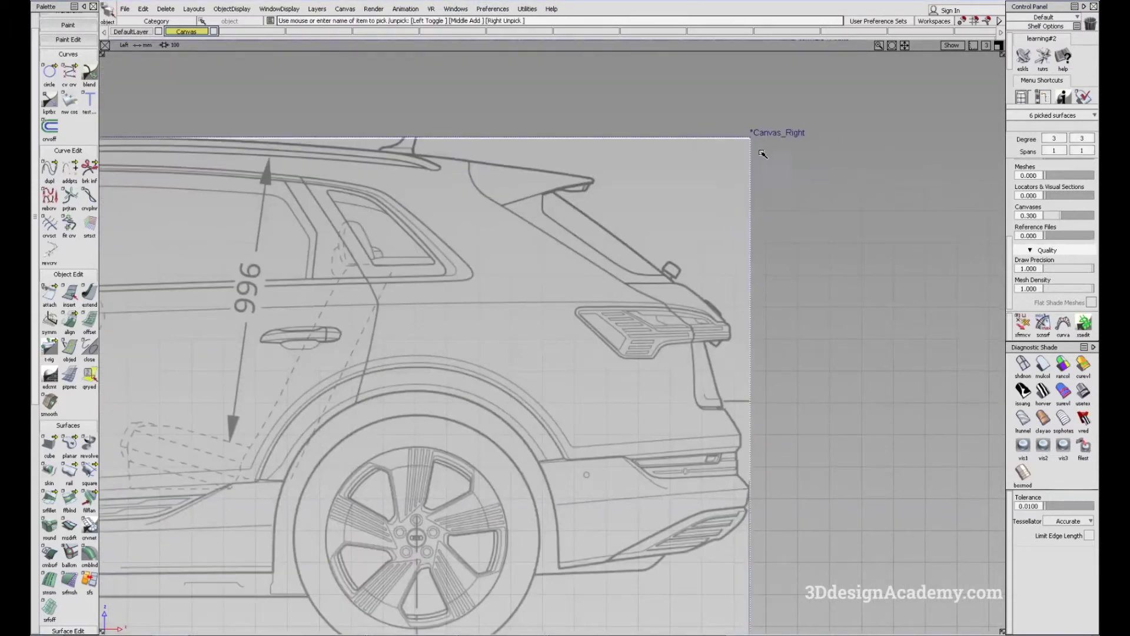
{"action": "key", "text": "F8"}
{"action": "left_click_drag", "start_coordinate": [817, 198], "coordinate": [824, 233], "text": "ctrl+shift"}
{"action": "left_click", "coordinate": [816, 233]}
{"action": "right_click_drag", "start_coordinate": [860, 243], "coordinate": [862, 219]}
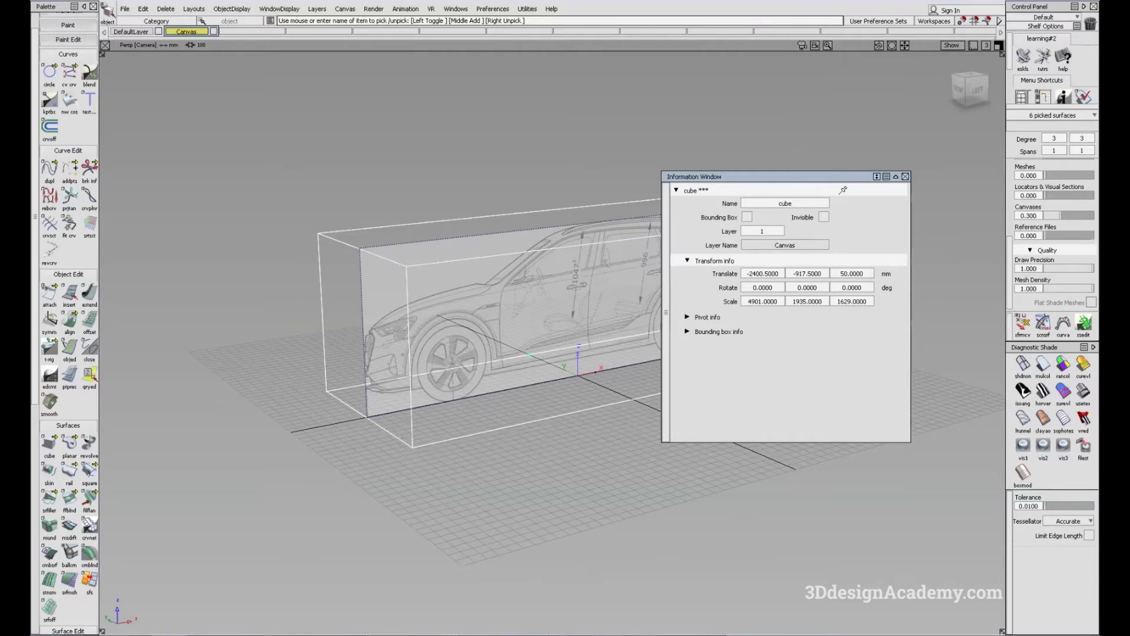
- Switch to the e-tron dimension drawing in Windows Photo Viewer to compare its dimensions with the box, and close the box's information in the Left view
{"action": "key", "text": "alt+Tab"}
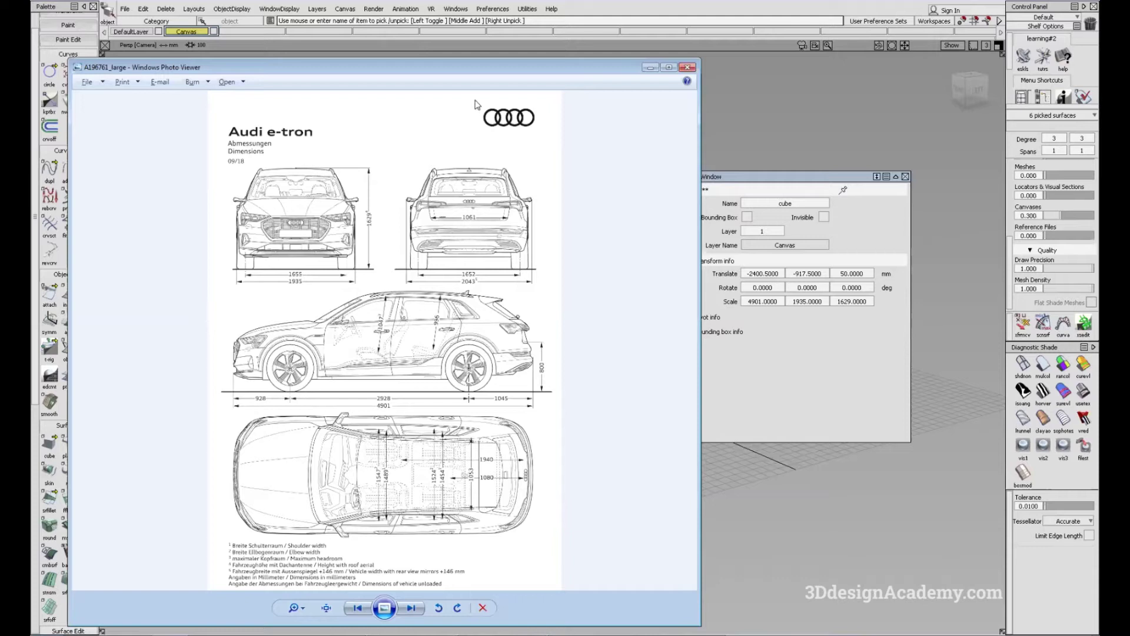
{"action": "left_click", "coordinate": [650, 67]}
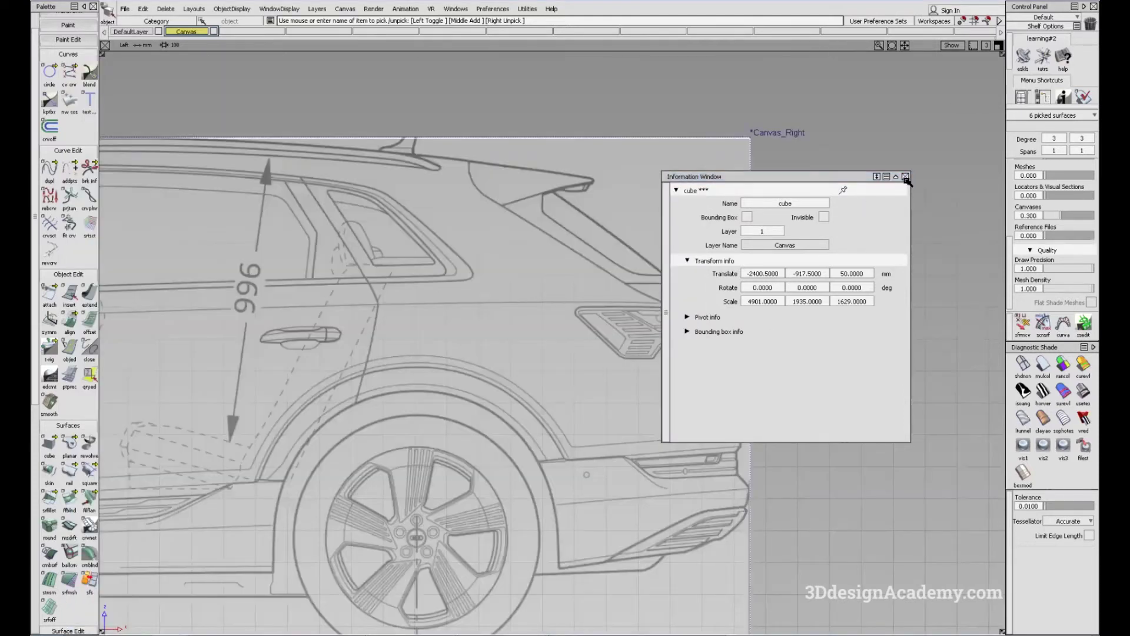
{"action": "left_click", "coordinate": [908, 177]}
- Deselect the box, pick the side image and scale it to about 244.77 by 82.00, aligning the front bumper with the box edge
{"action": "mouse_move", "coordinate": [503, 457]}
{"action": "middle_mouse_down", "text": "alt+shift"}
{"action": "mouse_move", "coordinate": [755, 315]}
{"action": "mouse_move", "coordinate": [595, 436]}
{"action": "middle_mouse_up", "text": "alt+shift"}
{"action": "left_click_drag", "start_coordinate": [589, 566], "coordinate": [582, 506], "text": "ctrl+shift"}
{"action": "middle_click_drag", "start_coordinate": [589, 505], "coordinate": [905, 465], "text": "alt+shift"}
{"action": "middle_click_drag", "start_coordinate": [131, 479], "coordinate": [1095, 410], "text": "alt+shift"}
{"action": "left_click", "coordinate": [405, 451]}
{"action": "left_click", "coordinate": [406, 455]}
{"action": "middle_click_drag", "start_coordinate": [453, 421], "coordinate": [442, 481], "text": "alt+shift"}
{"action": "middle_click_drag", "start_coordinate": [417, 444], "coordinate": [501, 445], "text": "ctrl+shift"}
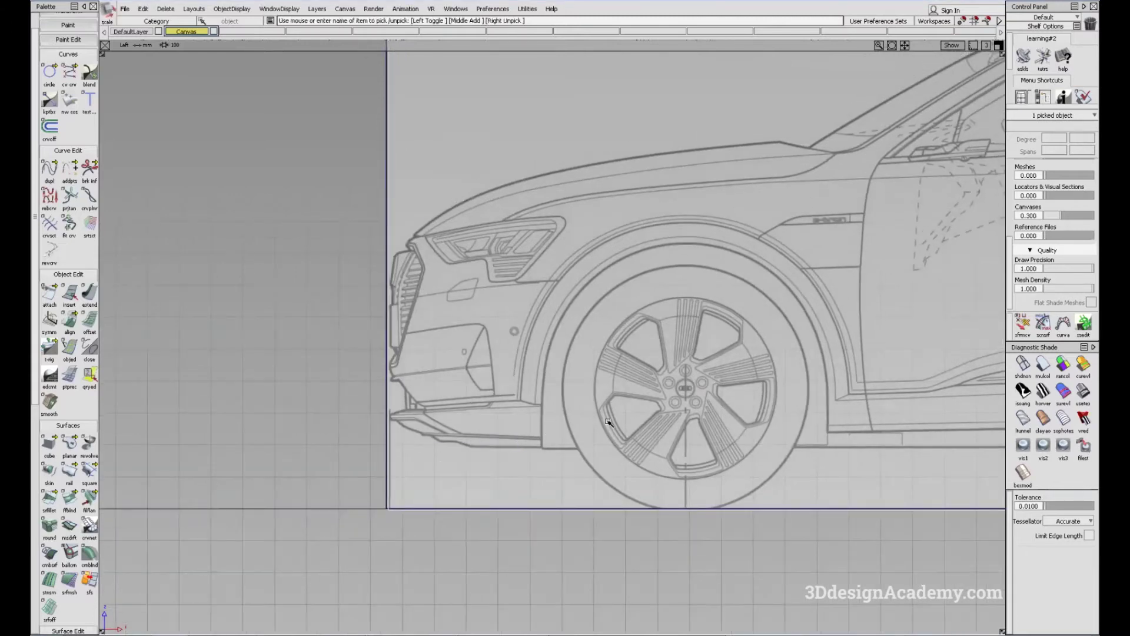
{"action": "middle_click_drag", "start_coordinate": [716, 312], "coordinate": [366, 431], "text": "alt+shift"}
{"action": "right_click_drag", "start_coordinate": [621, 391], "coordinate": [595, 480], "text": "alt+shift"}
{"action": "middle_click_drag", "start_coordinate": [595, 481], "coordinate": [524, 305], "text": "alt+shift"}
{"action": "middle_click_drag", "start_coordinate": [159, 445], "coordinate": [611, 399], "text": "alt+shift"}
{"action": "right_click_drag", "start_coordinate": [348, 375], "coordinate": [462, 353], "text": "alt+shift"}
{"action": "middle_click_drag", "start_coordinate": [112, 415], "coordinate": [505, 408], "text": "alt+shift"}
{"action": "left_click_drag", "start_coordinate": [635, 432], "coordinate": [662, 419]}
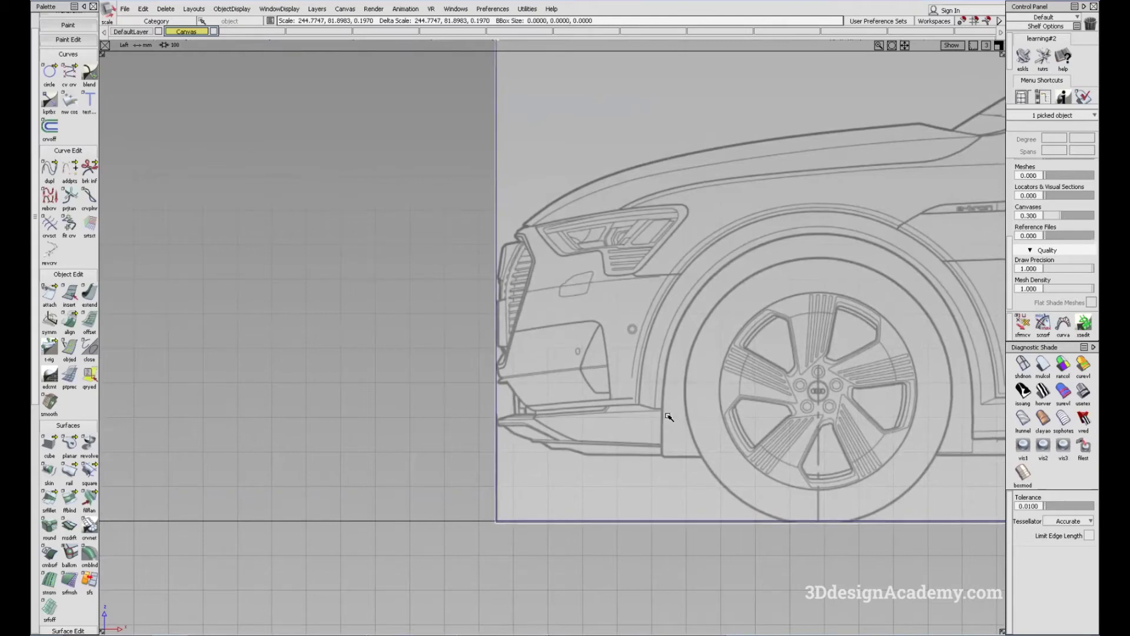
- Compare the car's rear with the box and scale the side image to about 245.25 by 82.06
{"action": "middle_click_drag", "start_coordinate": [825, 376], "coordinate": [123, 384], "text": "alt+shift"}
{"action": "middle_click_drag", "start_coordinate": [966, 347], "coordinate": [141, 362], "text": "alt+shift"}
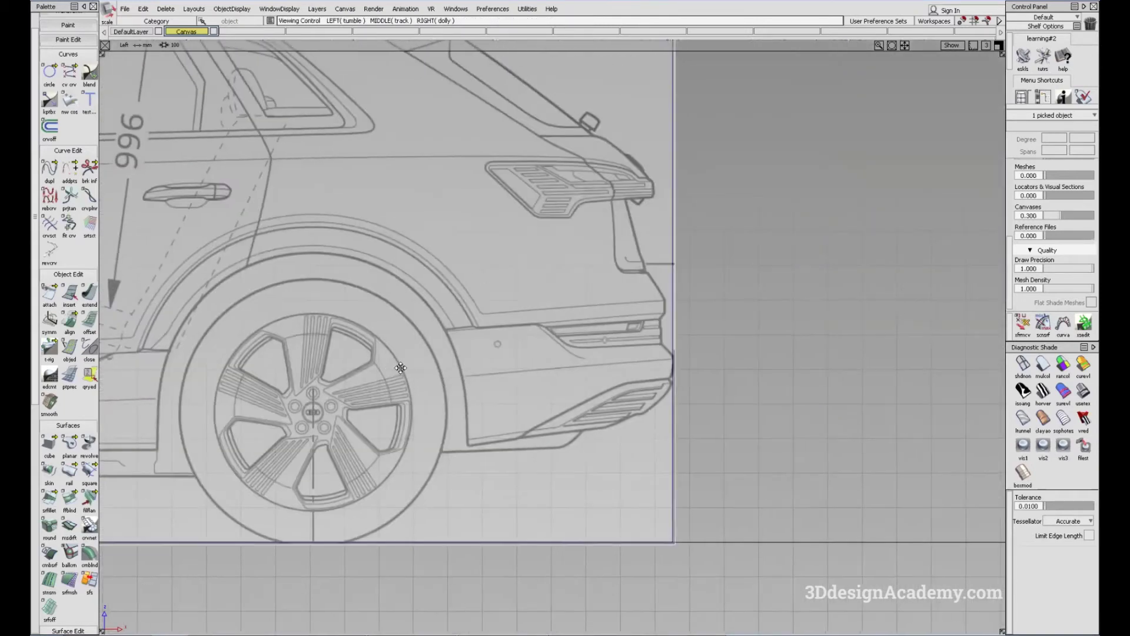
{"action": "left_click", "coordinate": [778, 430]}
{"action": "middle_click_drag", "start_coordinate": [392, 423], "coordinate": [926, 356], "text": "alt+shift"}
{"action": "mouse_move", "coordinate": [279, 413]}
{"action": "middle_mouse_down", "text": "alt+shift"}
{"action": "mouse_move", "coordinate": [691, 369]}
{"action": "mouse_move", "coordinate": [919, 359]}
{"action": "middle_mouse_up", "text": "alt+shift"}
{"action": "mouse_move", "coordinate": [186, 386]}
{"action": "middle_mouse_down", "text": "alt+shift"}
{"action": "mouse_move", "coordinate": [421, 381]}
{"action": "mouse_move", "coordinate": [456, 358]}
{"action": "mouse_move", "coordinate": [442, 374]}
{"action": "middle_mouse_up", "text": "alt+shift"}
{"action": "middle_click_drag", "start_coordinate": [434, 387], "coordinate": [492, 376], "text": "ctrl+shift"}
{"action": "left_click", "coordinate": [493, 376]}
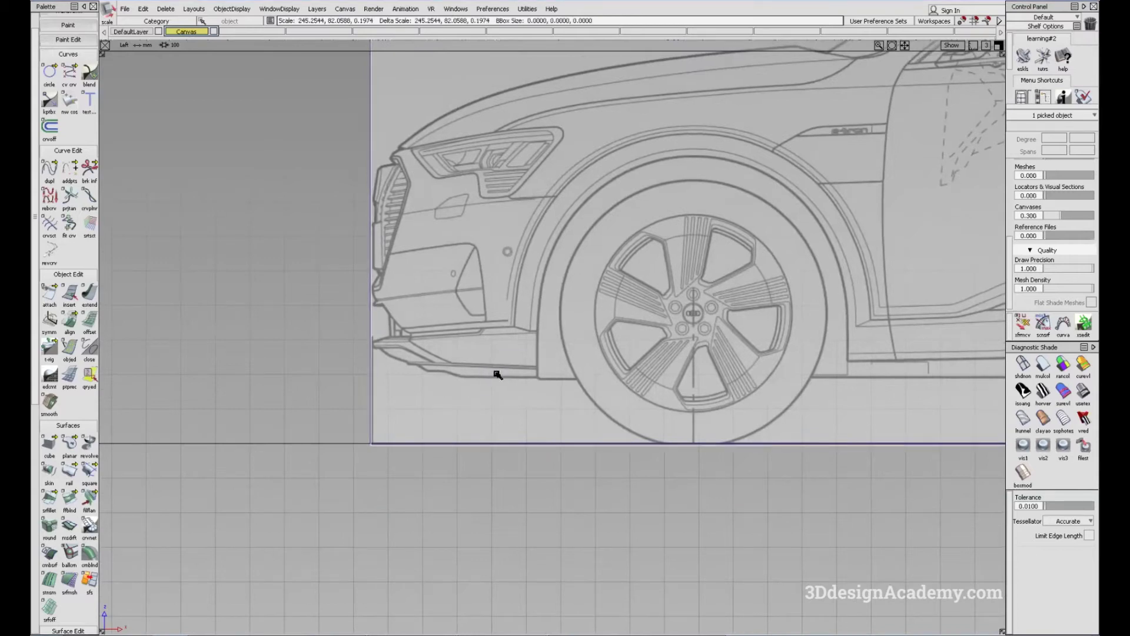
- Shift the side image about 1.6 mm in negative X so both bumpers meet the box edges
{"action": "key", "text": "m"}
{"action": "middle_click_drag", "start_coordinate": [539, 362], "coordinate": [540, 364]}
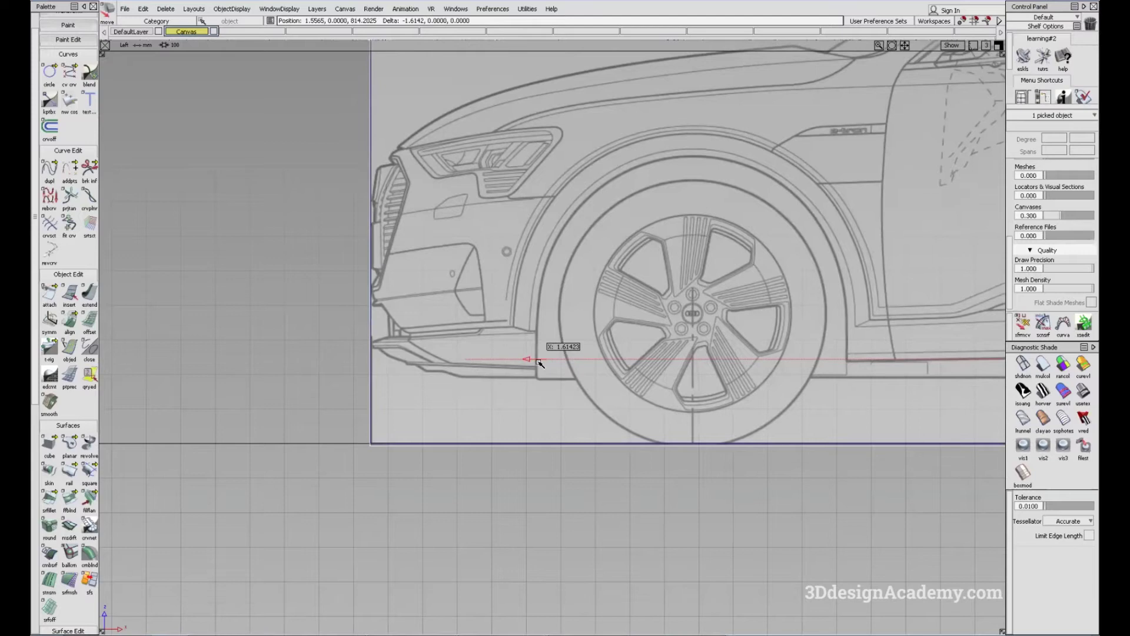
{"action": "middle_click_drag", "start_coordinate": [955, 346], "coordinate": [419, 361], "text": "alt+shift"}
{"action": "middle_click_drag", "start_coordinate": [995, 392], "coordinate": [141, 384], "text": "alt+shift"}
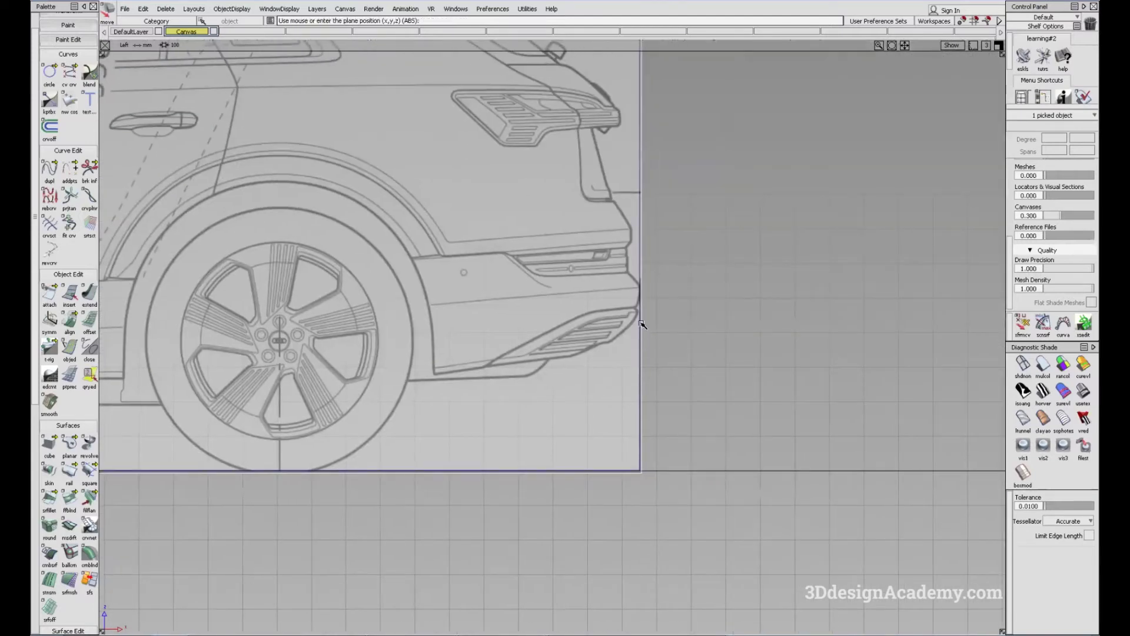
- Raise the side image about 4.8 mm along Z to set the tyres on the ground line, and compare the roof with the box
{"action": "mouse_move", "coordinate": [419, 396]}
{"action": "middle_mouse_down", "text": "alt+shift"}
{"action": "mouse_move", "coordinate": [530, 407]}
{"action": "mouse_move", "coordinate": [517, 393]}
{"action": "middle_mouse_up", "text": "alt+shift"}
{"action": "key", "text": "m"}
{"action": "right_click_drag", "start_coordinate": [515, 398], "coordinate": [516, 397]}
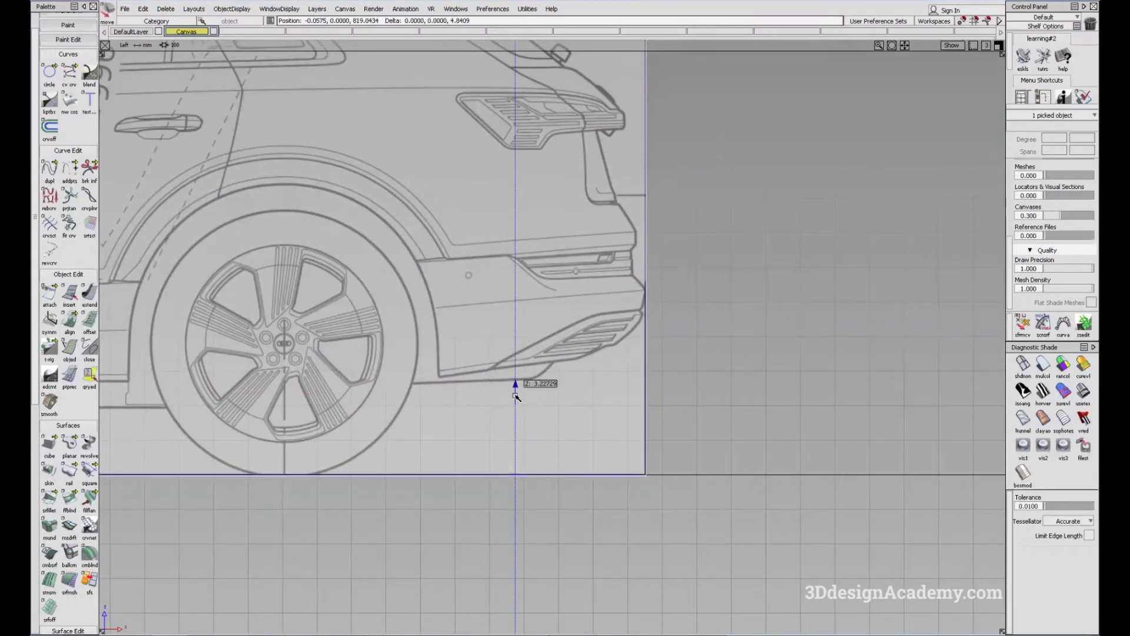
{"action": "middle_click_drag", "start_coordinate": [327, 384], "coordinate": [907, 406], "text": "alt+shift"}
{"action": "middle_click_drag", "start_coordinate": [177, 364], "coordinate": [858, 396], "text": "alt+shift"}
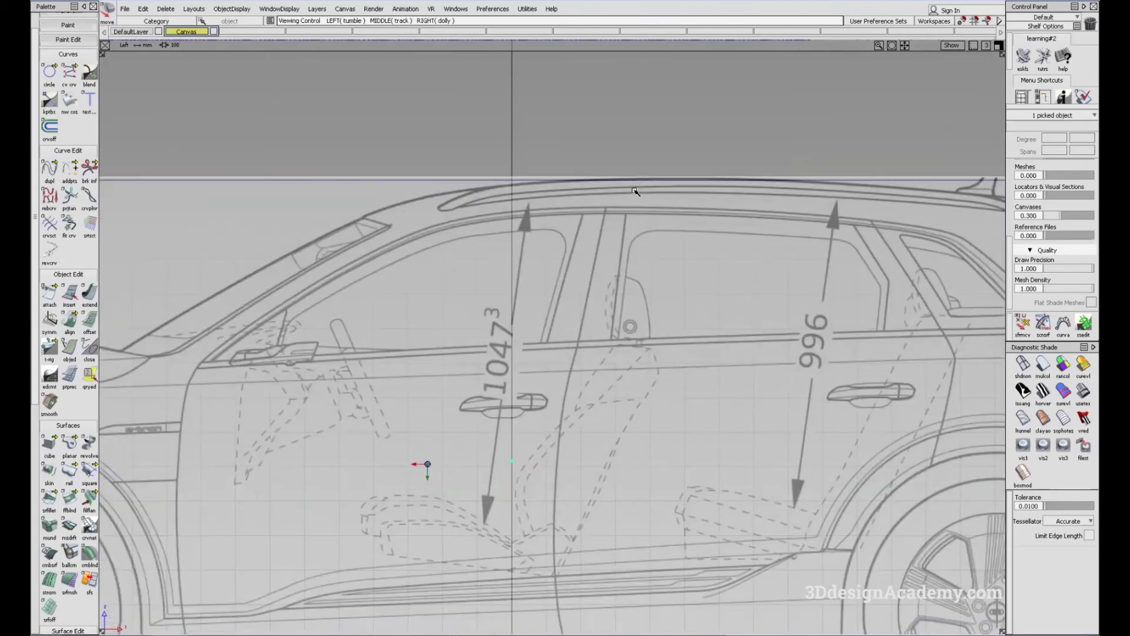
- Examine the side image's roofline, rear and front against the box edges in the side view
{"action": "right_click_drag", "start_coordinate": [696, 220], "coordinate": [842, 227], "text": "alt+shift"}
{"action": "middle_click_drag", "start_coordinate": [842, 227], "coordinate": [469, 245], "text": "alt+shift"}
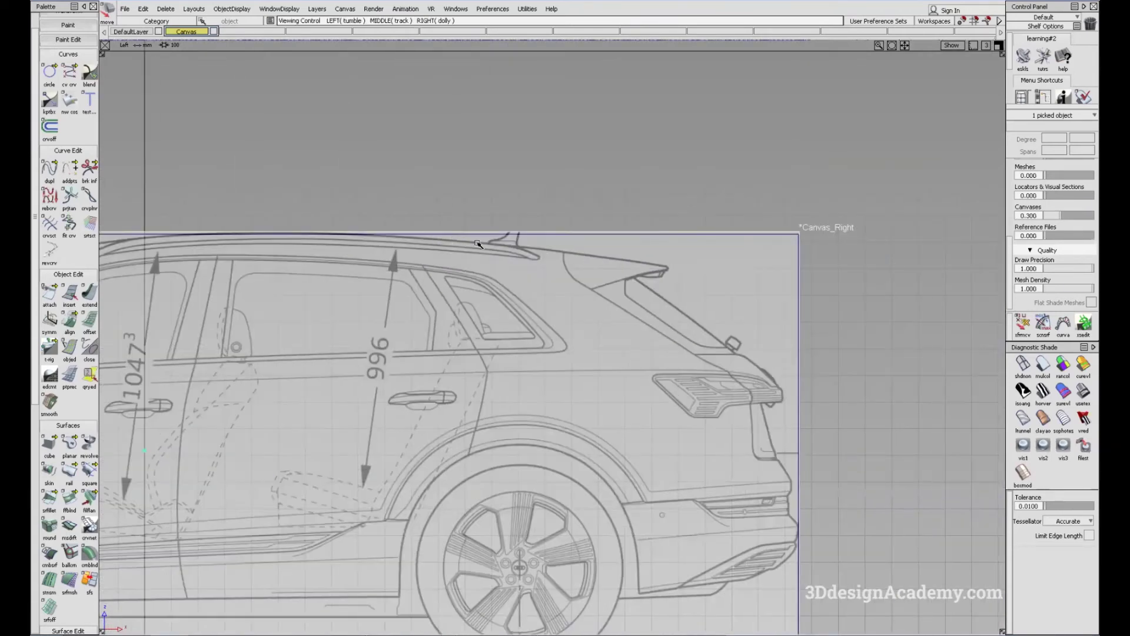
{"action": "middle_click_drag", "start_coordinate": [302, 259], "coordinate": [339, 232], "text": "alt+shift"}
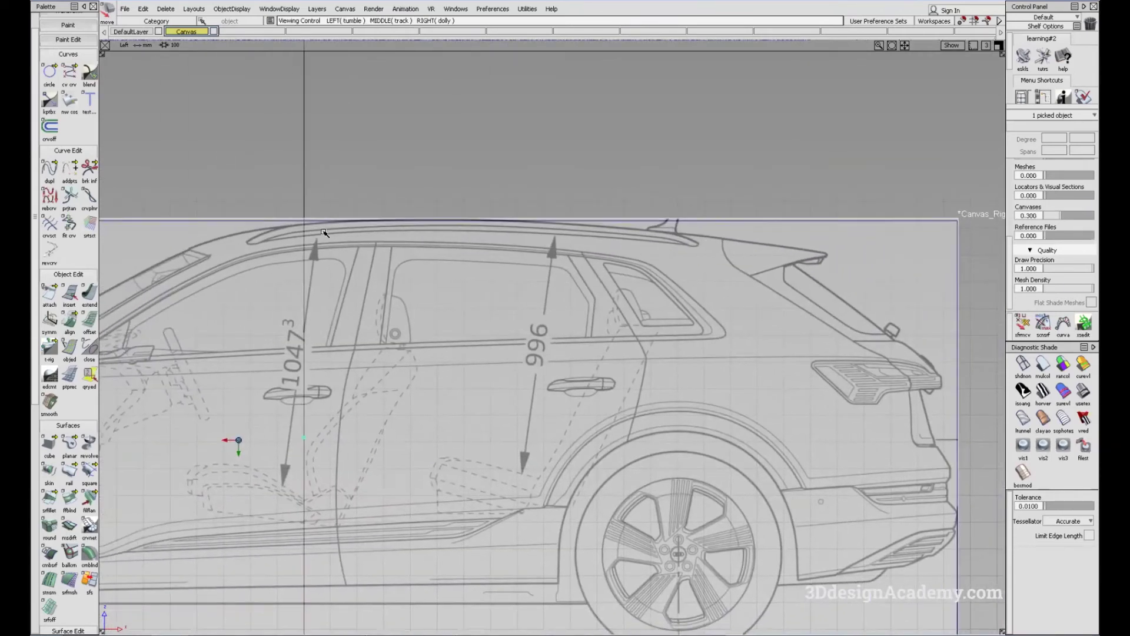
{"action": "right_click_drag", "start_coordinate": [454, 251], "coordinate": [557, 247], "text": "alt+shift"}
{"action": "mouse_move", "coordinate": [209, 321]}
{"action": "middle_mouse_down", "text": "alt+shift"}
{"action": "mouse_move", "coordinate": [689, 227]}
{"action": "mouse_move", "coordinate": [680, 225]}
{"action": "middle_mouse_up", "text": "alt+shift"}
{"action": "left_click_drag", "start_coordinate": [668, 354], "coordinate": [665, 285], "text": "ctrl+shift"}
{"action": "right_click_drag", "start_coordinate": [677, 338], "coordinate": [701, 347], "text": "alt+shift"}
{"action": "middle_click_drag", "start_coordinate": [700, 347], "coordinate": [447, 348], "text": "alt+shift"}
{"action": "right_click_drag", "start_coordinate": [588, 371], "coordinate": [650, 377], "text": "alt+shift"}
{"action": "mouse_move", "coordinate": [567, 384]}
{"action": "middle_mouse_down", "text": "alt+shift"}
{"action": "mouse_move", "coordinate": [542, 371]}
{"action": "mouse_move", "coordinate": [570, 348]}
{"action": "mouse_move", "coordinate": [597, 356]}
{"action": "middle_mouse_up", "text": "alt+shift"}
{"action": "left_click_drag", "start_coordinate": [554, 405], "coordinate": [515, 277], "text": "ctrl+shift"}
{"action": "mouse_move", "coordinate": [533, 286]}
{"action": "middle_mouse_down", "text": "alt+shift"}
{"action": "mouse_move", "coordinate": [543, 279]}
{"action": "mouse_move", "coordinate": [530, 315]}
{"action": "middle_mouse_up", "text": "alt+shift"}
- Pick the side image and move it along Y out of the box, so it stands clear beyond the box's side
{"action": "key", "text": "F5"}
{"action": "key", "text": "F8"}
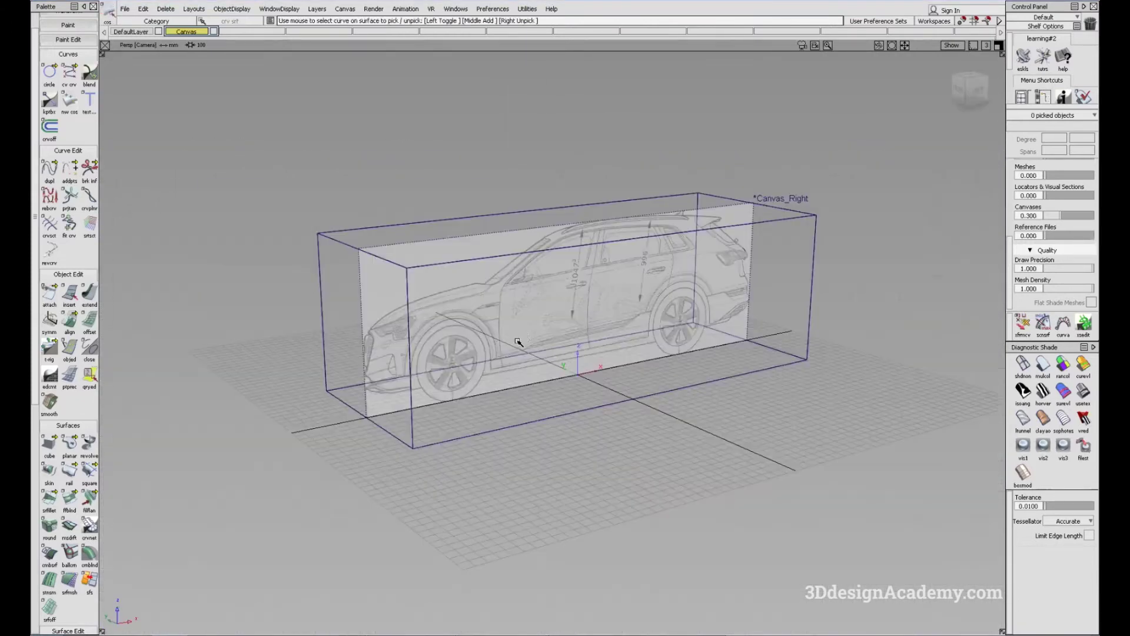
{"action": "left_click_drag", "start_coordinate": [614, 325], "coordinate": [551, 235], "text": "alt+shift"}
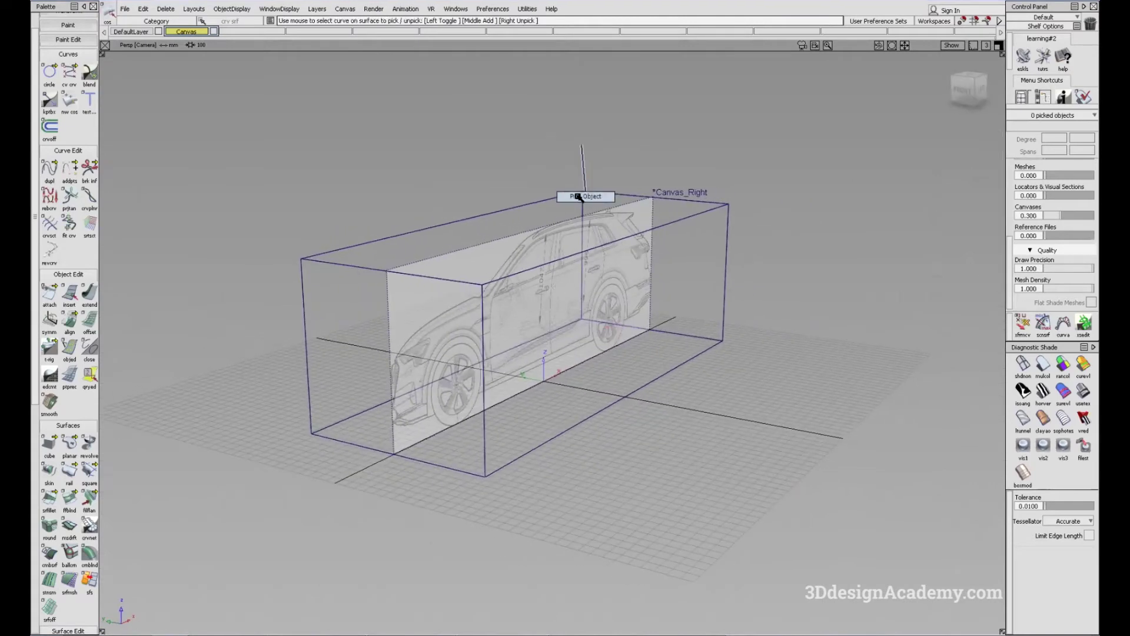
{"action": "left_click", "coordinate": [538, 239]}
{"action": "left_click_drag", "start_coordinate": [565, 285], "coordinate": [633, 396], "text": "alt+shift"}
{"action": "key", "text": "w"}
{"action": "middle_click_drag", "start_coordinate": [741, 358], "coordinate": [579, 367]}
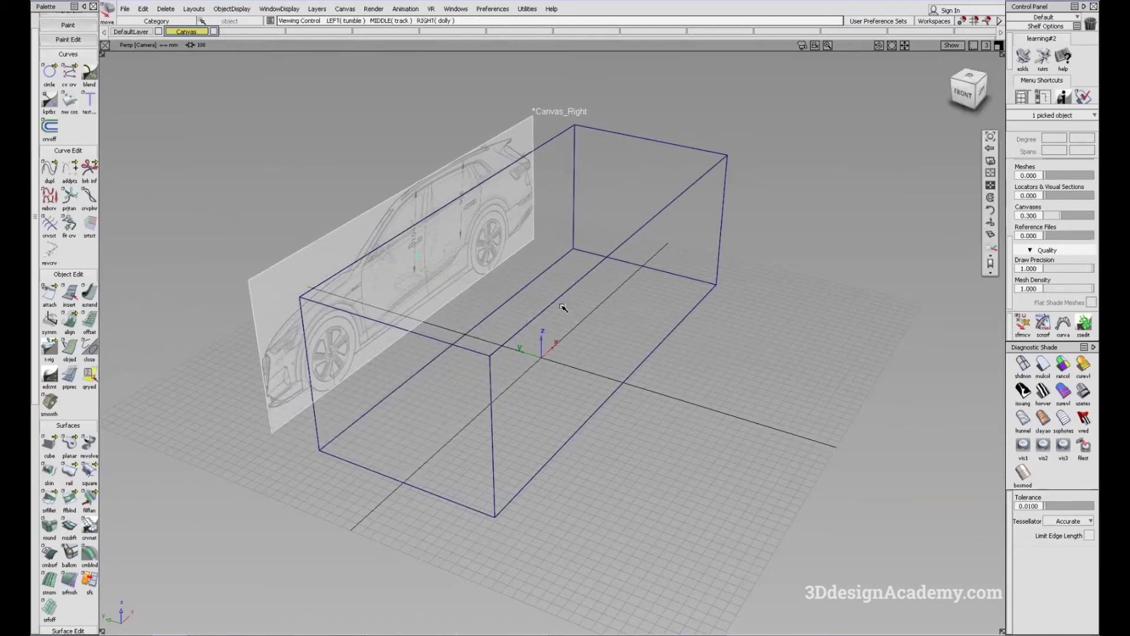
{"action": "left_click_drag", "start_coordinate": [566, 308], "coordinate": [613, 325], "text": "alt+shift"}
{"action": "middle_click_drag", "start_coordinate": [699, 321], "coordinate": [667, 324]}
{"action": "left_click_drag", "start_coordinate": [754, 359], "coordinate": [444, 268], "text": "alt+shift"}
{"action": "left_click_drag", "start_coordinate": [677, 303], "coordinate": [575, 396], "text": "alt+shift"}
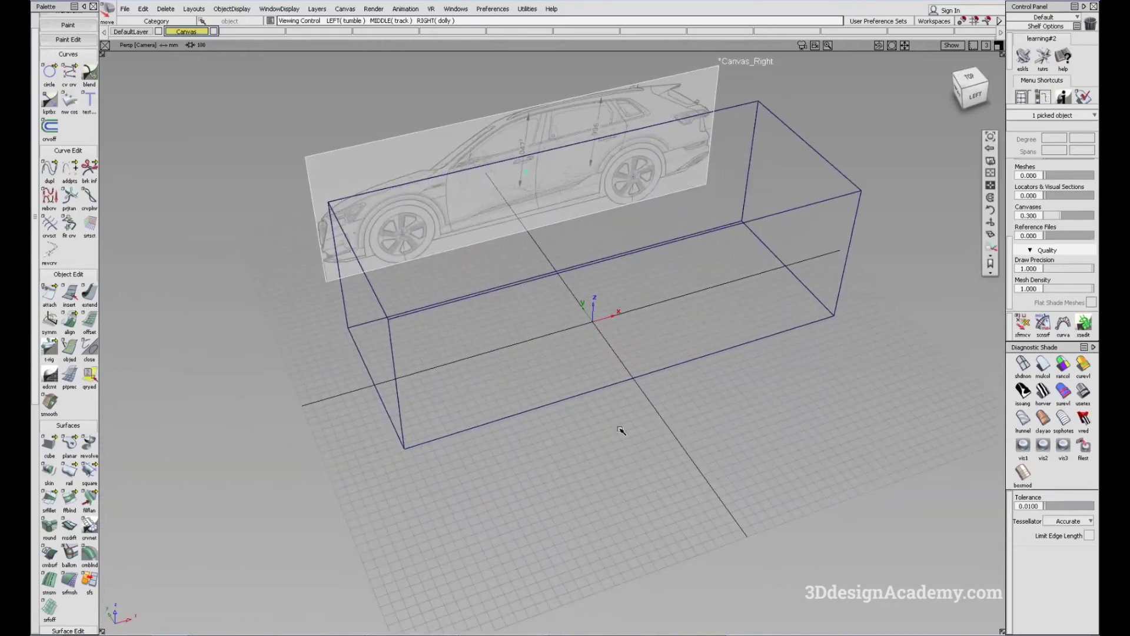
- Deselect everything and import the Top image as a canvas in the top view
{"action": "key", "text": "F5"}
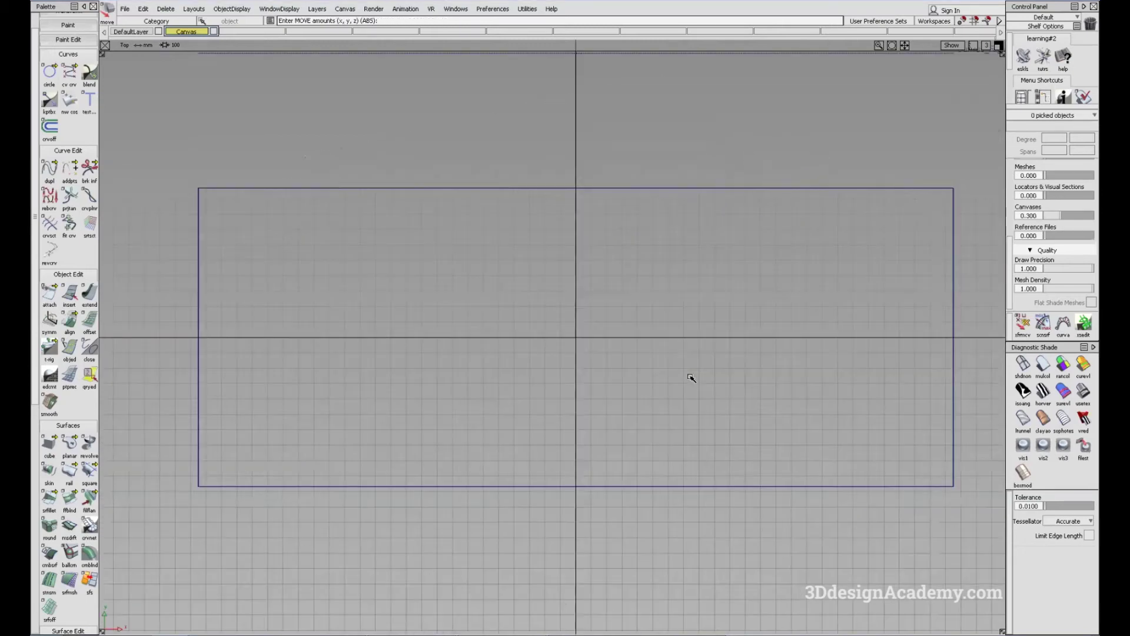
{"action": "middle_click_drag", "start_coordinate": [651, 323], "coordinate": [619, 337], "text": "alt+shift"}
{"action": "left_click_drag", "start_coordinate": [643, 389], "coordinate": [586, 259], "text": "ctrl+shift"}
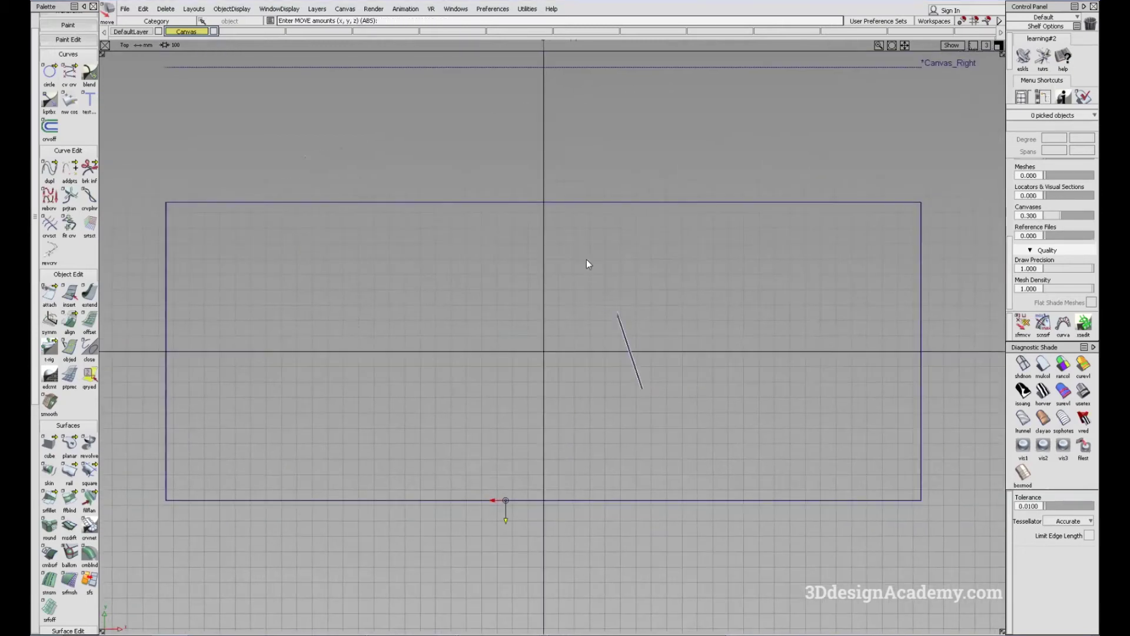
{"action": "left_click", "coordinate": [125, 9]}
{"action": "mouse_move", "coordinate": [165, 133]}
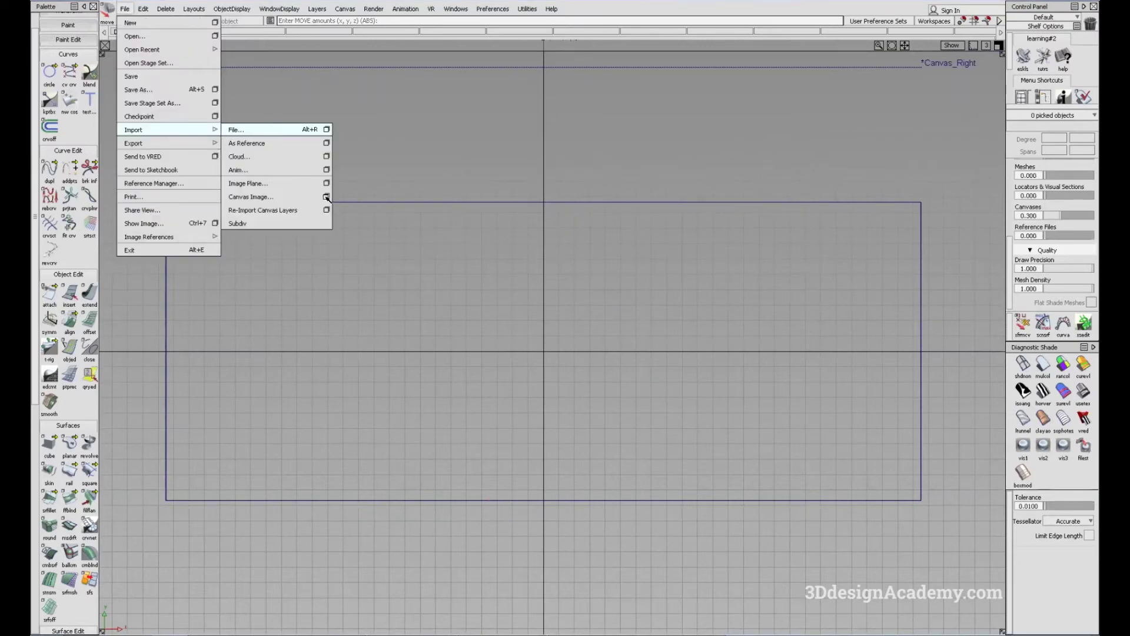
{"action": "left_click", "coordinate": [307, 198]}
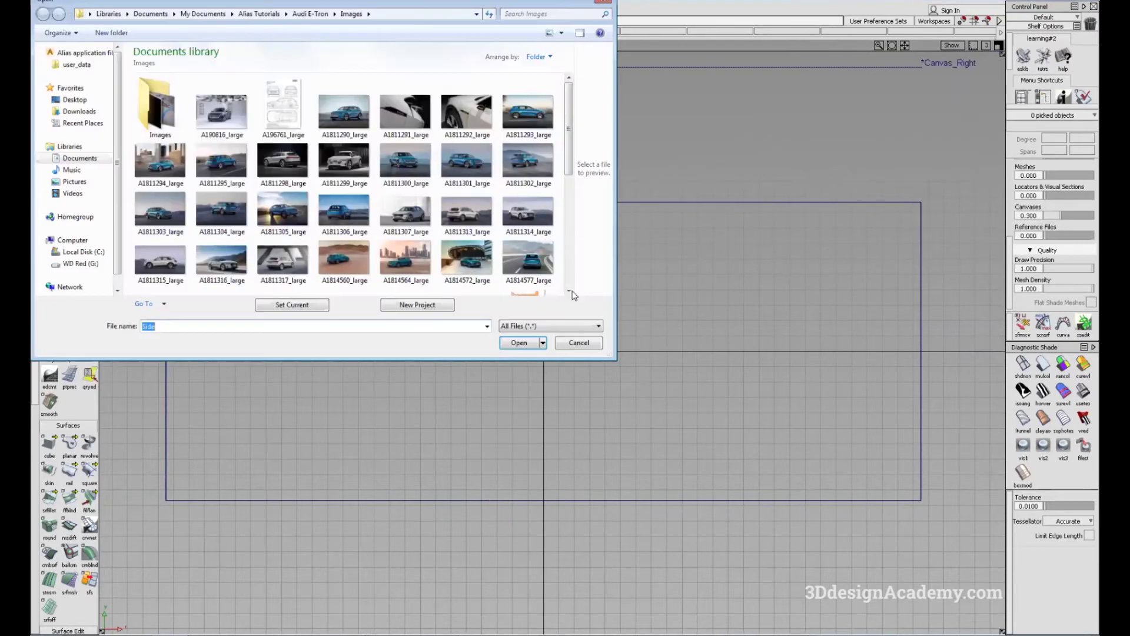
{"action": "scroll", "coordinate": [555, 106], "scroll_direction": "down", "scroll_amount": 5}
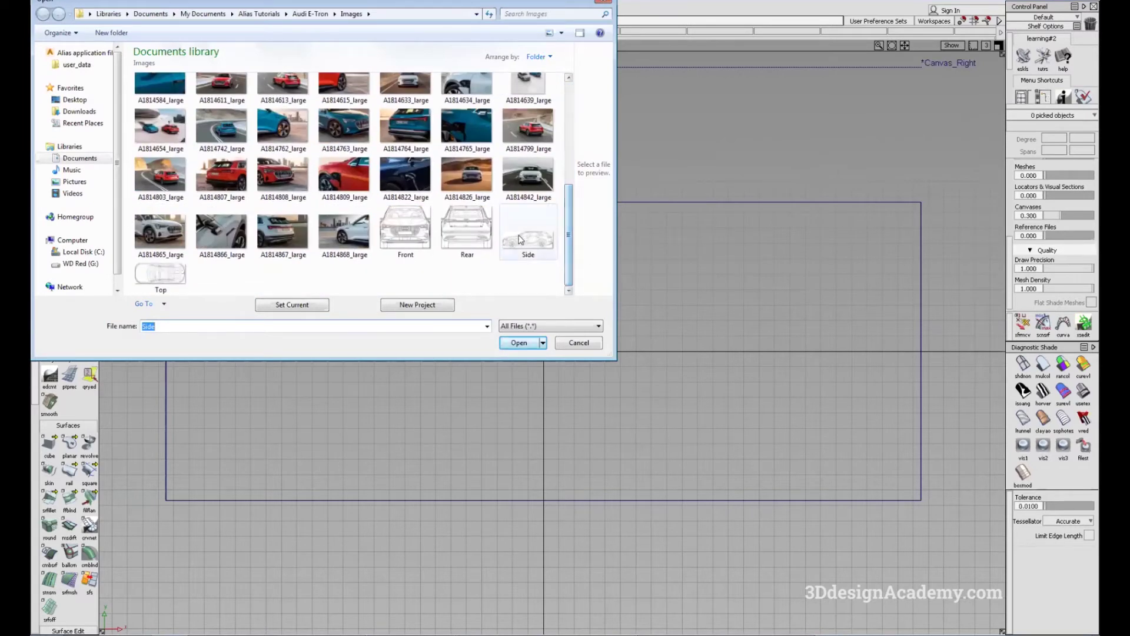
{"action": "double_click", "coordinate": [163, 273]}
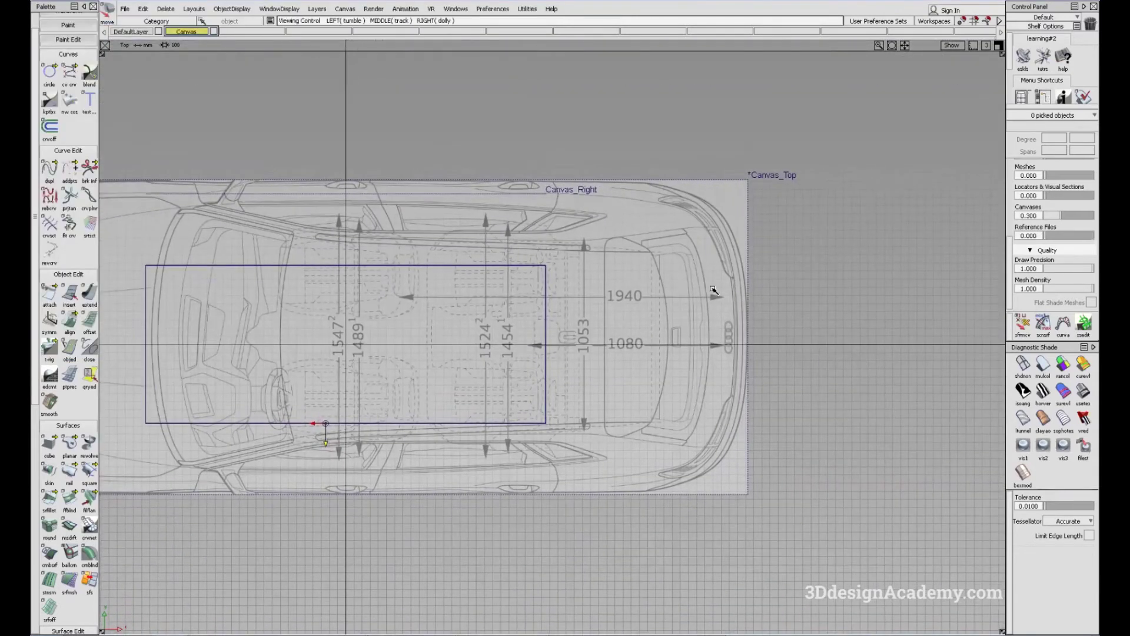
- Pick the top-view image and scale it down until its length roughly matches the box
{"action": "middle_click_drag", "start_coordinate": [353, 407], "coordinate": [679, 400], "text": "alt+shift"}
{"action": "middle_click_drag", "start_coordinate": [456, 365], "coordinate": [379, 368], "text": "alt+shift"}
{"action": "left_click_drag", "start_coordinate": [592, 445], "coordinate": [594, 517], "text": "ctrl+shift"}
{"action": "left_click", "coordinate": [618, 497]}
{"action": "right_click_drag", "start_coordinate": [773, 526], "coordinate": [707, 530], "text": "ctrl+shift"}
{"action": "left_click_drag", "start_coordinate": [665, 533], "coordinate": [329, 546]}
{"action": "left_click_drag", "start_coordinate": [897, 505], "coordinate": [748, 502]}
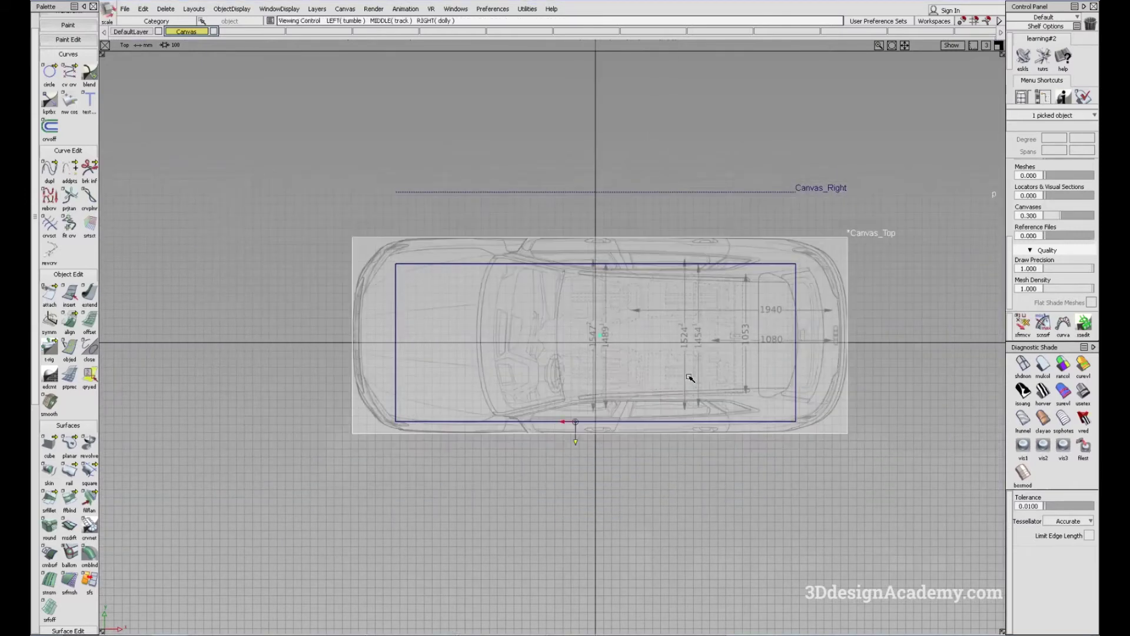
{"action": "right_click_drag", "start_coordinate": [682, 370], "coordinate": [788, 346], "text": "alt+shift"}
{"action": "middle_click_drag", "start_coordinate": [666, 384], "coordinate": [603, 408], "text": "alt+shift"}
{"action": "left_click_drag", "start_coordinate": [729, 404], "coordinate": [765, 414]}
{"action": "middle_click_drag", "start_coordinate": [622, 393], "coordinate": [1095, 387], "text": "alt+shift"}
{"action": "middle_click_drag", "start_coordinate": [401, 363], "coordinate": [36, 367], "text": "alt+shift"}
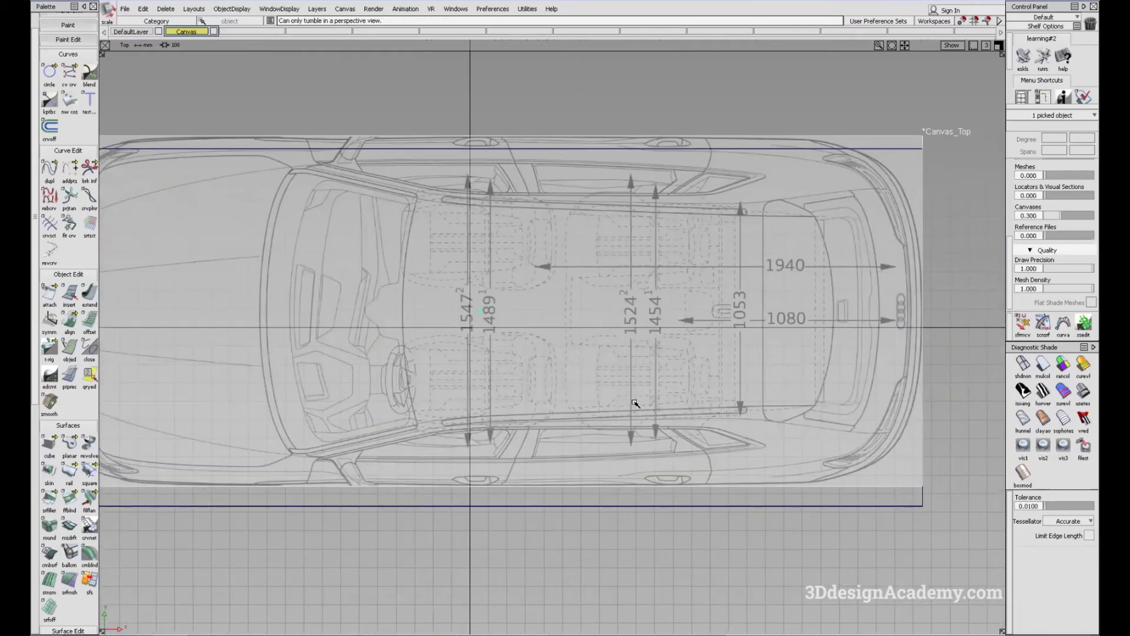
- Move the top-view image so its centre snaps to the grid origin
{"action": "middle_click_drag", "start_coordinate": [461, 368], "coordinate": [455, 343], "text": "ctrl+shift"}
{"action": "left_click_drag", "start_coordinate": [479, 328], "coordinate": [479, 323]}
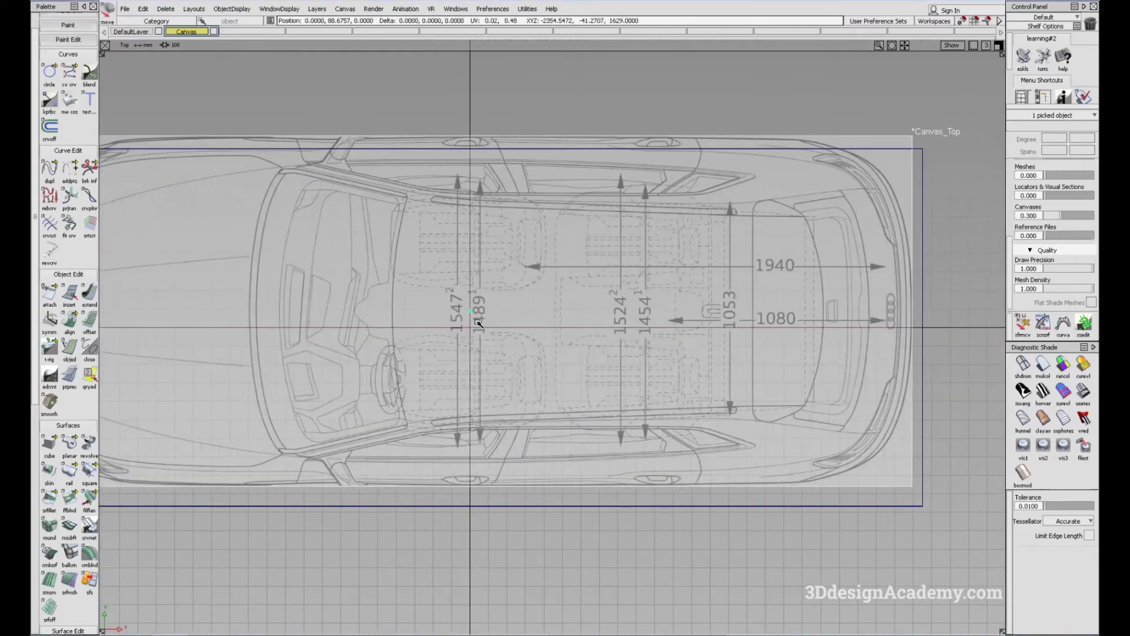
{"action": "mouse_move", "coordinate": [519, 355]}
{"action": "middle_mouse_down", "text": "alt+shift"}
{"action": "mouse_move", "coordinate": [477, 378]}
{"action": "mouse_move", "coordinate": [460, 341]}
{"action": "middle_mouse_up", "text": "alt+shift"}
{"action": "left_click", "coordinate": [435, 354], "text": "alt"}
- Fine-tune the top-view image's scale so the car's outline meets the box's front, rear and side edges
{"action": "middle_click_drag", "start_coordinate": [669, 384], "coordinate": [1050, 369], "text": "alt+shift"}
{"action": "middle_click_drag", "start_coordinate": [722, 384], "coordinate": [521, 385], "text": "alt+shift"}
{"action": "right_click_drag", "start_coordinate": [601, 382], "coordinate": [578, 376], "text": "alt+shift"}
{"action": "mouse_move", "coordinate": [618, 370]}
{"action": "middle_mouse_down", "text": "alt+shift"}
{"action": "mouse_move", "coordinate": [583, 369]}
{"action": "mouse_move", "coordinate": [577, 358]}
{"action": "middle_mouse_up", "text": "alt+shift"}
{"action": "middle_click_drag", "start_coordinate": [588, 375], "coordinate": [638, 375], "text": "ctrl+shift"}
{"action": "left_click_drag", "start_coordinate": [639, 375], "coordinate": [743, 363]}
{"action": "middle_click_drag", "start_coordinate": [438, 388], "coordinate": [633, 381], "text": "alt+shift"}
{"action": "left_click", "coordinate": [340, 308], "text": "alt+shift"}
{"action": "mouse_move", "coordinate": [459, 290]}
{"action": "right_mouse_down", "text": "alt+shift"}
{"action": "mouse_move", "coordinate": [483, 288]}
{"action": "mouse_move", "coordinate": [518, 381]}
{"action": "mouse_move", "coordinate": [555, 391]}
{"action": "mouse_move", "coordinate": [432, 434]}
{"action": "right_mouse_up", "text": "alt+shift"}
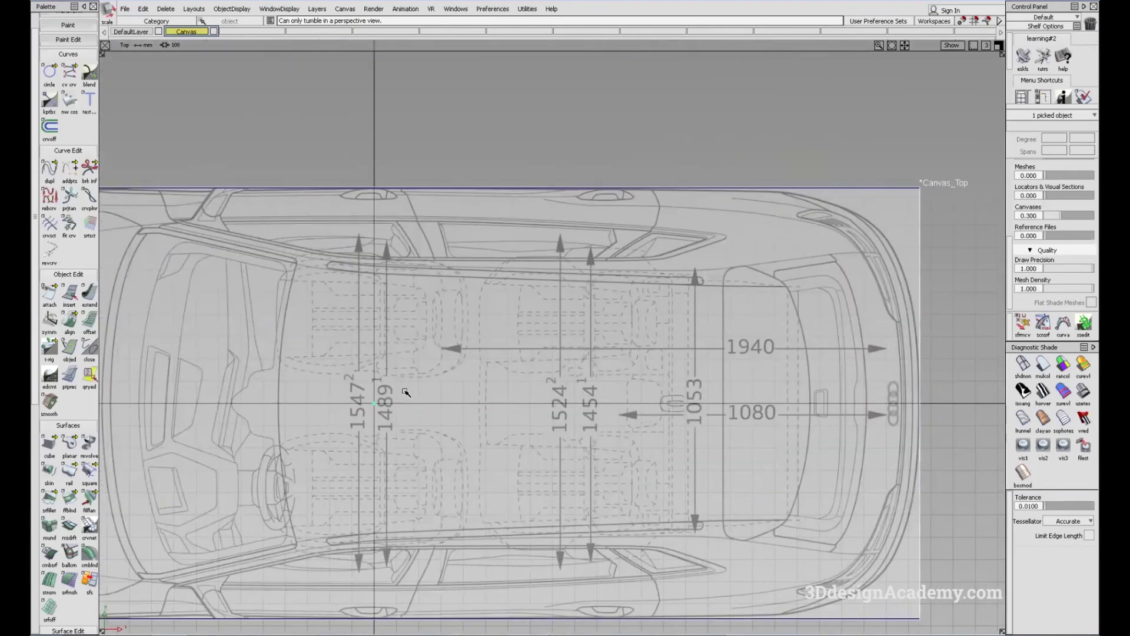
{"action": "middle_click_drag", "start_coordinate": [505, 459], "coordinate": [616, 394], "text": "alt+shift"}
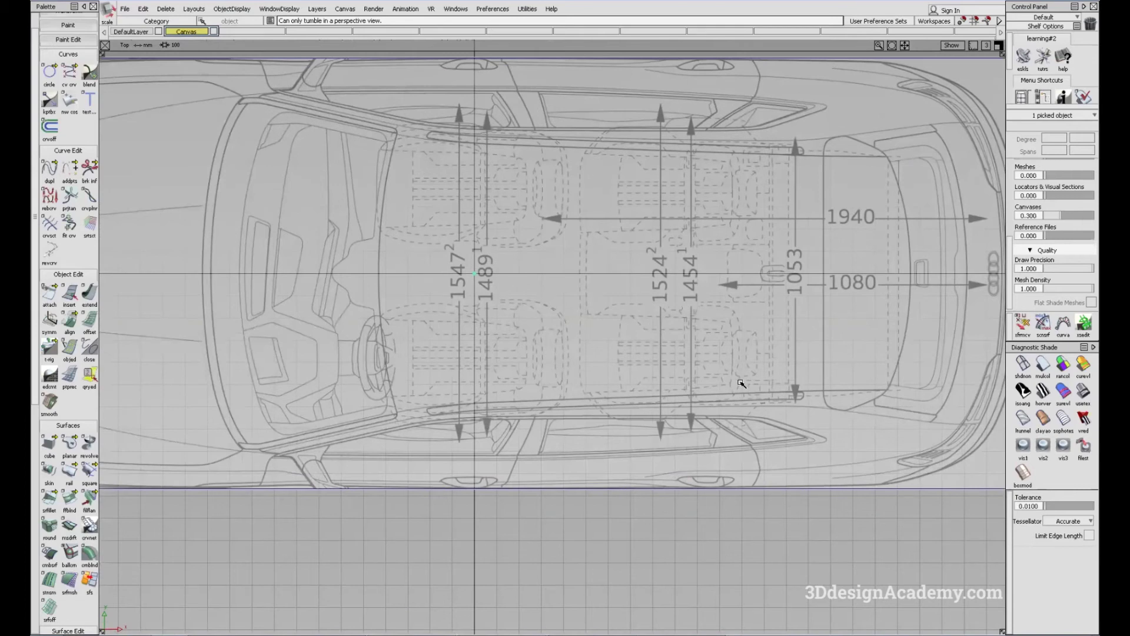
{"action": "middle_click_drag", "start_coordinate": [629, 379], "coordinate": [593, 408], "text": "alt+shift"}
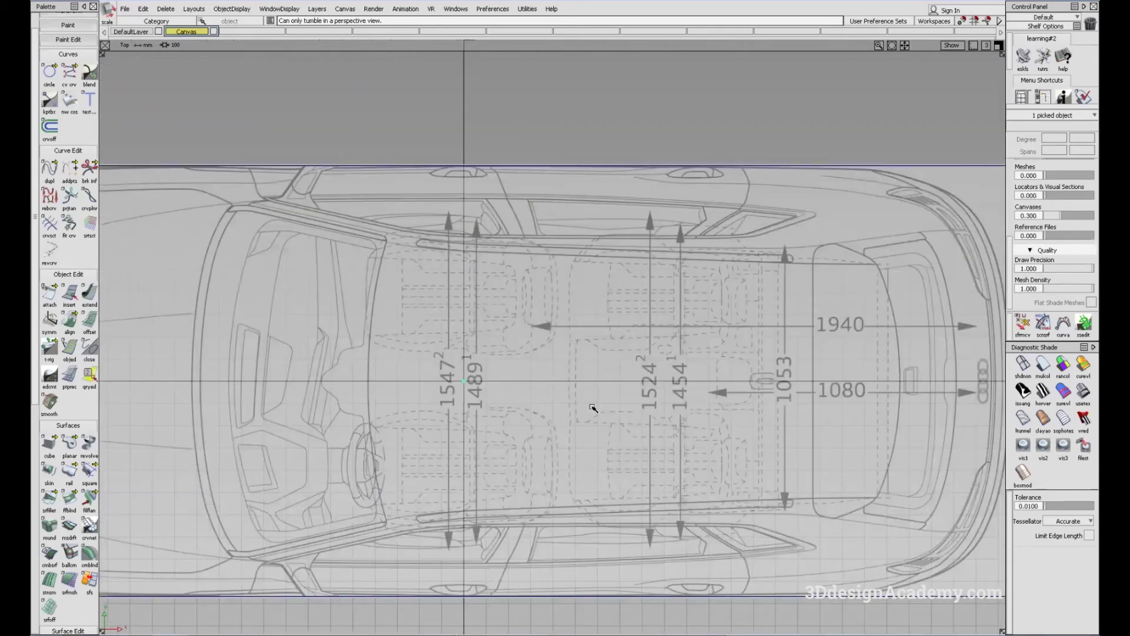
{"action": "right_click_drag", "start_coordinate": [702, 289], "coordinate": [626, 368], "text": "alt+shift"}
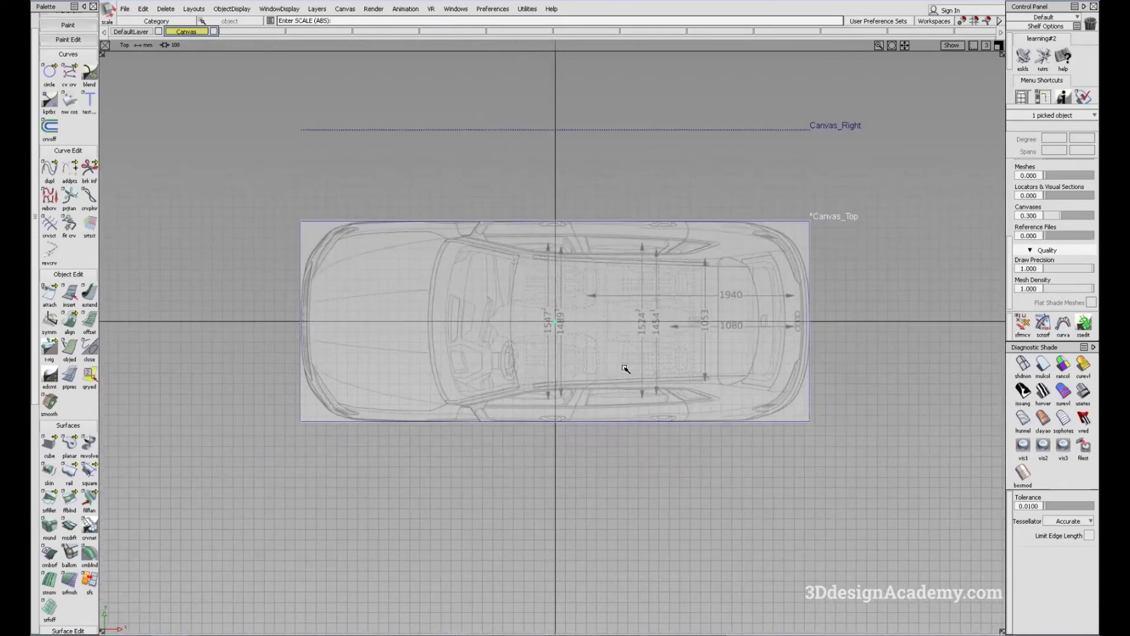
- Assign the top-view image to the Canvas layer in the perspective view and deselect everything
{"action": "key", "text": "F8"}
{"action": "left_click_drag", "start_coordinate": [645, 370], "coordinate": [612, 336], "text": "alt+shift"}
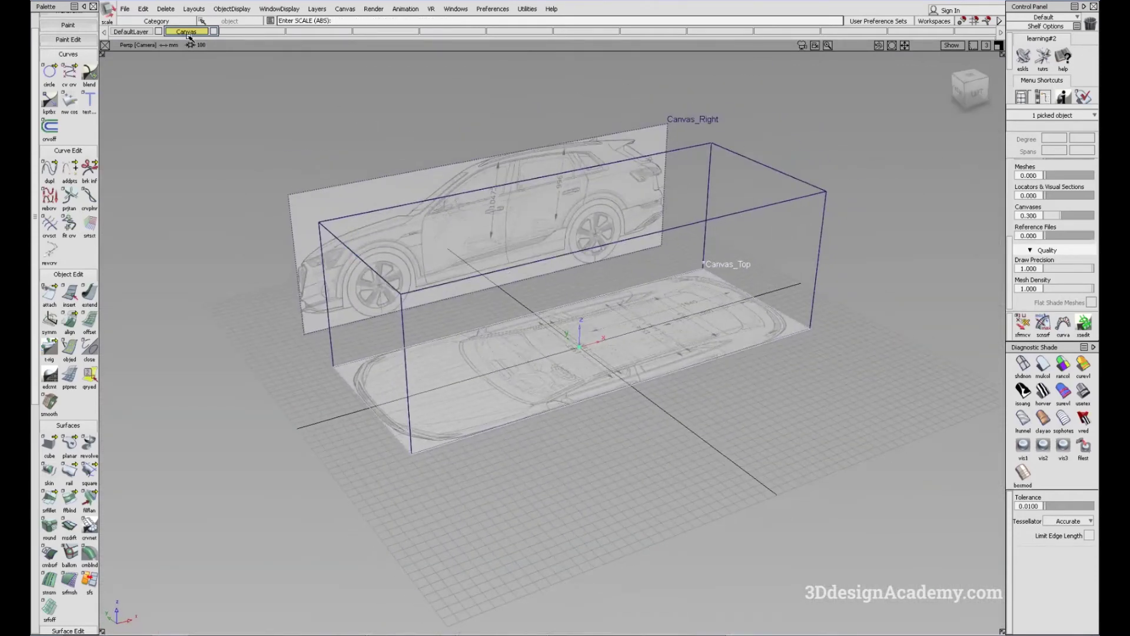
{"action": "left_click", "coordinate": [191, 34]}
{"action": "left_click", "coordinate": [196, 41]}
{"action": "left_click_drag", "start_coordinate": [330, 200], "coordinate": [392, 270], "text": "alt+shift"}
{"action": "left_click_drag", "start_coordinate": [537, 422], "coordinate": [505, 321], "text": "ctrl+shift"}
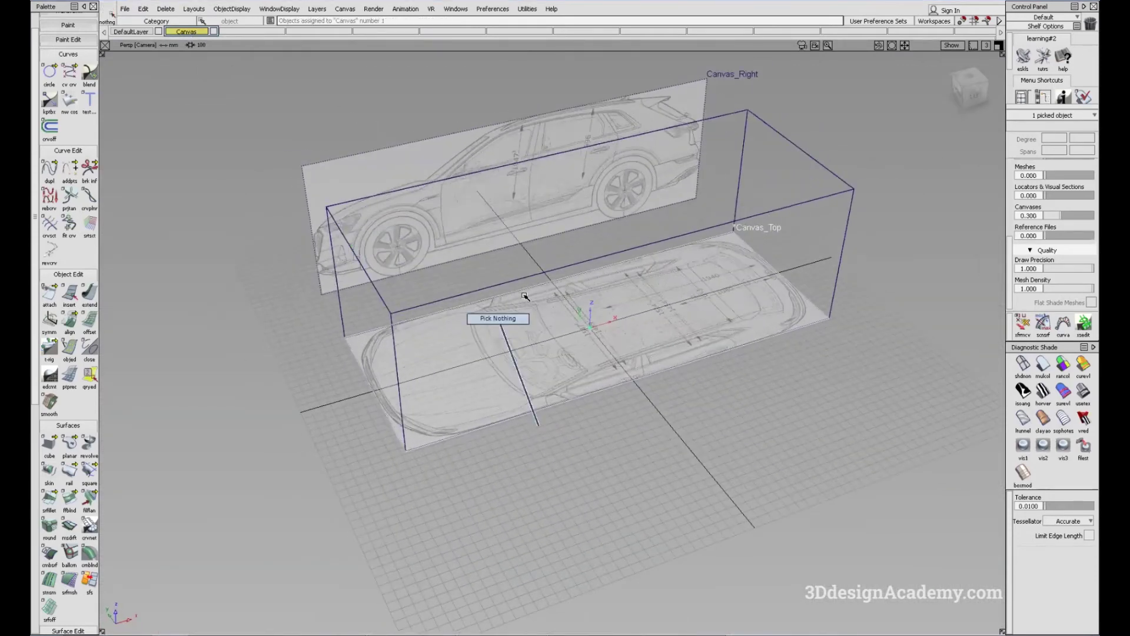
{"action": "left_click_drag", "start_coordinate": [477, 236], "coordinate": [505, 294], "text": "alt+shift"}
- Import the Front image as a canvas in the back view
{"action": "key", "text": "F7"}
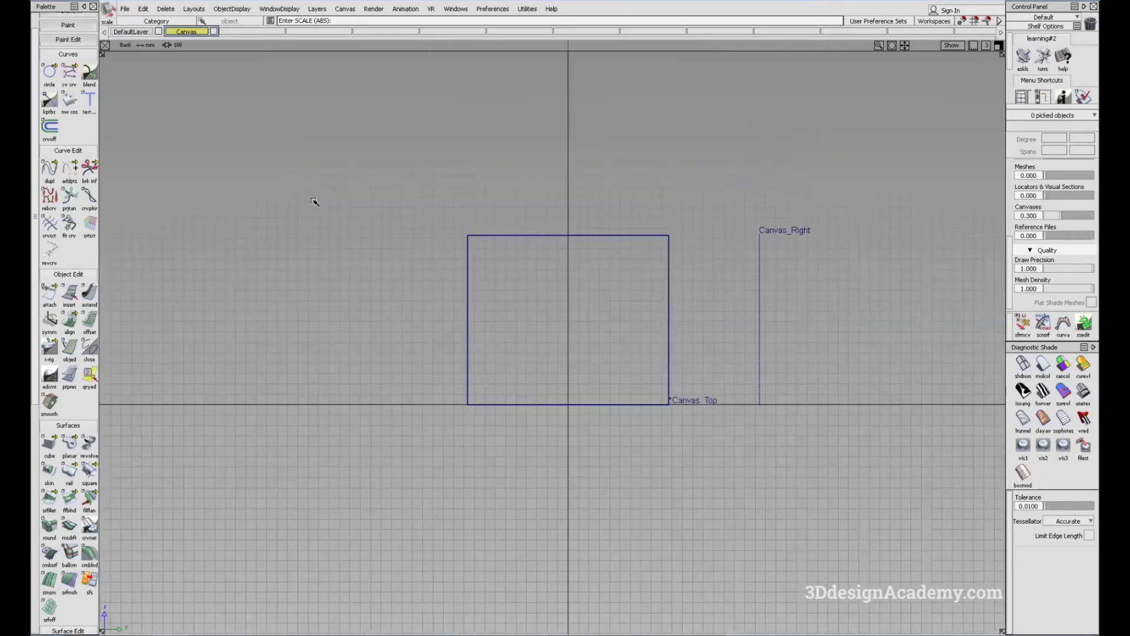
{"action": "middle_click_drag", "start_coordinate": [663, 341], "coordinate": [562, 376], "text": "alt+shift"}
{"action": "right_click_drag", "start_coordinate": [561, 377], "coordinate": [654, 353], "text": "alt+shift"}
{"action": "middle_click_drag", "start_coordinate": [542, 362], "coordinate": [578, 368], "text": "alt+shift"}
{"action": "left_click", "coordinate": [128, 10]}
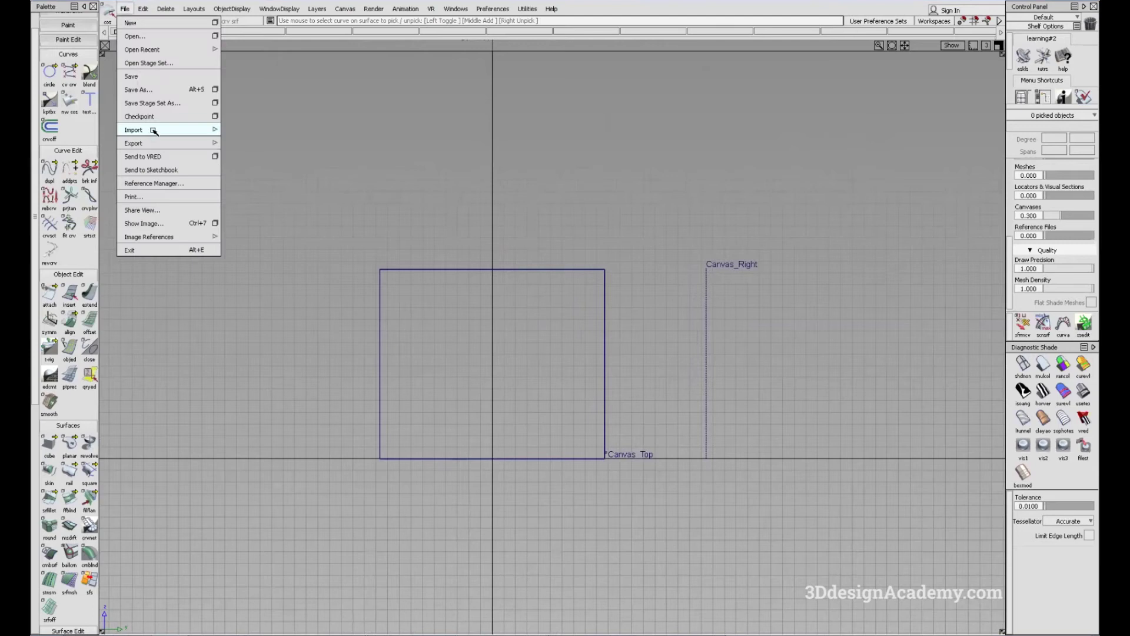
{"action": "mouse_move", "coordinate": [152, 131]}
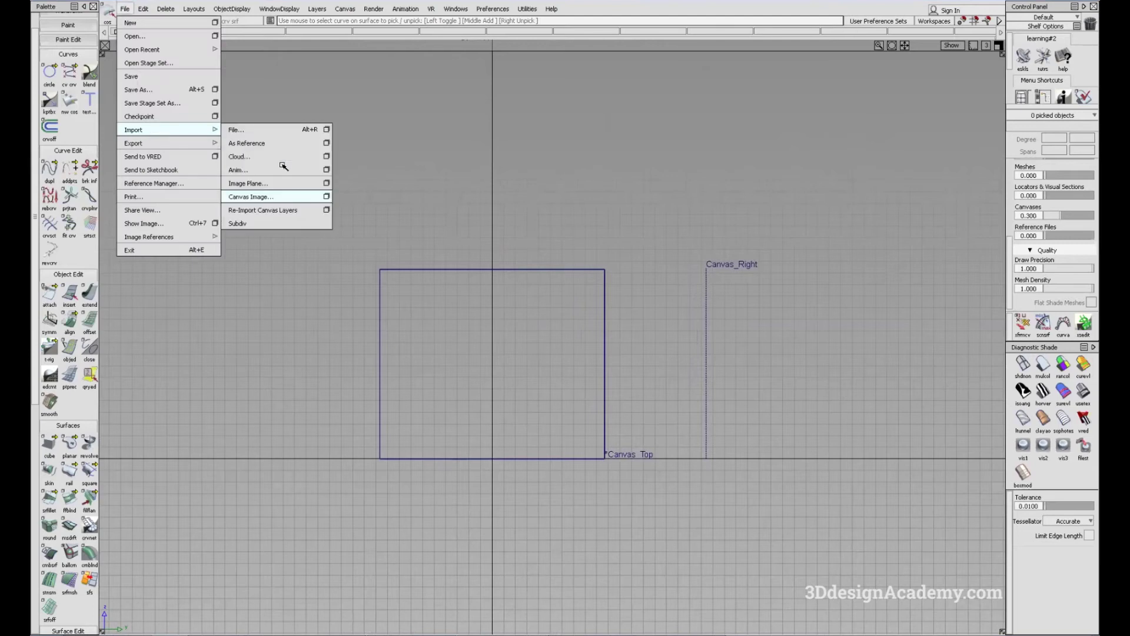
{"action": "left_click", "coordinate": [308, 201]}
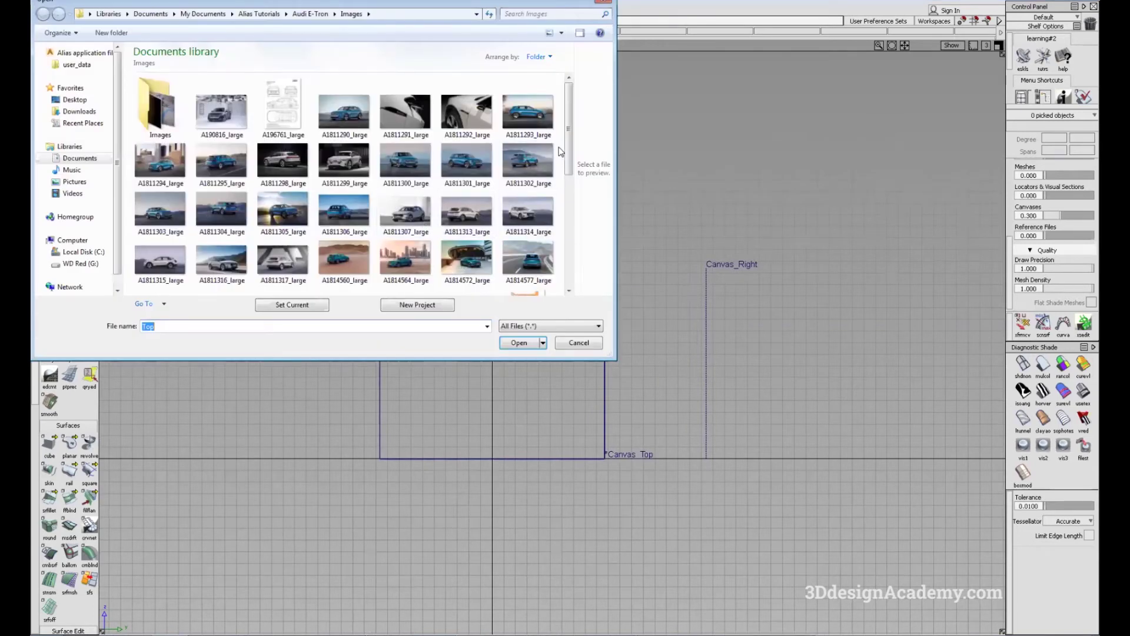
{"action": "left_click_drag", "start_coordinate": [568, 134], "coordinate": [599, 251]}
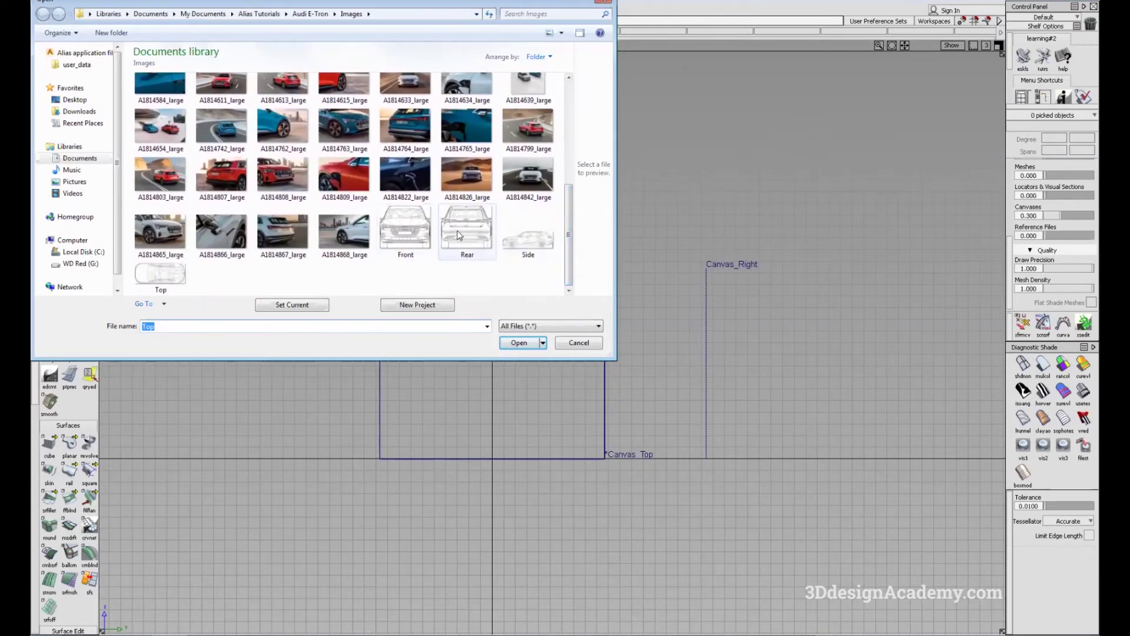
{"action": "double_click", "coordinate": [408, 232]}
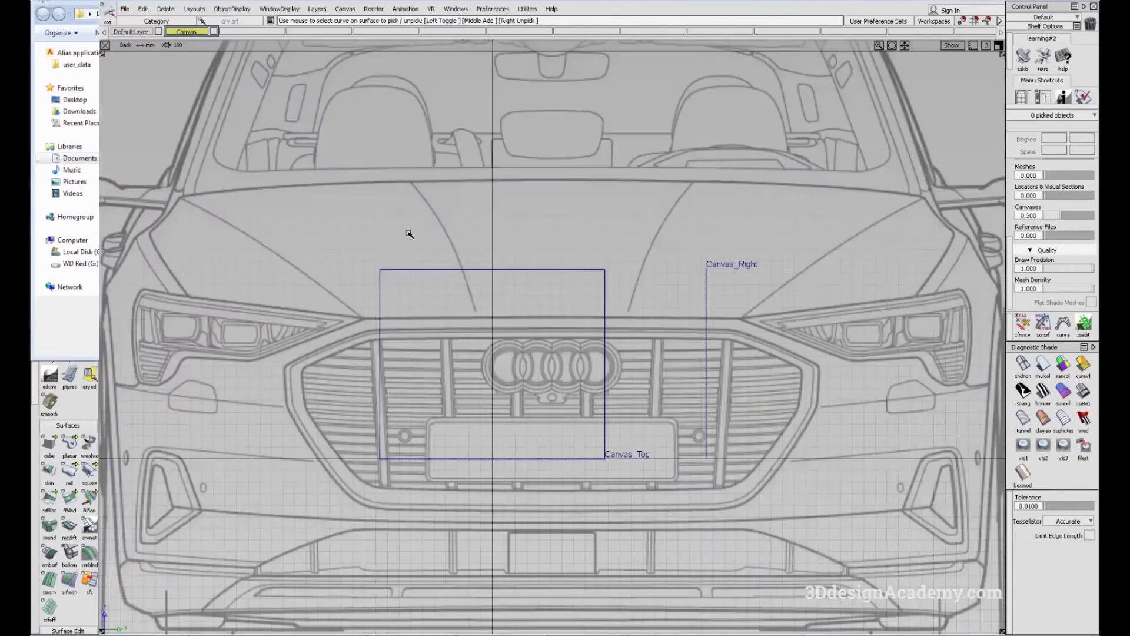
- Pick the front-view image and snap its centre onto the vertical centre axis
{"action": "middle_click_drag", "start_coordinate": [655, 352], "coordinate": [639, 303], "text": "alt+shift"}
{"action": "right_click_drag", "start_coordinate": [638, 302], "coordinate": [636, 305], "text": "alt+shift"}
{"action": "middle_click_drag", "start_coordinate": [636, 305], "coordinate": [627, 349], "text": "alt+shift"}
{"action": "left_click_drag", "start_coordinate": [651, 400], "coordinate": [616, 291], "text": "ctrl+shift"}
{"action": "left_click", "coordinate": [1027, 367]}
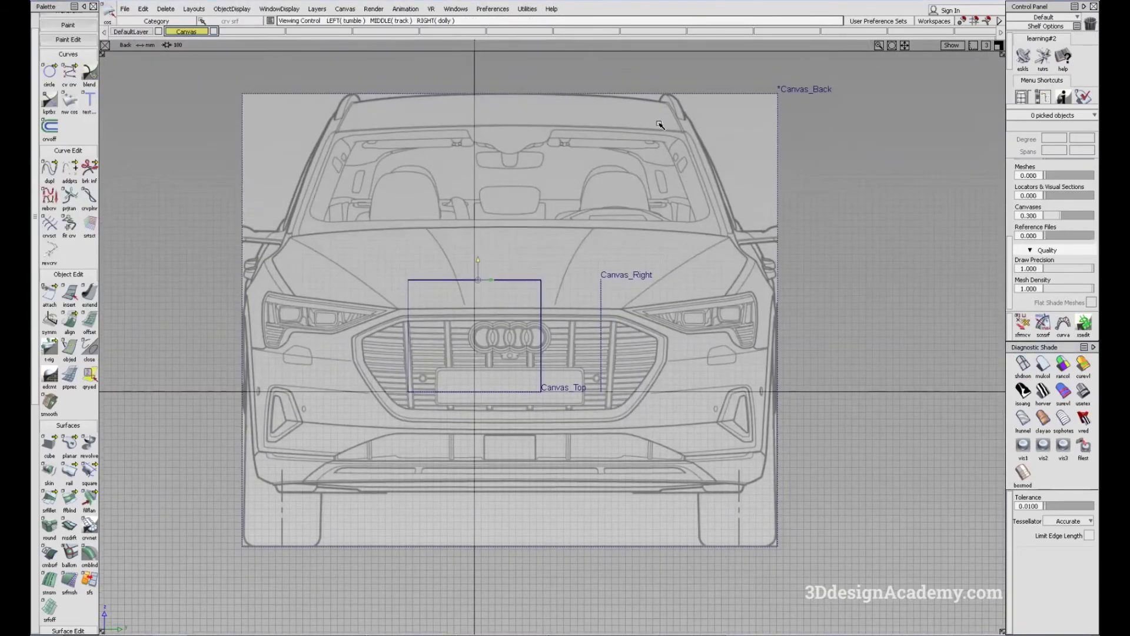
{"action": "left_click", "coordinate": [653, 99]}
{"action": "middle_click_drag", "start_coordinate": [566, 320], "coordinate": [487, 321], "text": "ctrl+shift"}
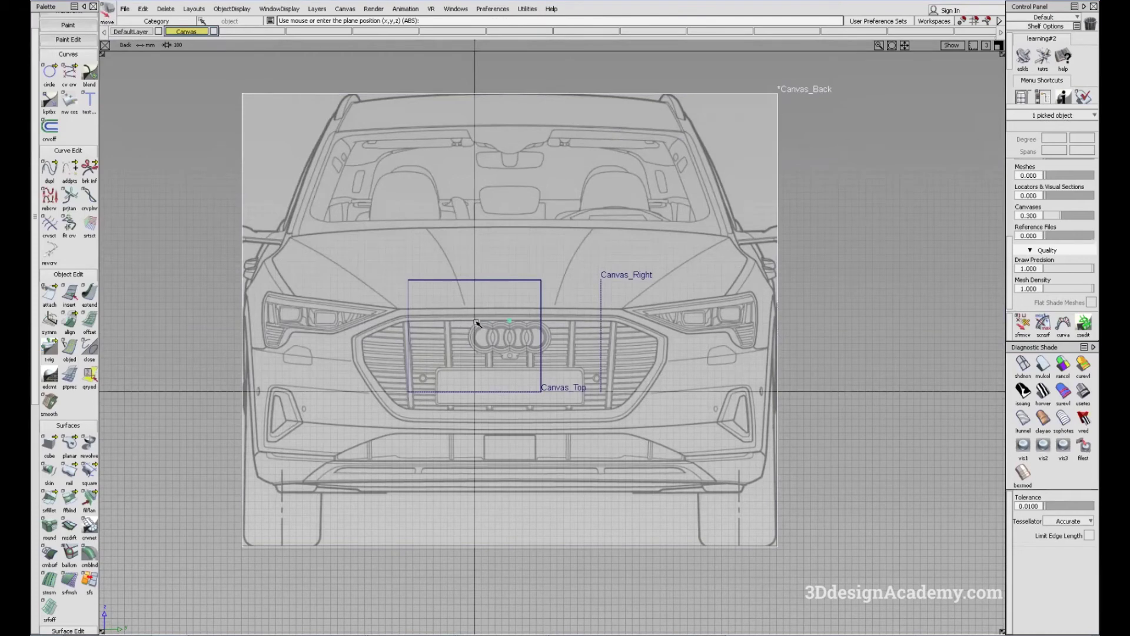
{"action": "middle_click", "coordinate": [475, 322], "text": "alt"}
{"action": "right_click_drag", "start_coordinate": [486, 343], "coordinate": [541, 334], "text": "alt+shift"}
{"action": "mouse_move", "coordinate": [530, 334]}
{"action": "middle_mouse_down", "text": "alt+shift"}
{"action": "mouse_move", "coordinate": [512, 291]}
{"action": "mouse_move", "coordinate": [509, 331]}
{"action": "middle_mouse_up", "text": "alt+shift"}
{"action": "right_click", "coordinate": [506, 332], "text": "alt"}
- Scale the front-view image down until its width matches the box's width
{"action": "right_click_drag", "start_coordinate": [511, 333], "coordinate": [515, 225]}
{"action": "middle_click_drag", "start_coordinate": [547, 234], "coordinate": [520, 304], "text": "alt+shift"}
{"action": "middle_click_drag", "start_coordinate": [606, 293], "coordinate": [810, 248], "text": "ctrl+shift"}
{"action": "right_click_drag", "start_coordinate": [730, 242], "coordinate": [580, 195], "text": "alt+shift"}
{"action": "mouse_move", "coordinate": [578, 193]}
{"action": "middle_mouse_down", "text": "alt+shift"}
{"action": "mouse_move", "coordinate": [544, 130]}
{"action": "mouse_move", "coordinate": [566, 153]}
{"action": "mouse_move", "coordinate": [551, 200]}
{"action": "middle_mouse_up", "text": "alt+shift"}
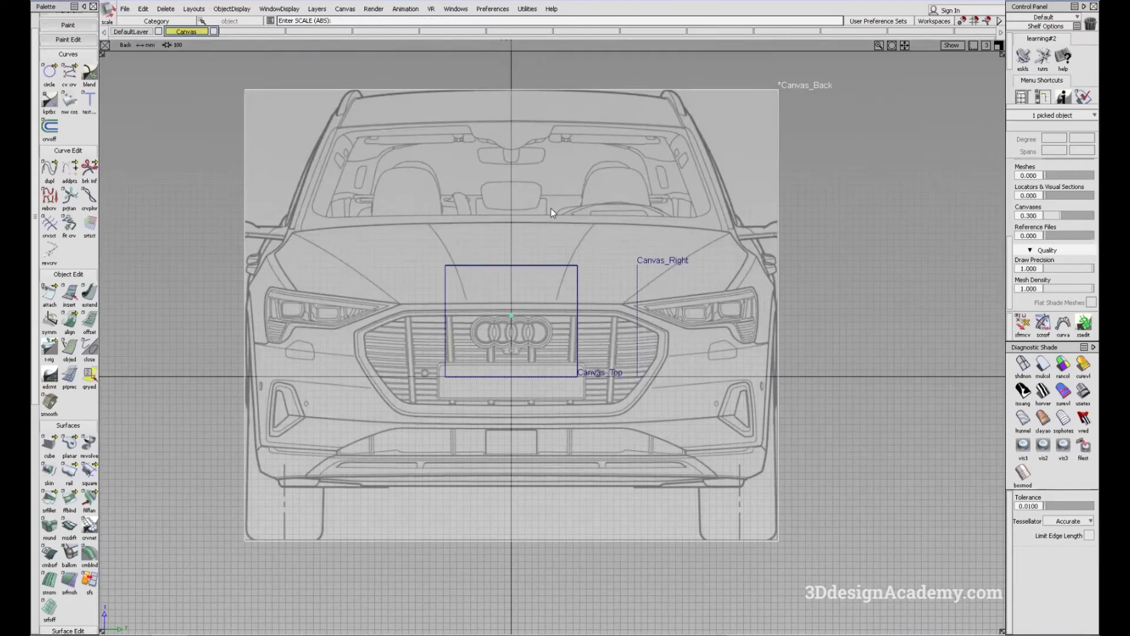
{"action": "middle_click_drag", "start_coordinate": [552, 212], "coordinate": [550, 269], "text": "alt+shift"}
{"action": "left_click_drag", "start_coordinate": [183, 358], "coordinate": [683, 318]}
{"action": "right_click_drag", "start_coordinate": [459, 390], "coordinate": [589, 389], "text": "alt+shift"}
{"action": "left_click_drag", "start_coordinate": [574, 412], "coordinate": [492, 424]}
{"action": "left_click_drag", "start_coordinate": [818, 356], "coordinate": [563, 417]}
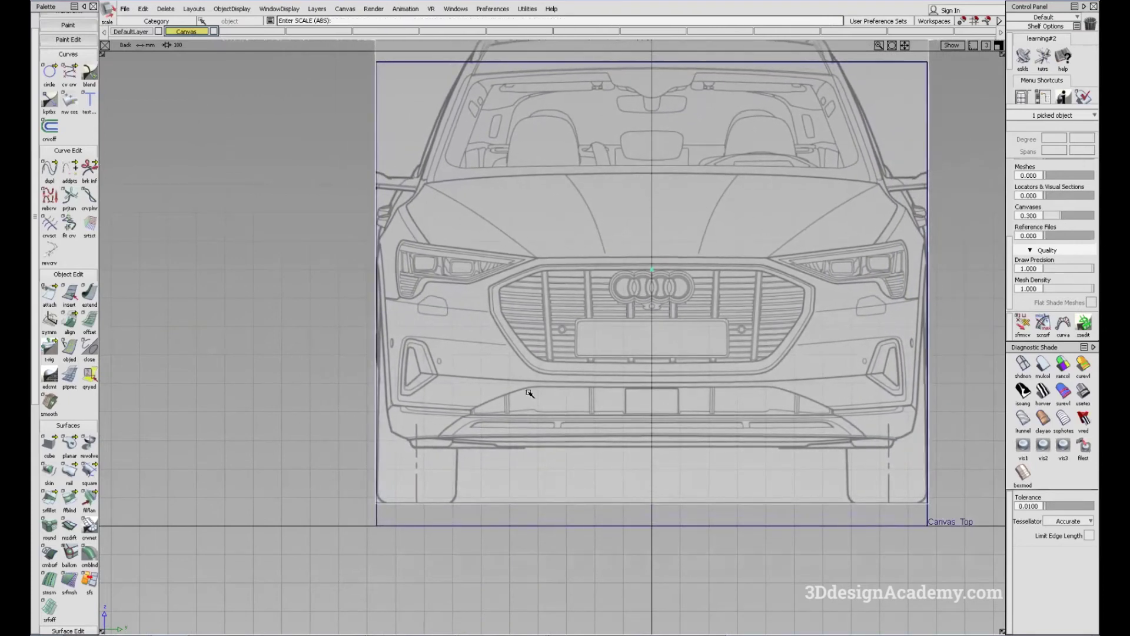
{"action": "middle_click_drag", "start_coordinate": [752, 361], "coordinate": [579, 381], "text": "alt+shift"}
{"action": "left_click", "coordinate": [746, 353], "text": "alt+shift"}
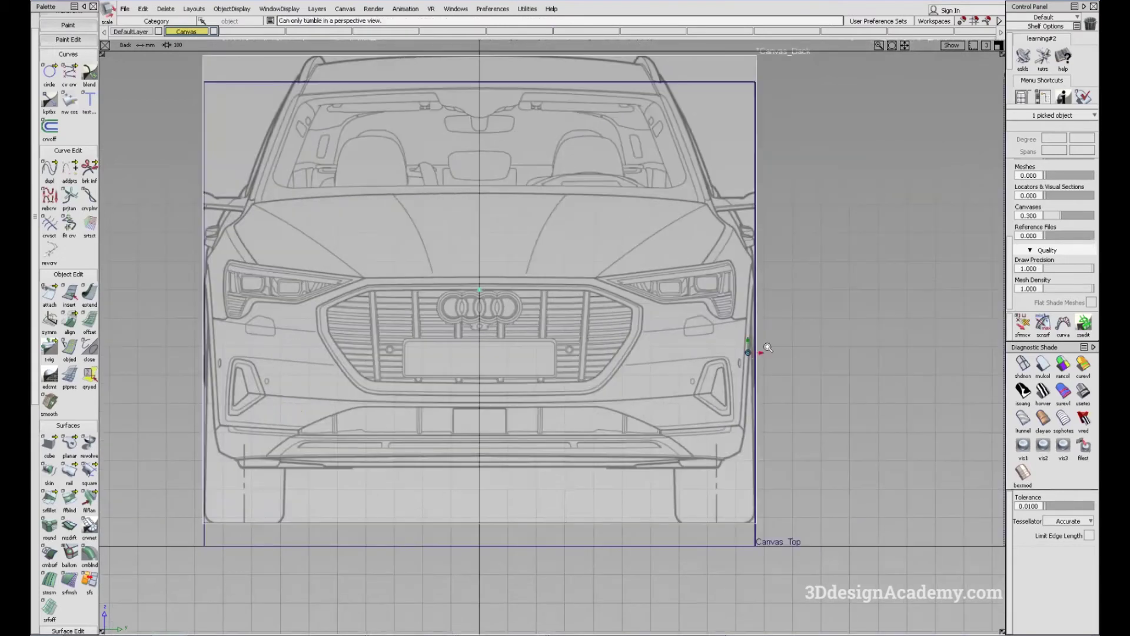
{"action": "right_click_drag", "start_coordinate": [746, 352], "coordinate": [639, 347], "text": "alt+shift"}
{"action": "left_click_drag", "start_coordinate": [640, 347], "coordinate": [629, 368]}
- Lower the front-view image about 78 mm along Z to set the tyres on the ground line, and compare its roof and side with the box
{"action": "middle_click_drag", "start_coordinate": [442, 389], "coordinate": [515, 260], "text": "alt+shift"}
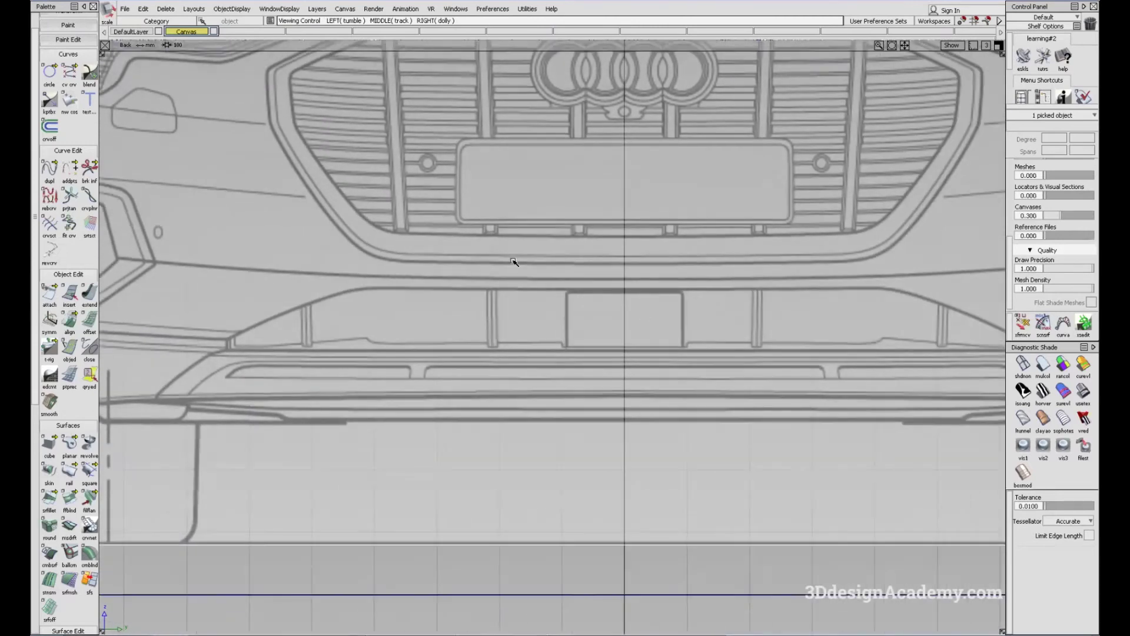
{"action": "middle_click_drag", "start_coordinate": [714, 377], "coordinate": [646, 290], "text": "alt+shift"}
{"action": "right_click_drag", "start_coordinate": [646, 290], "coordinate": [578, 399], "text": "alt+shift"}
{"action": "middle_click_drag", "start_coordinate": [634, 447], "coordinate": [646, 370], "text": "ctrl+shift"}
{"action": "key", "text": "m"}
{"action": "right_click_drag", "start_coordinate": [645, 369], "coordinate": [655, 400]}
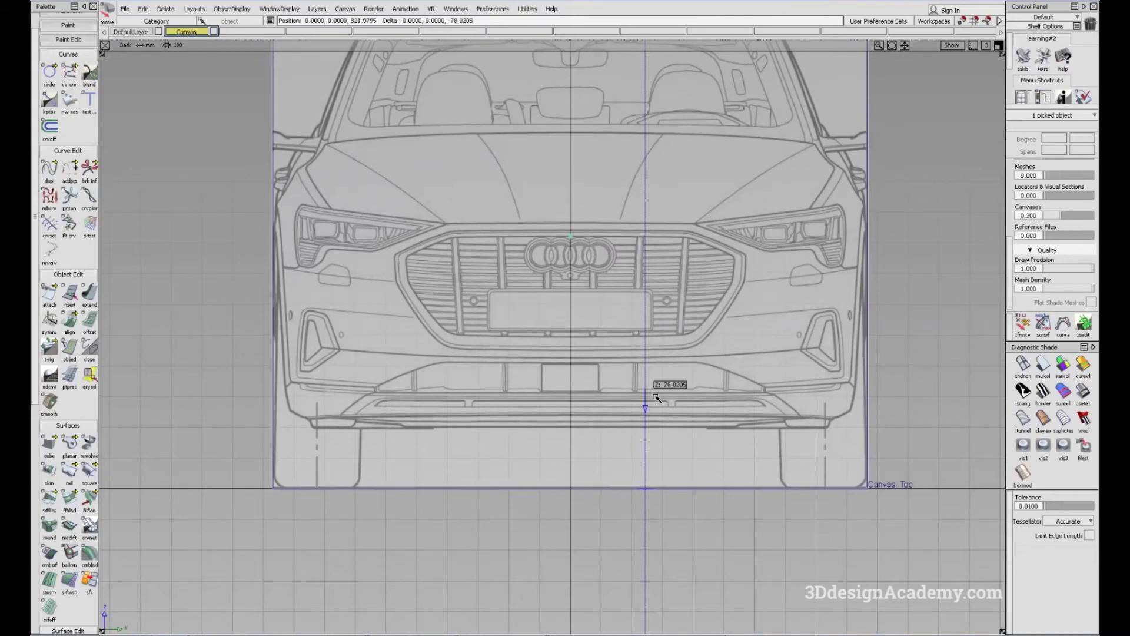
{"action": "middle_click_drag", "start_coordinate": [616, 391], "coordinate": [597, 543], "text": "alt+shift"}
{"action": "left_click", "coordinate": [568, 147], "text": "alt+shift"}
{"action": "right_click_drag", "start_coordinate": [606, 148], "coordinate": [644, 152], "text": "alt+shift"}
{"action": "right_click_drag", "start_coordinate": [615, 275], "coordinate": [571, 258], "text": "alt+shift"}
{"action": "middle_click_drag", "start_coordinate": [571, 258], "coordinate": [713, 208], "text": "alt+shift"}
{"action": "middle_click_drag", "start_coordinate": [681, 300], "coordinate": [699, 255], "text": "alt+shift"}
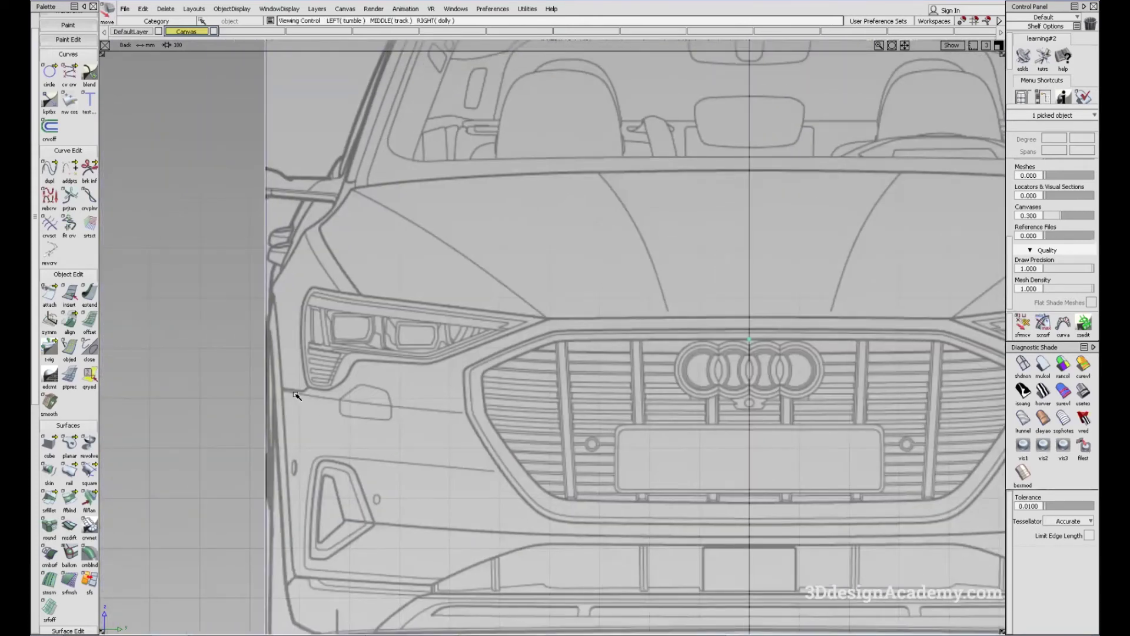
- Fine-tune the front-view image's scale and position against the side edges of the box
{"action": "left_click_drag", "start_coordinate": [432, 409], "coordinate": [484, 399], "text": "ctrl+shift"}
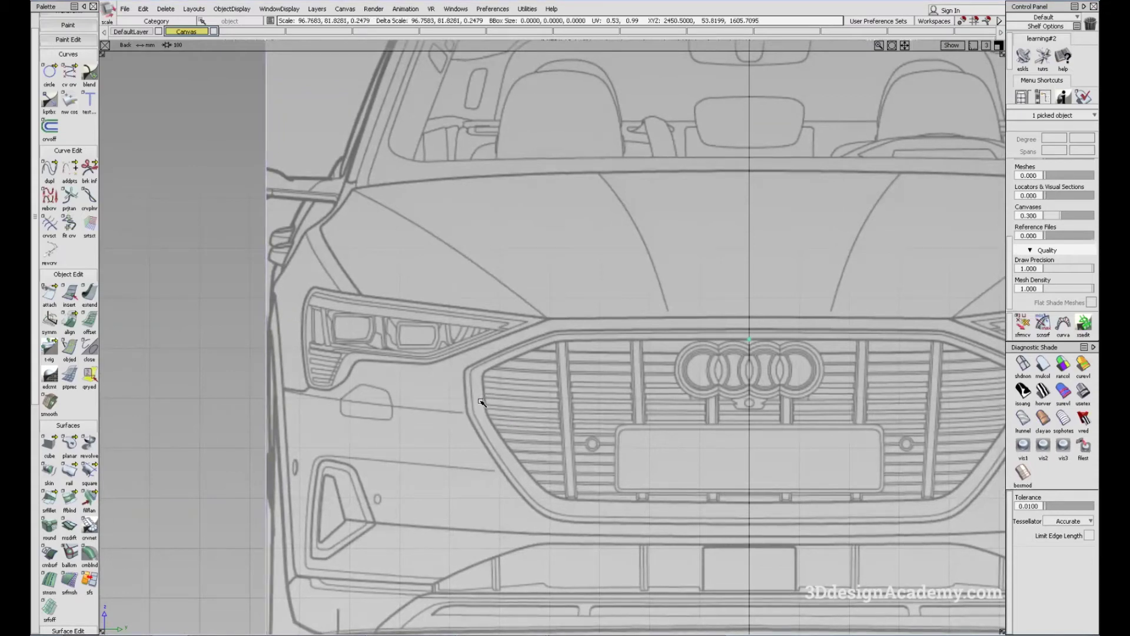
{"action": "middle_click_drag", "start_coordinate": [704, 332], "coordinate": [550, 332], "text": "alt+shift"}
{"action": "right_click_drag", "start_coordinate": [551, 331], "coordinate": [507, 342], "text": "alt+shift"}
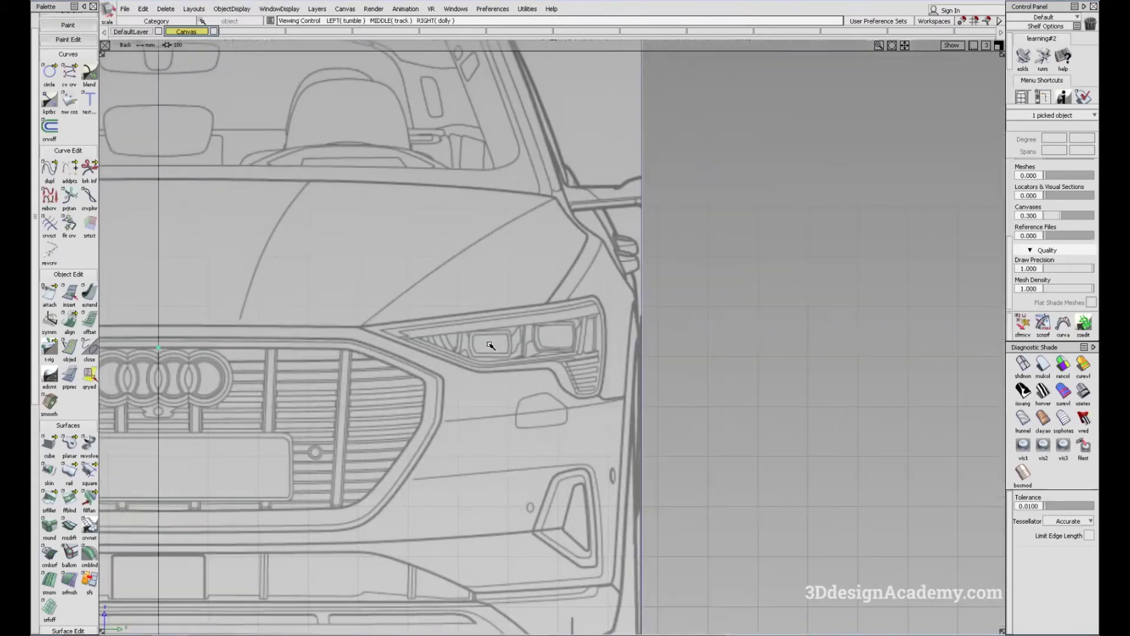
{"action": "middle_click_drag", "start_coordinate": [491, 346], "coordinate": [546, 255], "text": "alt+shift"}
{"action": "middle_click_drag", "start_coordinate": [445, 396], "coordinate": [549, 371], "text": "alt+shift"}
{"action": "right_click_drag", "start_coordinate": [548, 332], "coordinate": [549, 333]}
{"action": "left_click_drag", "start_coordinate": [548, 333], "coordinate": [550, 328]}
{"action": "middle_click_drag", "start_coordinate": [550, 328], "coordinate": [551, 289], "text": "alt+shift"}
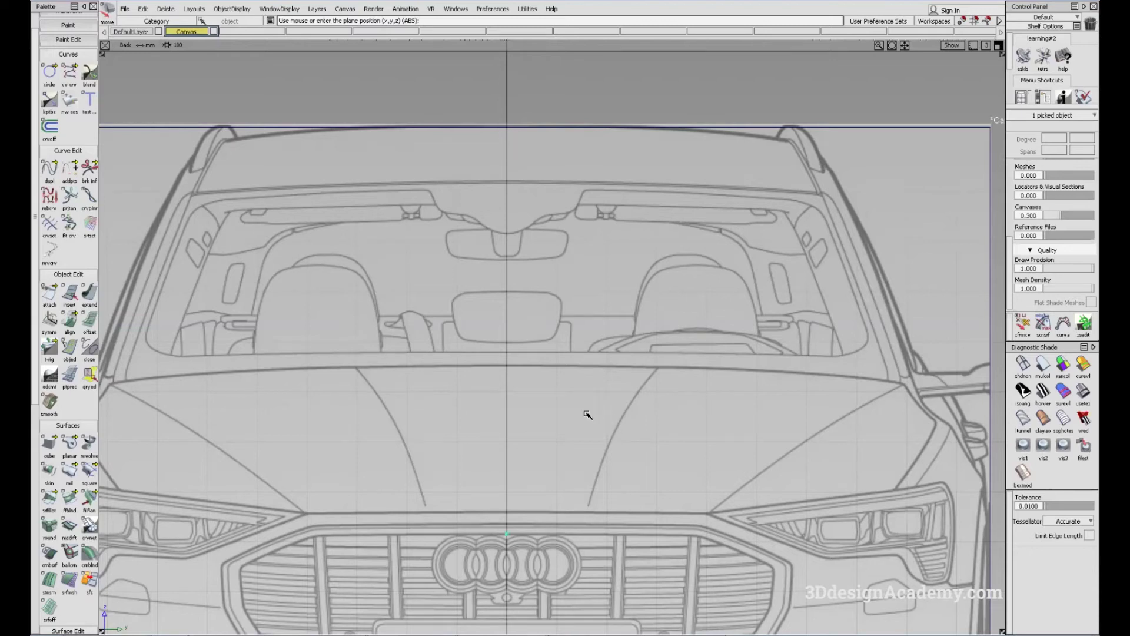
- Examine how the front-view image's roof, sides and tyres line up with the box outline
{"action": "middle_click_drag", "start_coordinate": [587, 415], "coordinate": [733, 349], "text": "alt+shift"}
{"action": "middle_click_drag", "start_coordinate": [677, 445], "coordinate": [630, 238], "text": "alt+shift"}
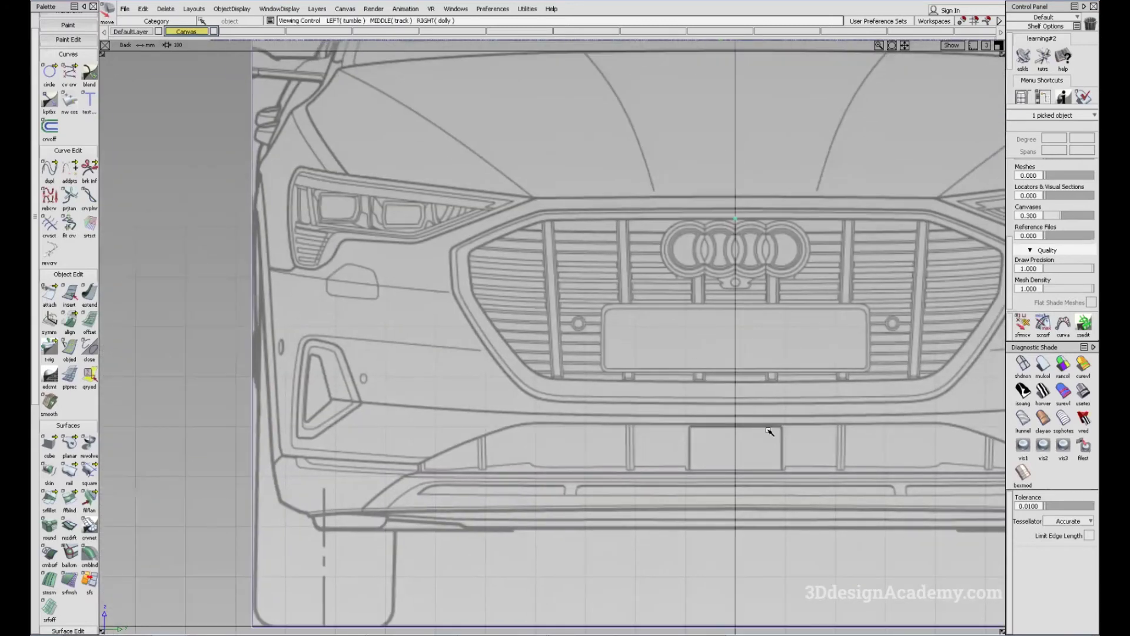
{"action": "middle_click_drag", "start_coordinate": [792, 451], "coordinate": [575, 348], "text": "alt+shift"}
{"action": "middle_click_drag", "start_coordinate": [651, 299], "coordinate": [536, 338], "text": "alt+shift"}
{"action": "middle_click_drag", "start_coordinate": [552, 236], "coordinate": [521, 106], "text": "alt+shift"}
{"action": "middle_click_drag", "start_coordinate": [580, 427], "coordinate": [563, 321], "text": "alt+shift"}
{"action": "left_click", "coordinate": [576, 334]}
{"action": "middle_click_drag", "start_coordinate": [576, 333], "coordinate": [610, 334], "text": "alt+shift"}
{"action": "right_click_drag", "start_coordinate": [606, 332], "coordinate": [501, 357], "text": "alt+shift"}
{"action": "mouse_move", "coordinate": [501, 357]}
{"action": "middle_mouse_down", "text": "alt+shift"}
{"action": "mouse_move", "coordinate": [777, 317]}
{"action": "mouse_move", "coordinate": [544, 365]}
{"action": "middle_mouse_up", "text": "alt+shift"}
- Create a new layer and name it Front
{"action": "left_click_drag", "start_coordinate": [693, 104], "coordinate": [676, 277], "text": "ctrl+shift"}
{"action": "left_click", "coordinate": [677, 277]}
{"action": "left_click", "coordinate": [317, 9]}
{"action": "left_click", "coordinate": [281, 37]}
{"action": "left_click_drag", "start_coordinate": [258, 31], "coordinate": [252, 33]}
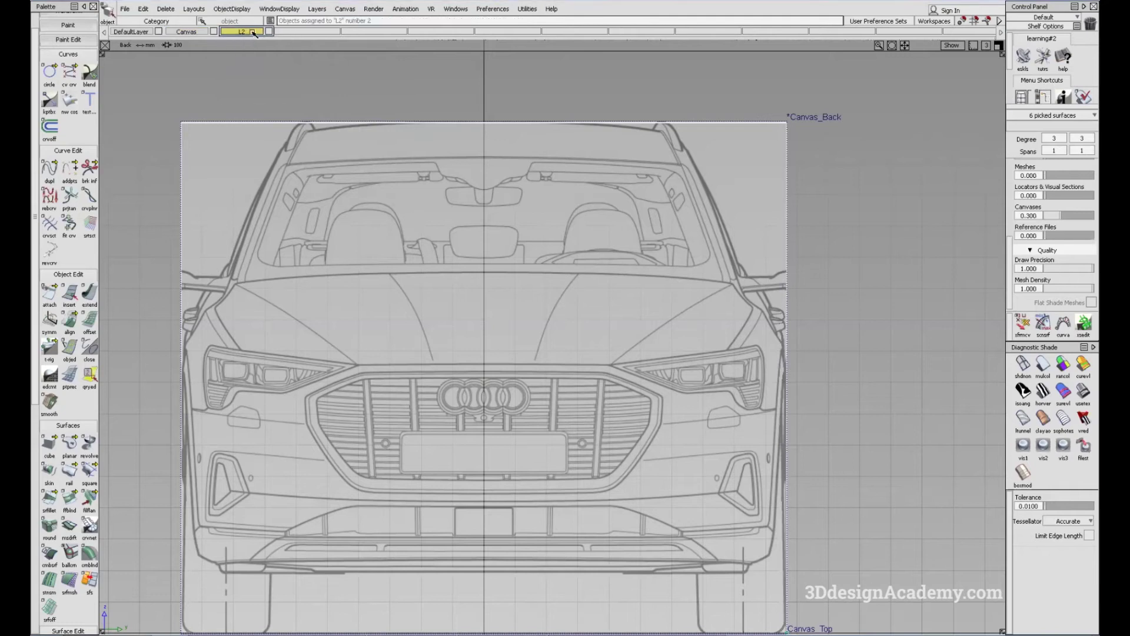
{"action": "type", "text": "Front"}
{"action": "key", "text": "Return"}
{"action": "left_click", "coordinate": [259, 33]}
{"action": "left_click", "coordinate": [556, 94]}
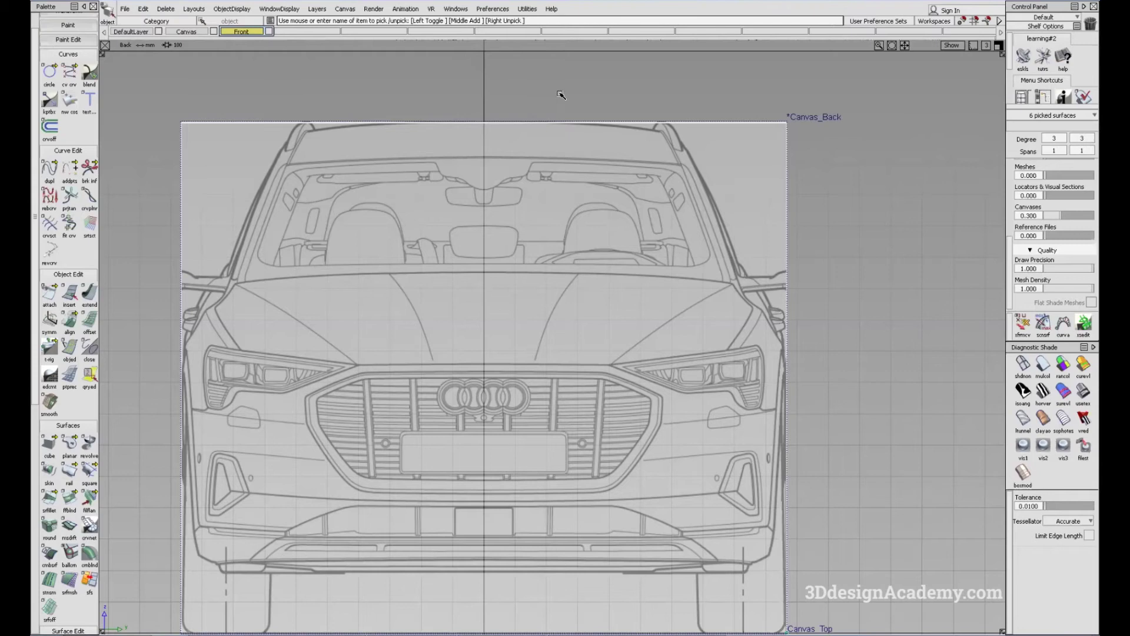
- Switch to the perspective view and pick the front-view canvas at the rear end of the box
{"action": "key", "text": "F5"}
{"action": "key", "text": "F8"}
{"action": "mouse_move", "coordinate": [595, 336]}
{"action": "left_mouse_down", "text": "alt+shift"}
{"action": "mouse_move", "coordinate": [639, 245]}
{"action": "mouse_move", "coordinate": [709, 231]}
{"action": "mouse_move", "coordinate": [708, 263]}
{"action": "left_mouse_up", "text": "alt+shift"}
{"action": "left_click", "coordinate": [711, 218]}
{"action": "left_click", "coordinate": [712, 219]}
{"action": "left_click", "coordinate": [724, 197]}
{"action": "left_click", "coordinate": [714, 223]}
{"action": "left_click_drag", "start_coordinate": [714, 228], "coordinate": [711, 603], "text": "alt+shift"}
{"action": "middle_click_drag", "start_coordinate": [708, 598], "coordinate": [696, 484], "text": "ctrl+shift"}
{"action": "mouse_move", "coordinate": [671, 519]}
{"action": "left_mouse_down"}
{"action": "mouse_move", "coordinate": [812, 456]}
{"action": "mouse_move", "coordinate": [969, 410]}
{"action": "mouse_move", "coordinate": [991, 392]}
{"action": "mouse_move", "coordinate": [570, 498]}
{"action": "mouse_move", "coordinate": [649, 465]}
{"action": "mouse_move", "coordinate": [712, 459]}
{"action": "mouse_move", "coordinate": [630, 495]}
{"action": "mouse_move", "coordinate": [693, 478]}
{"action": "left_mouse_up"}
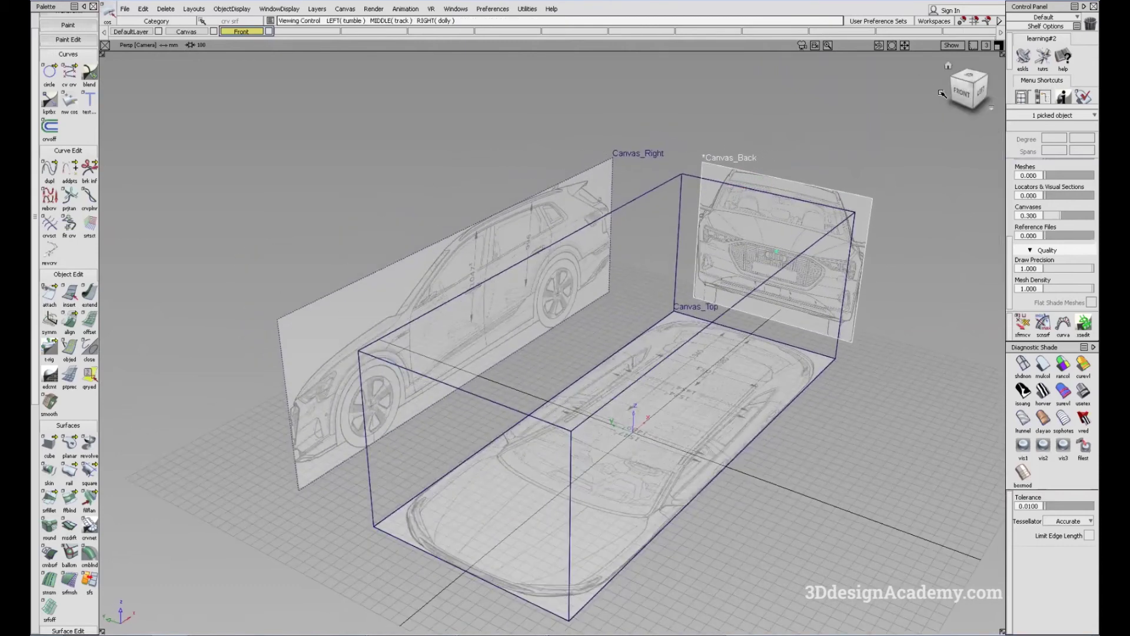
- Assign the picked front-view canvas to the Front layer
{"action": "left_click", "coordinate": [965, 93]}
{"action": "left_click_drag", "start_coordinate": [610, 301], "coordinate": [566, 313], "text": "alt+shift"}
{"action": "left_click_drag", "start_coordinate": [675, 256], "coordinate": [642, 275], "text": "alt+shift"}
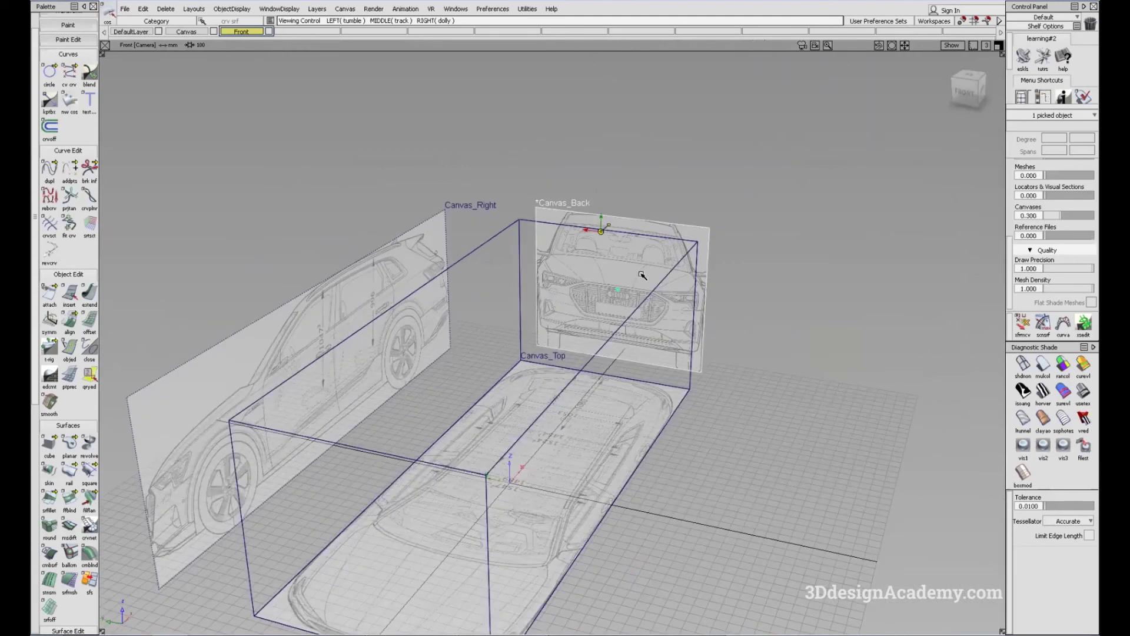
{"action": "middle_click_drag", "start_coordinate": [679, 295], "coordinate": [718, 244], "text": "alt+shift"}
{"action": "left_click_drag", "start_coordinate": [718, 244], "coordinate": [519, 402], "text": "alt+shift"}
{"action": "left_click_drag", "start_coordinate": [670, 326], "coordinate": [815, 144], "text": "alt+shift"}
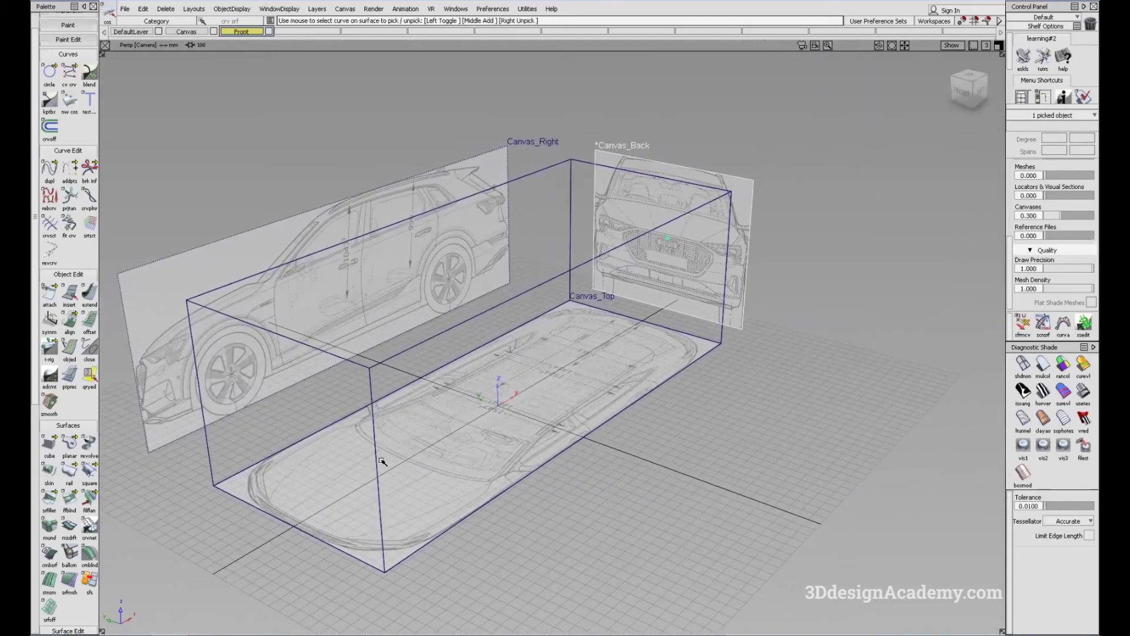
{"action": "left_click_drag", "start_coordinate": [607, 340], "coordinate": [750, 240], "text": "alt+shift"}
{"action": "left_click", "coordinate": [754, 179]}
{"action": "left_click", "coordinate": [244, 32]}
{"action": "left_click", "coordinate": [241, 41]}
- Set the Front layer's state to Reference
{"action": "right_click", "coordinate": [257, 33]}
{"action": "mouse_move", "coordinate": [260, 94]}
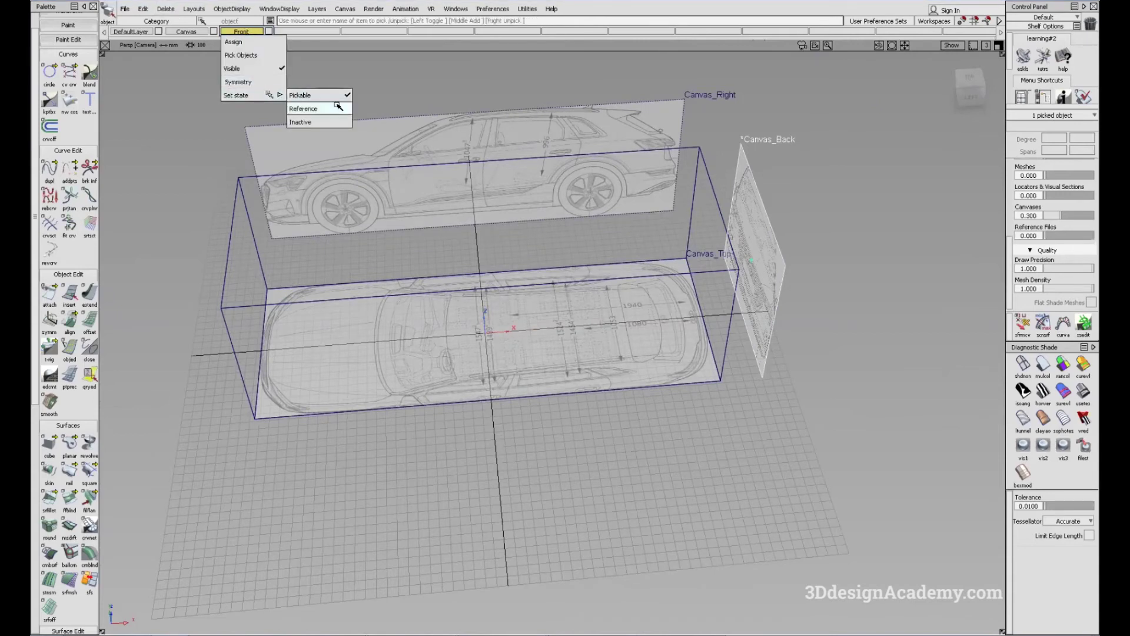
{"action": "left_click", "coordinate": [303, 109]}
{"action": "left_click_drag", "start_coordinate": [471, 277], "coordinate": [824, 287], "text": "alt+shift"}
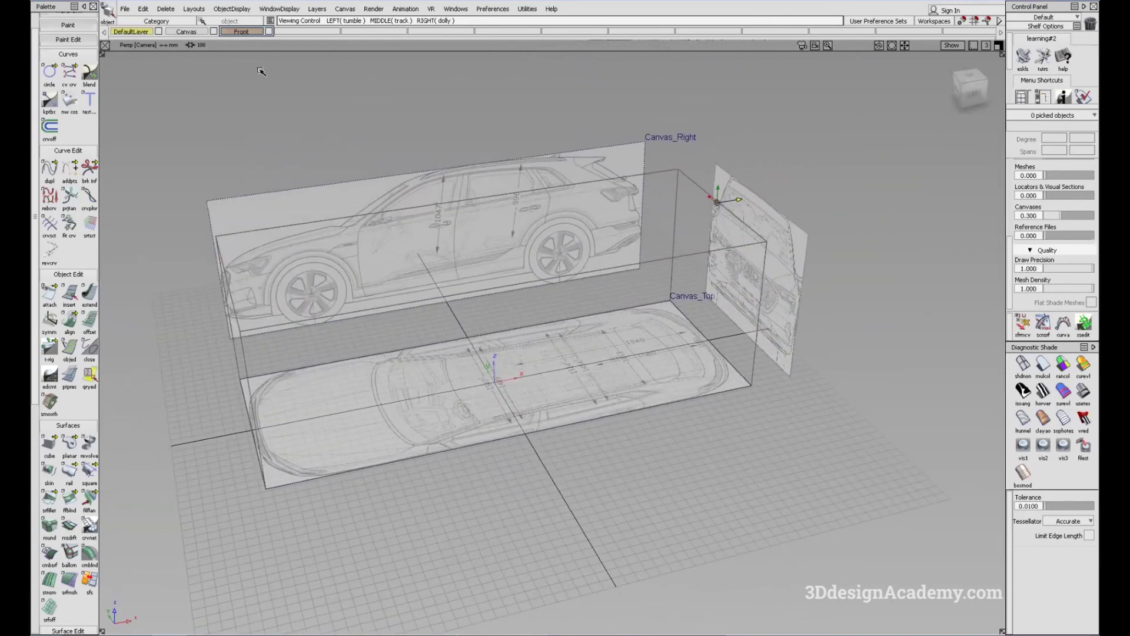
- Hide the Front layer and create another new layer
{"action": "left_click", "coordinate": [270, 31]}
{"action": "left_click", "coordinate": [317, 8]}
{"action": "left_click", "coordinate": [328, 25]}
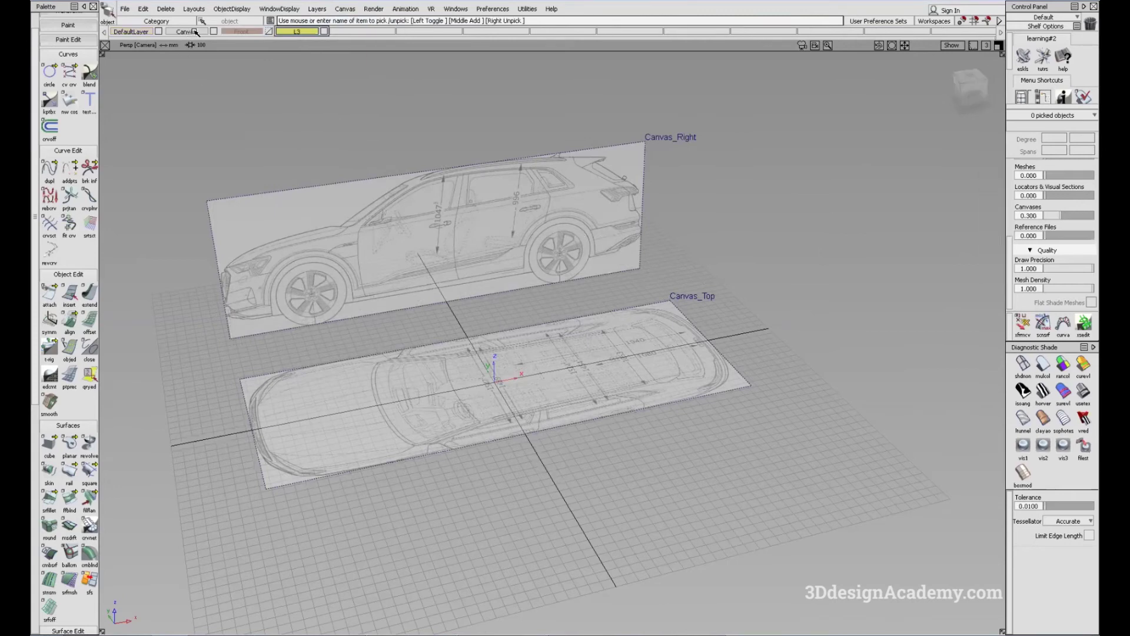
- Show the Front layer again, pick the dimension box and assign it to the Canvas layer
{"action": "left_click", "coordinate": [269, 32]}
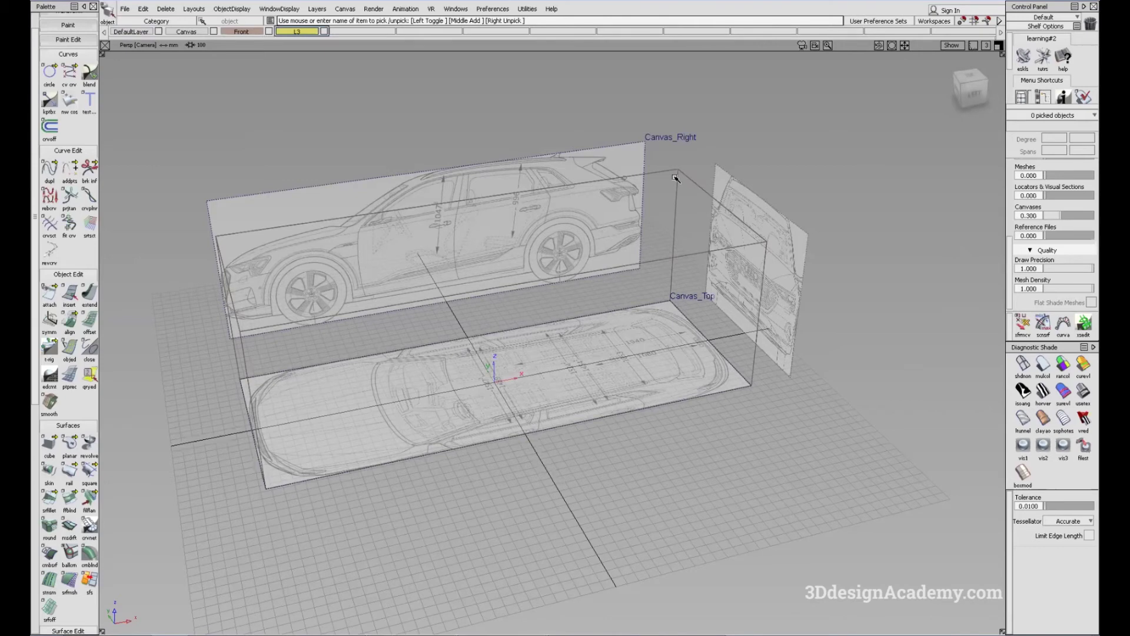
{"action": "left_click_drag", "start_coordinate": [662, 193], "coordinate": [660, 194], "text": "alt+shift"}
{"action": "left_click_drag", "start_coordinate": [543, 277], "coordinate": [452, 75], "text": "ctrl+shift"}
{"action": "left_click", "coordinate": [248, 31]}
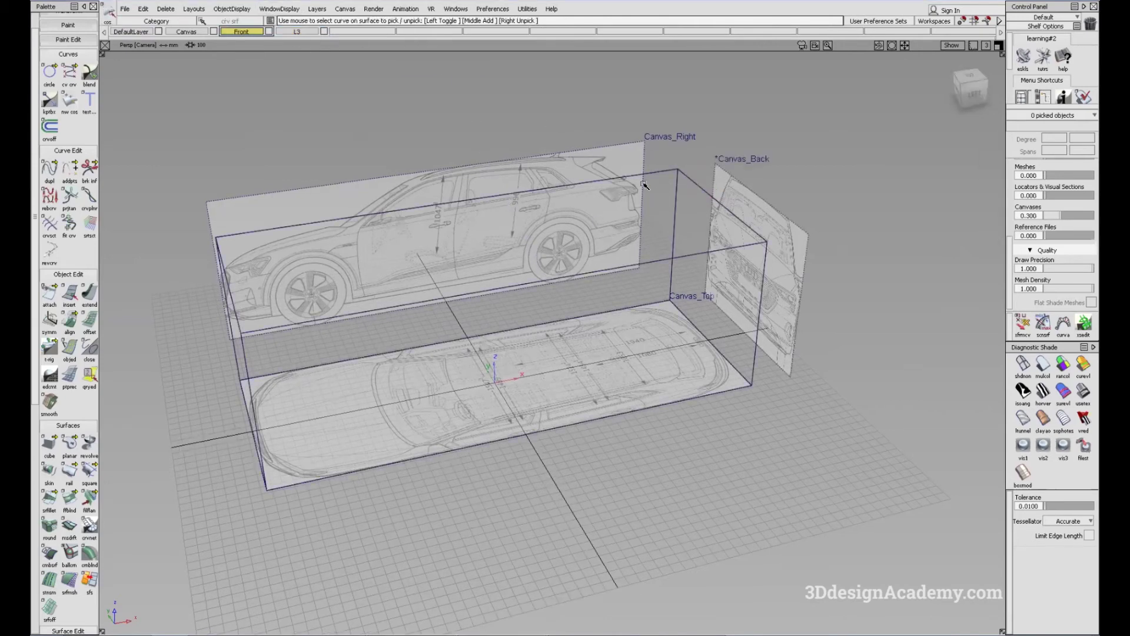
{"action": "left_click_drag", "start_coordinate": [674, 149], "coordinate": [674, 118], "text": "ctrl+shift"}
{"action": "left_click", "coordinate": [678, 170]}
{"action": "left_click_drag", "start_coordinate": [189, 32], "coordinate": [184, 42]}
- Rename the newest layer as Rear and hide the Front layer
{"action": "left_click", "coordinate": [148, 32]}
{"action": "double_click", "coordinate": [310, 31]}
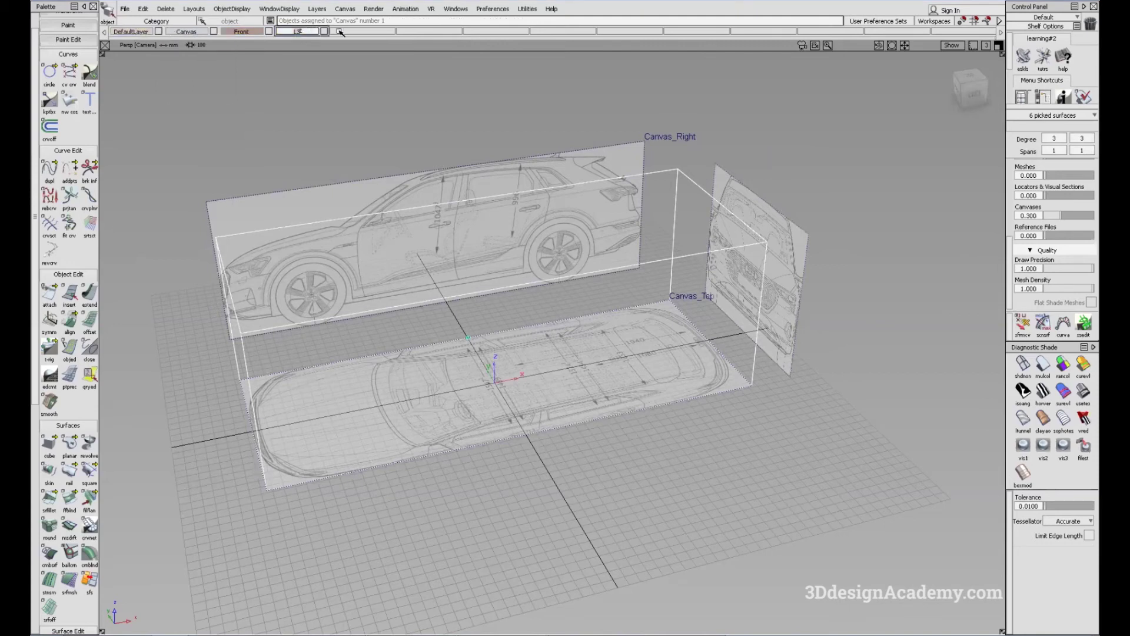
{"action": "type", "text": "Re"}
{"action": "key", "text": "Return"}
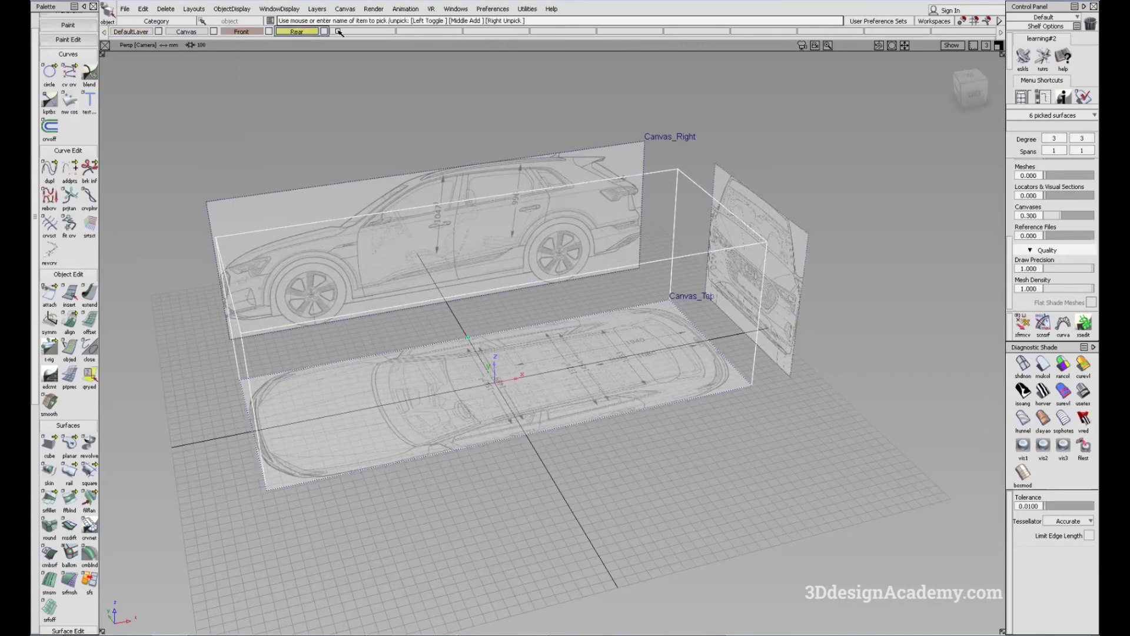
{"action": "left_click", "coordinate": [268, 31]}
{"action": "left_click_drag", "start_coordinate": [872, 262], "coordinate": [765, 294], "text": "alt+shift"}
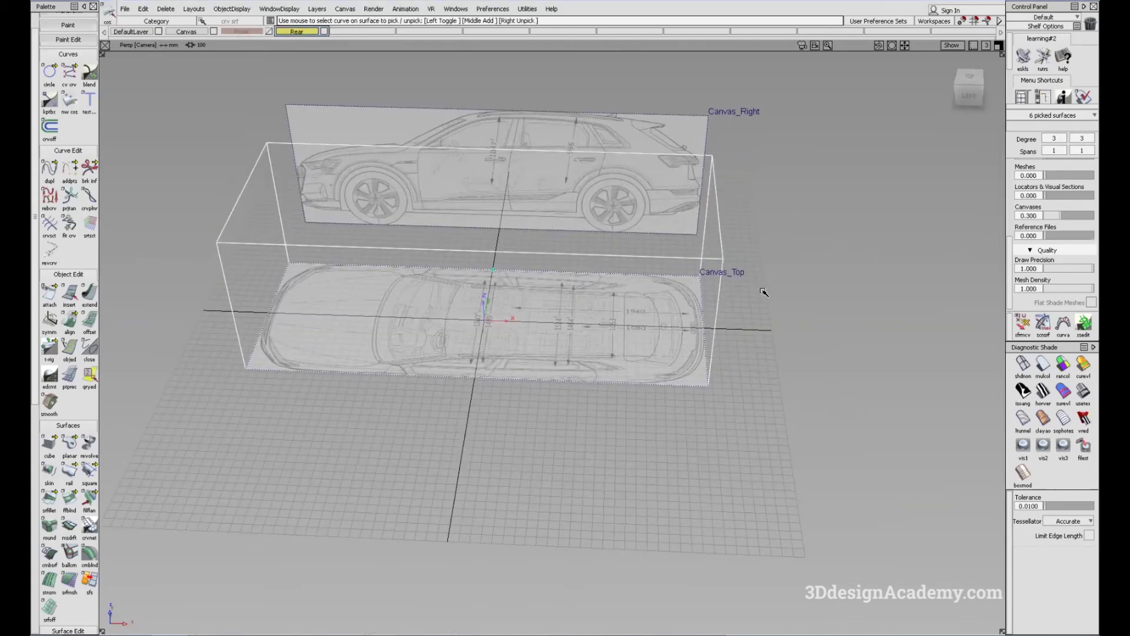
- Switch to the back view and import the Rear image as a canvas
{"action": "key", "text": "F11"}
{"action": "right_click_drag", "start_coordinate": [671, 338], "coordinate": [680, 307], "text": "alt+shift"}
{"action": "left_click", "coordinate": [603, 272]}
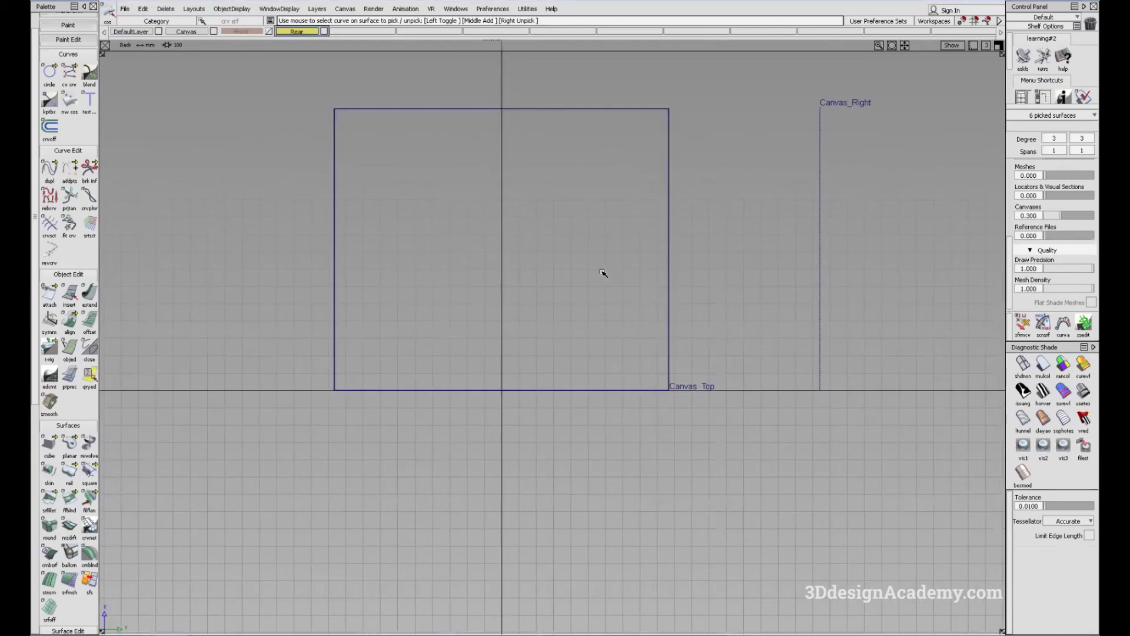
{"action": "middle_click_drag", "start_coordinate": [603, 271], "coordinate": [617, 321], "text": "alt+shift"}
{"action": "left_click_drag", "start_coordinate": [535, 365], "coordinate": [476, 179], "text": "ctrl+shift"}
{"action": "left_click", "coordinate": [125, 9]}
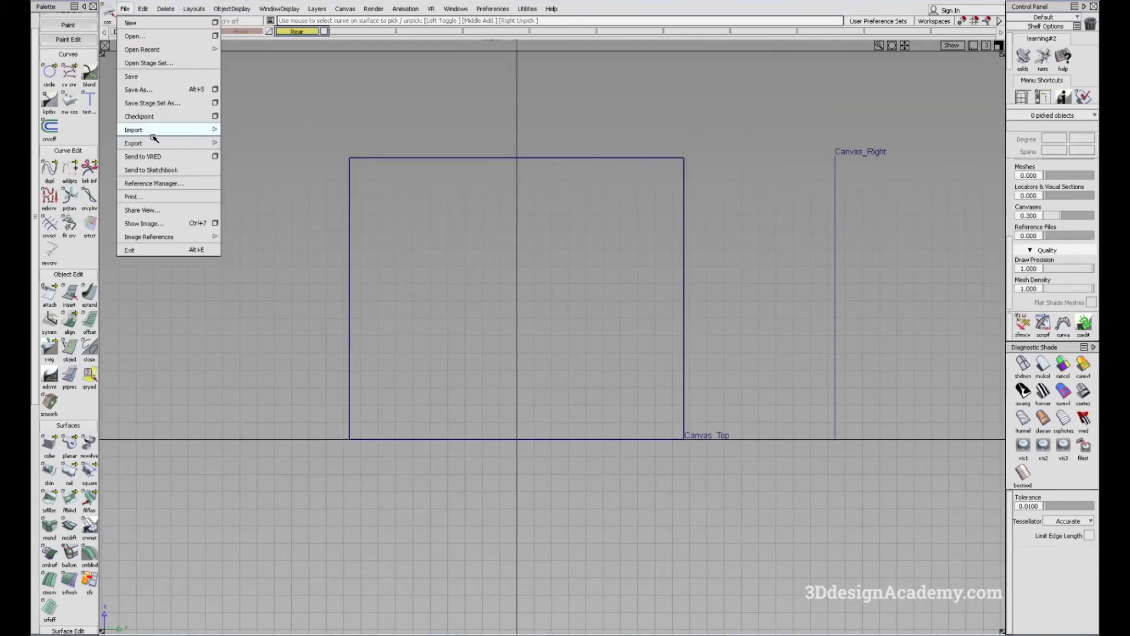
{"action": "mouse_move", "coordinate": [153, 131]}
{"action": "left_click", "coordinate": [311, 198]}
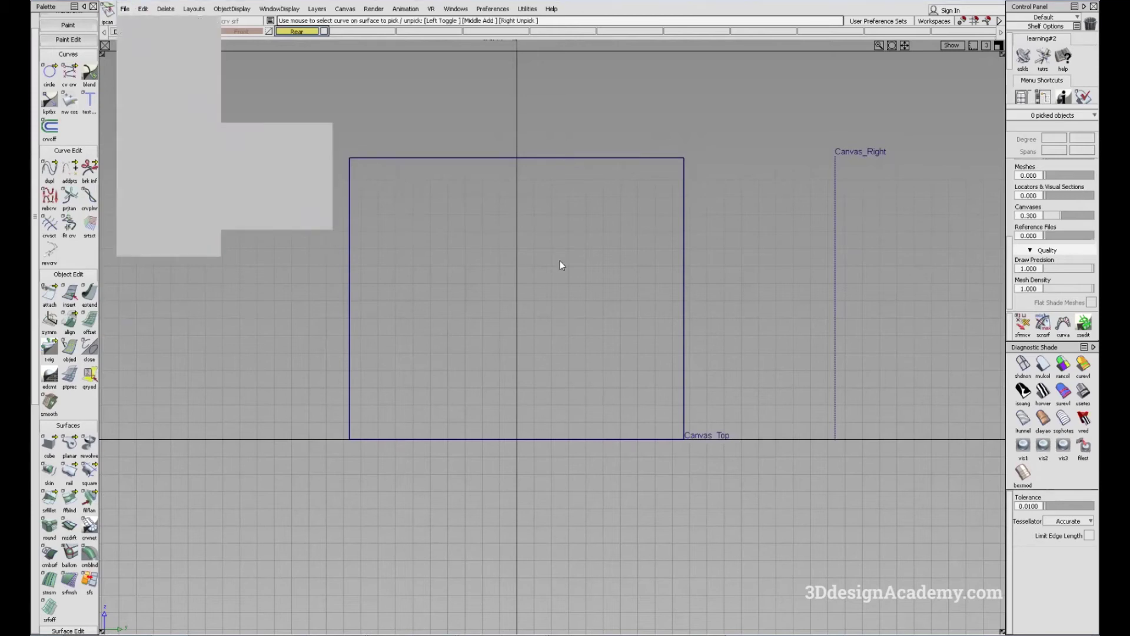
{"action": "scroll", "coordinate": [581, 249], "scroll_direction": "down", "scroll_amount": 1}
{"action": "left_click_drag", "start_coordinate": [579, 244], "coordinate": [578, 259]}
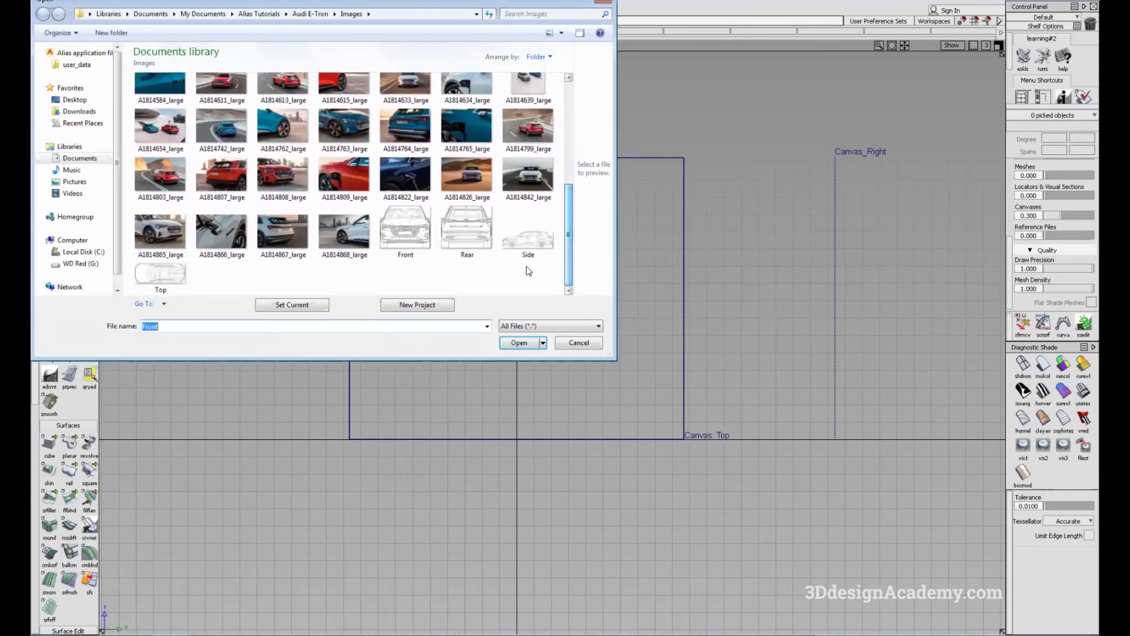
{"action": "left_click", "coordinate": [406, 237]}
{"action": "double_click", "coordinate": [466, 240]}
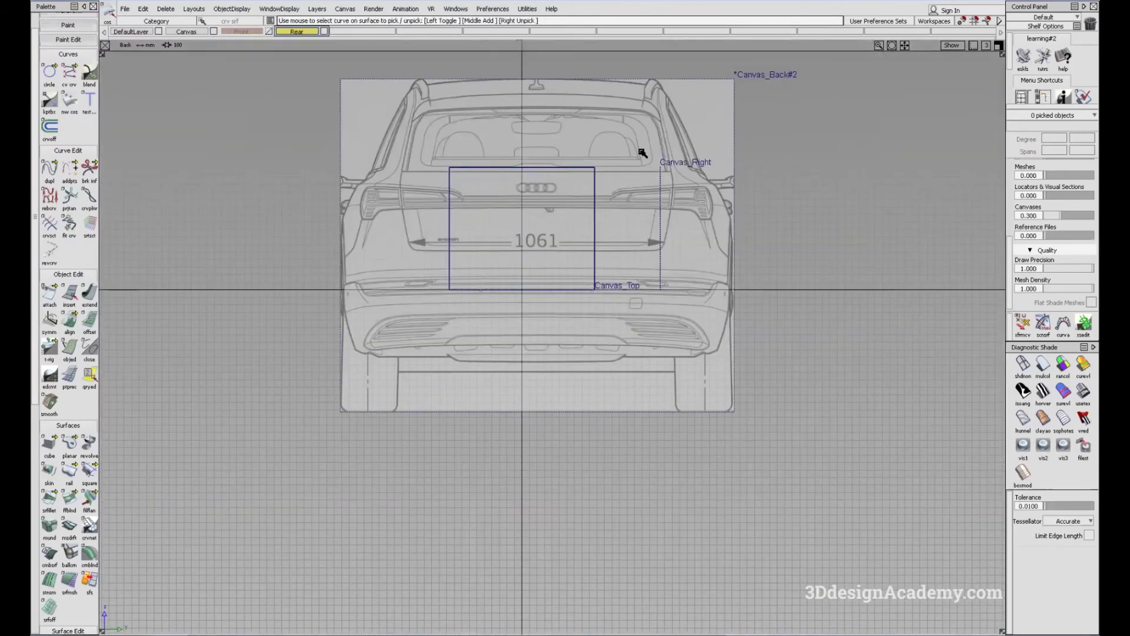
- Pick the rear-view image and snap its centre onto the vertical centre axis
{"action": "middle_click_drag", "start_coordinate": [642, 153], "coordinate": [640, 195], "text": "alt+shift"}
{"action": "left_click_drag", "start_coordinate": [616, 107], "coordinate": [615, 76], "text": "ctrl+shift"}
{"action": "left_click_drag", "start_coordinate": [616, 107], "coordinate": [607, 172]}
{"action": "middle_click_drag", "start_coordinate": [516, 253], "coordinate": [572, 247], "text": "alt+shift"}
{"action": "mouse_move", "coordinate": [623, 286]}
{"action": "right_mouse_down", "text": "ctrl+shift"}
{"action": "mouse_move", "coordinate": [600, 228]}
{"action": "mouse_move", "coordinate": [747, 270]}
{"action": "mouse_move", "coordinate": [828, 248]}
{"action": "right_mouse_up", "text": "ctrl+shift"}
{"action": "middle_click", "coordinate": [575, 252], "text": "alt"}
- Scale the rear-view image down until its width matches the box's width
{"action": "left_click_drag", "start_coordinate": [842, 242], "coordinate": [656, 344]}
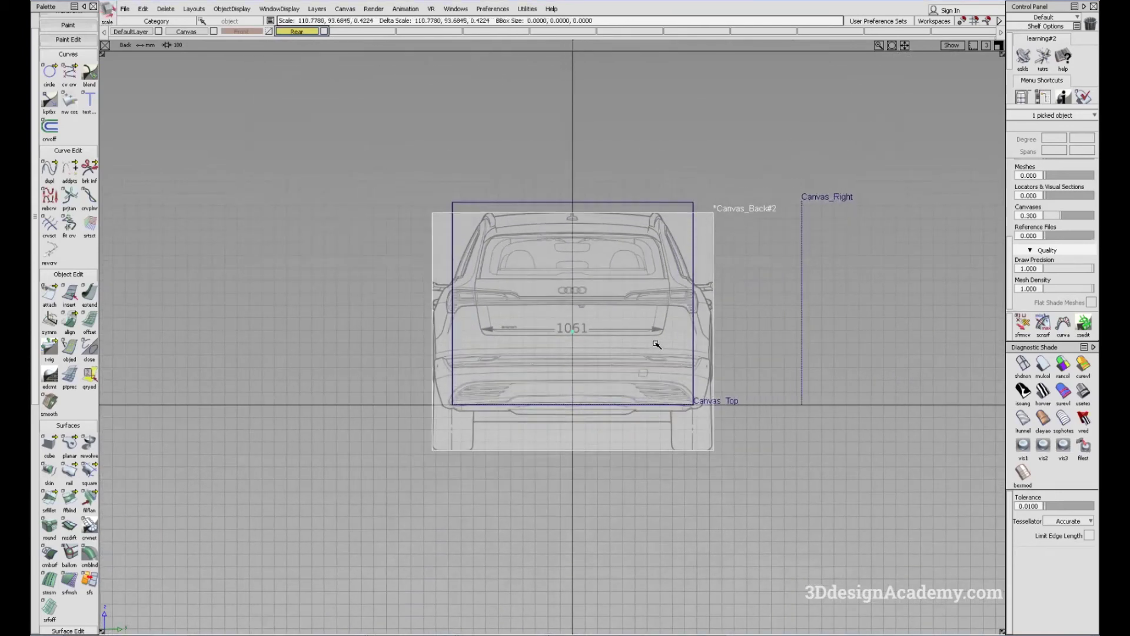
{"action": "right_click_drag", "start_coordinate": [745, 309], "coordinate": [759, 374], "text": "alt+shift"}
{"action": "middle_click_drag", "start_coordinate": [759, 374], "coordinate": [687, 347], "text": "alt+shift"}
{"action": "left_click_drag", "start_coordinate": [688, 347], "coordinate": [415, 407]}
{"action": "left_click_drag", "start_coordinate": [598, 371], "coordinate": [546, 384]}
{"action": "right_click_drag", "start_coordinate": [545, 376], "coordinate": [609, 327], "text": "alt+shift"}
- Move the rear-view image so its tyres rest on the ground line, and fine-tune its scale to the box
{"action": "mouse_move", "coordinate": [609, 322]}
{"action": "right_mouse_down", "text": "ctrl+shift"}
{"action": "mouse_move", "coordinate": [630, 410]}
{"action": "mouse_move", "coordinate": [625, 311]}
{"action": "right_mouse_up", "text": "ctrl+shift"}
{"action": "middle_click_drag", "start_coordinate": [698, 210], "coordinate": [713, 382], "text": "alt+shift"}
{"action": "middle_click_drag", "start_coordinate": [607, 384], "coordinate": [701, 377], "text": "alt+shift"}
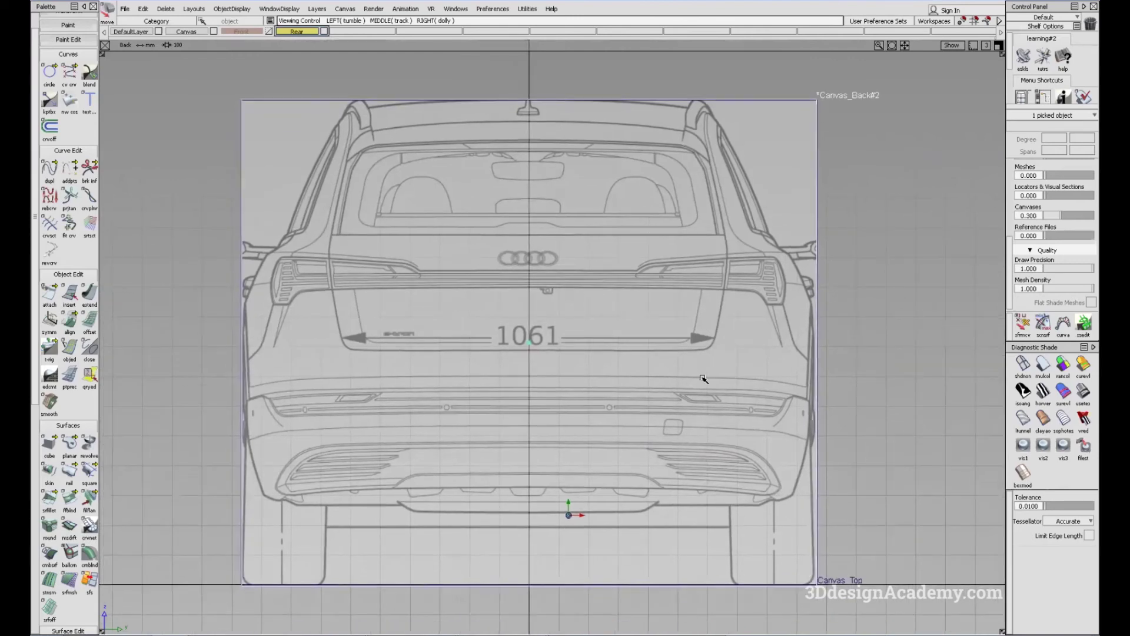
{"action": "key", "text": "s"}
{"action": "left_click_drag", "start_coordinate": [694, 373], "coordinate": [698, 372]}
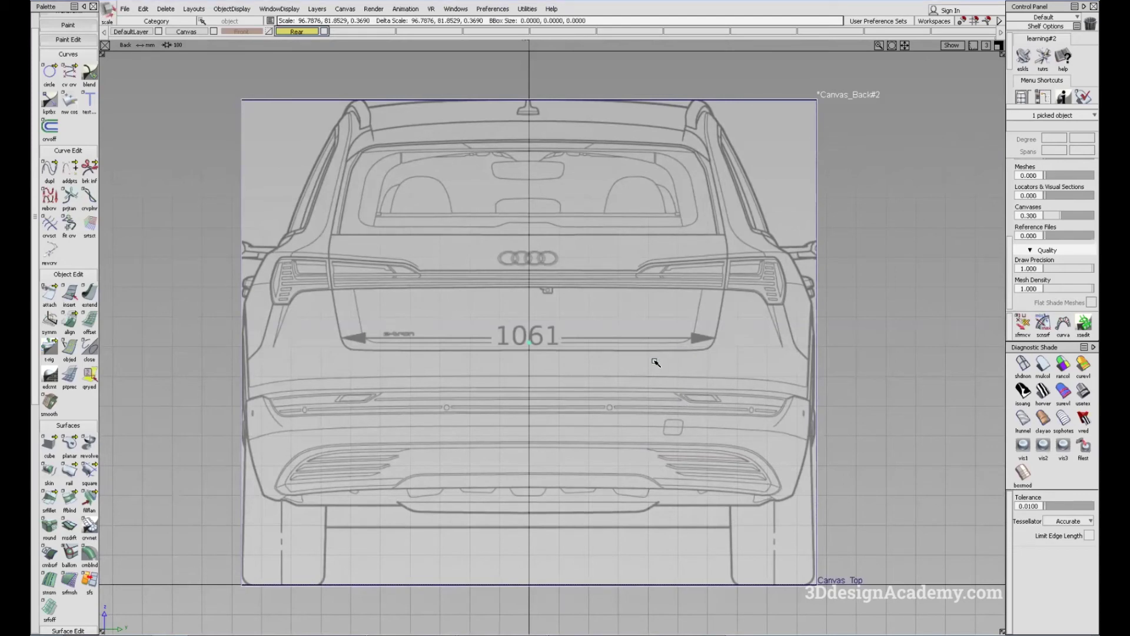
{"action": "mouse_move", "coordinate": [659, 361]}
{"action": "right_mouse_down"}
{"action": "mouse_move", "coordinate": [674, 351]}
{"action": "mouse_move", "coordinate": [673, 318]}
{"action": "mouse_move", "coordinate": [665, 327]}
{"action": "right_mouse_up"}
- Shift the rear-view image about 1.35 mm along Y, and compare its roof, sides and tyres with the box
{"action": "middle_click_drag", "start_coordinate": [670, 341], "coordinate": [671, 343]}
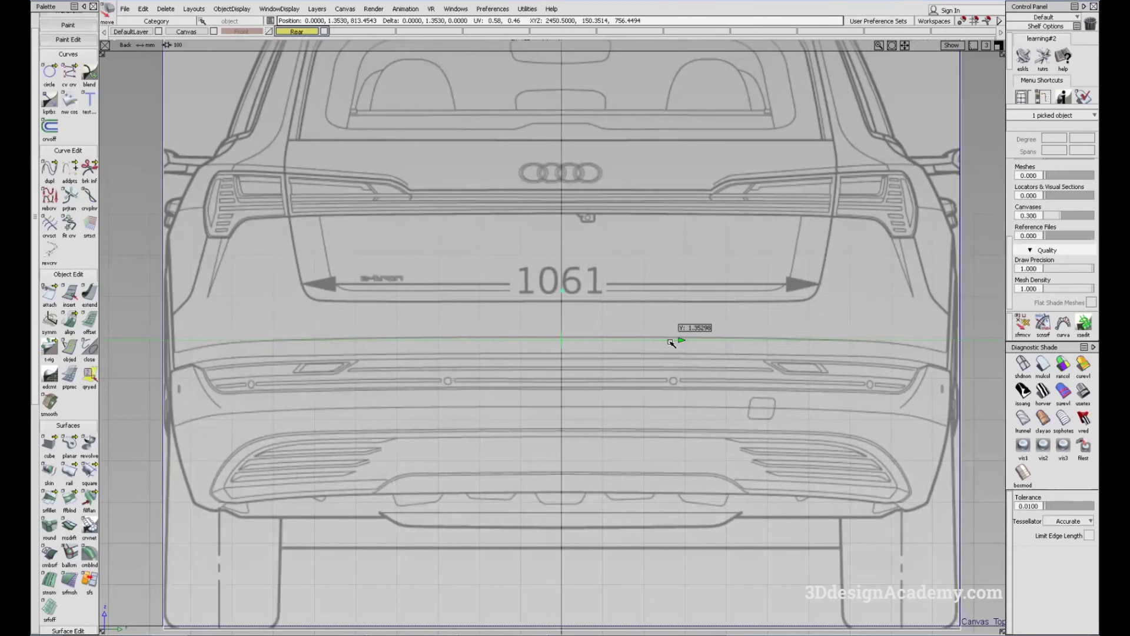
{"action": "middle_click_drag", "start_coordinate": [679, 406], "coordinate": [645, 272], "text": "alt+shift"}
{"action": "right_click_drag", "start_coordinate": [673, 373], "coordinate": [676, 347], "text": "ctrl+shift"}
{"action": "middle_click_drag", "start_coordinate": [650, 315], "coordinate": [635, 524], "text": "alt+shift"}
{"action": "middle_click_drag", "start_coordinate": [616, 302], "coordinate": [653, 417], "text": "alt+shift"}
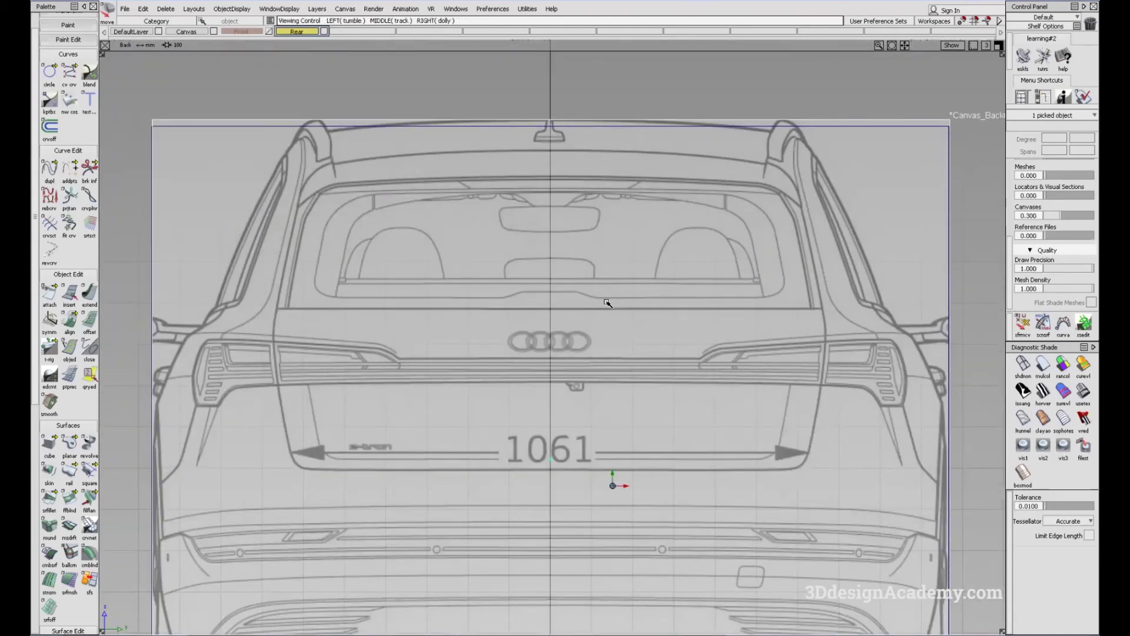
{"action": "middle_click_drag", "start_coordinate": [691, 365], "coordinate": [686, 346], "text": "alt+shift"}
{"action": "middle_click_drag", "start_coordinate": [602, 341], "coordinate": [628, 319], "text": "alt+shift"}
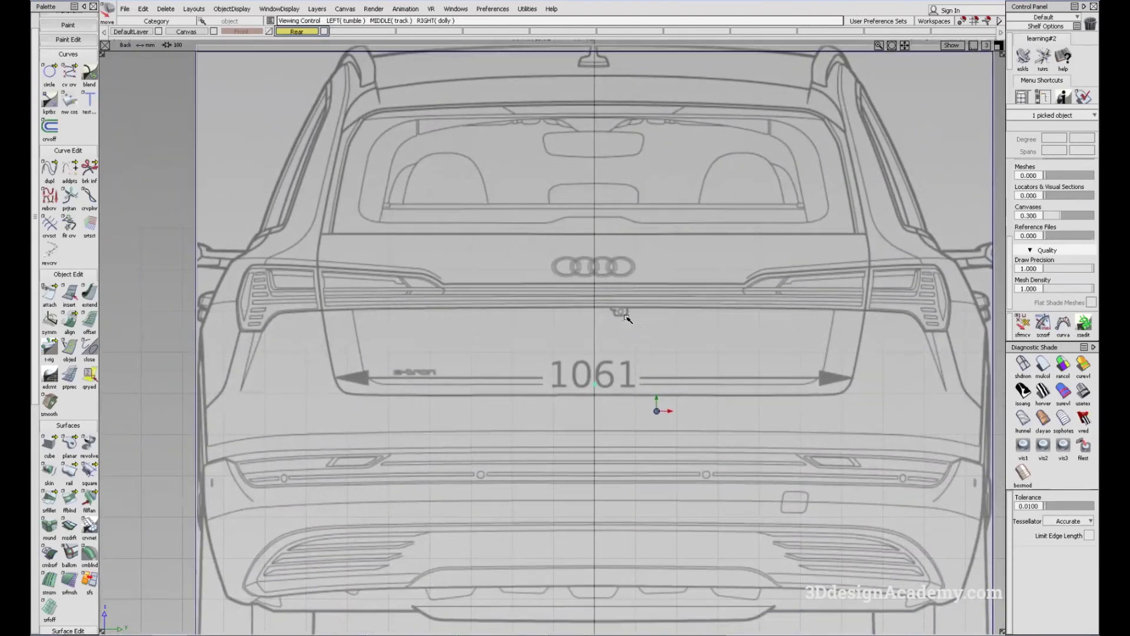
{"action": "middle_click_drag", "start_coordinate": [664, 357], "coordinate": [645, 296], "text": "alt+shift"}
- Scale the rear-view image slightly to refine its fit to the box's side edges
{"action": "right_click_drag", "start_coordinate": [644, 313], "coordinate": [655, 311], "text": "ctrl+shift"}
{"action": "middle_click_drag", "start_coordinate": [653, 311], "coordinate": [661, 310], "text": "ctrl+shift"}
{"action": "left_click_drag", "start_coordinate": [662, 310], "coordinate": [666, 290]}
- Try small position nudges of the rear-view image against the box, and undo the last two changes
{"action": "key", "text": "w"}
{"action": "middle_click_drag", "start_coordinate": [667, 286], "coordinate": [667, 289]}
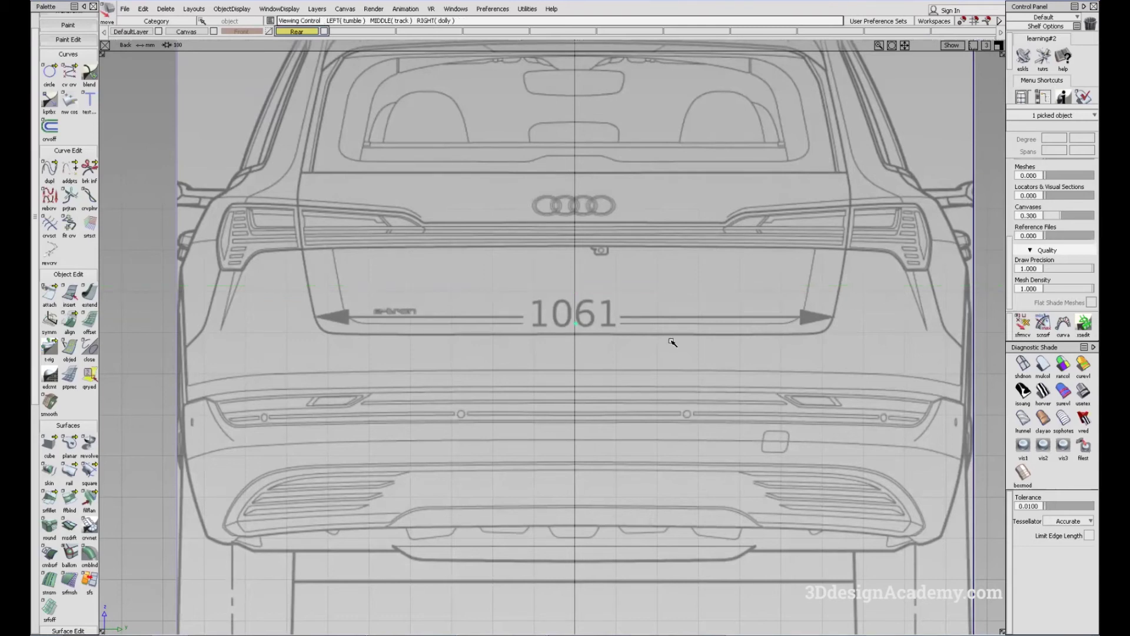
{"action": "middle_click_drag", "start_coordinate": [675, 405], "coordinate": [664, 348], "text": "alt+shift"}
{"action": "right_click_drag", "start_coordinate": [680, 391], "coordinate": [681, 392]}
{"action": "middle_click_drag", "start_coordinate": [647, 159], "coordinate": [641, 467], "text": "alt+shift"}
{"action": "mouse_move", "coordinate": [668, 343]}
{"action": "middle_mouse_down", "text": "alt+shift"}
{"action": "mouse_move", "coordinate": [643, 177]}
{"action": "mouse_move", "coordinate": [652, 196]}
{"action": "mouse_move", "coordinate": [591, 275]}
{"action": "middle_mouse_up", "text": "alt+shift"}
{"action": "key", "text": "ctrl+z"}
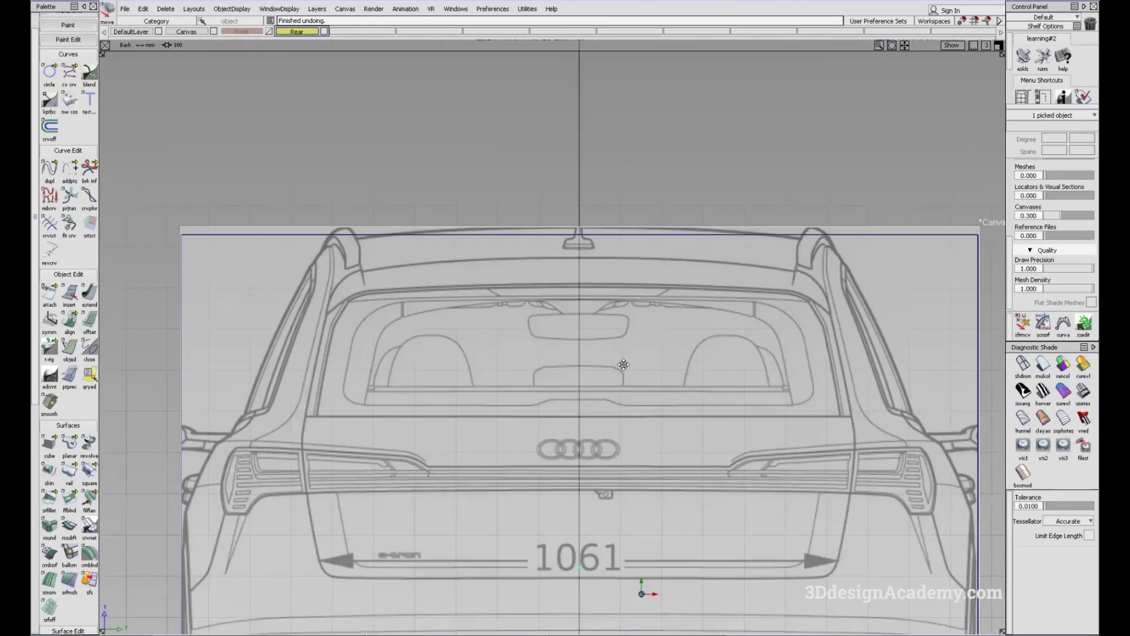
{"action": "key", "text": "ctrl+z"}
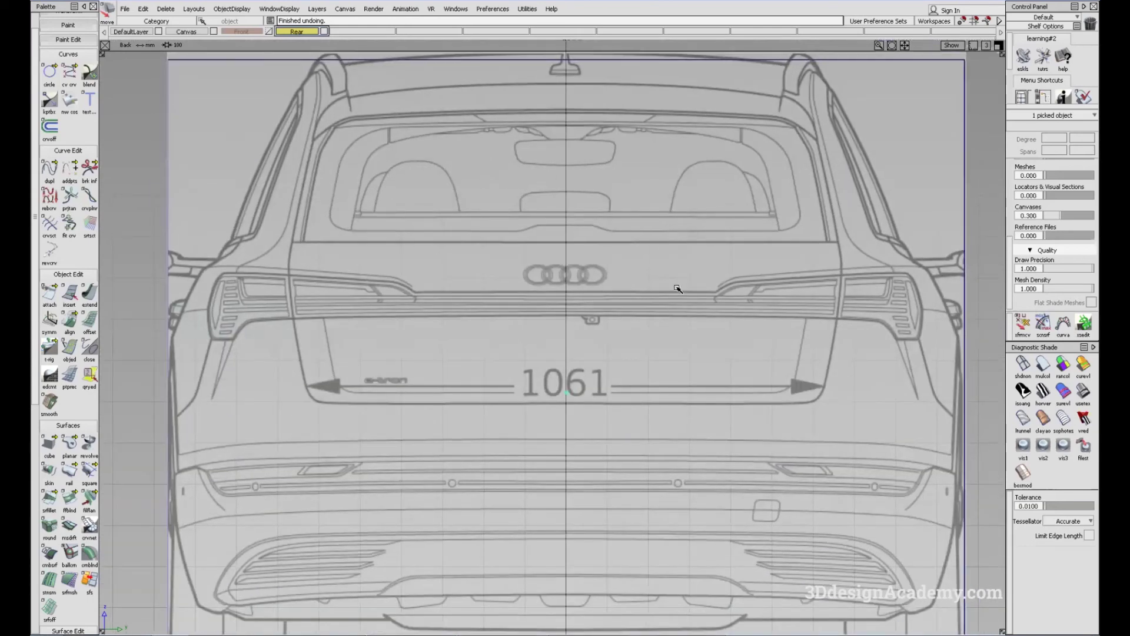
- Open the information for the picked rear-view canvas and expand its plane and transform details
{"action": "right_click_drag", "start_coordinate": [810, 276], "coordinate": [776, 411], "text": "alt+shift"}
{"action": "left_click_drag", "start_coordinate": [743, 357], "coordinate": [790, 252], "text": "ctrl+shift"}
{"action": "left_click", "coordinate": [798, 187]}
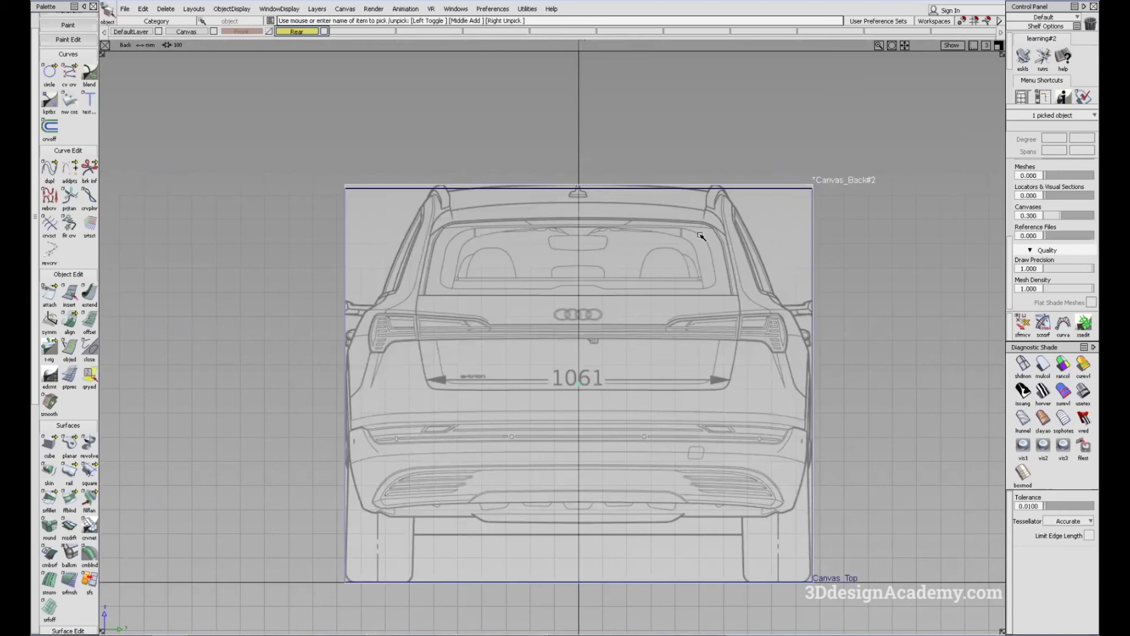
{"action": "middle_click_drag", "start_coordinate": [699, 363], "coordinate": [684, 308], "text": "alt+shift"}
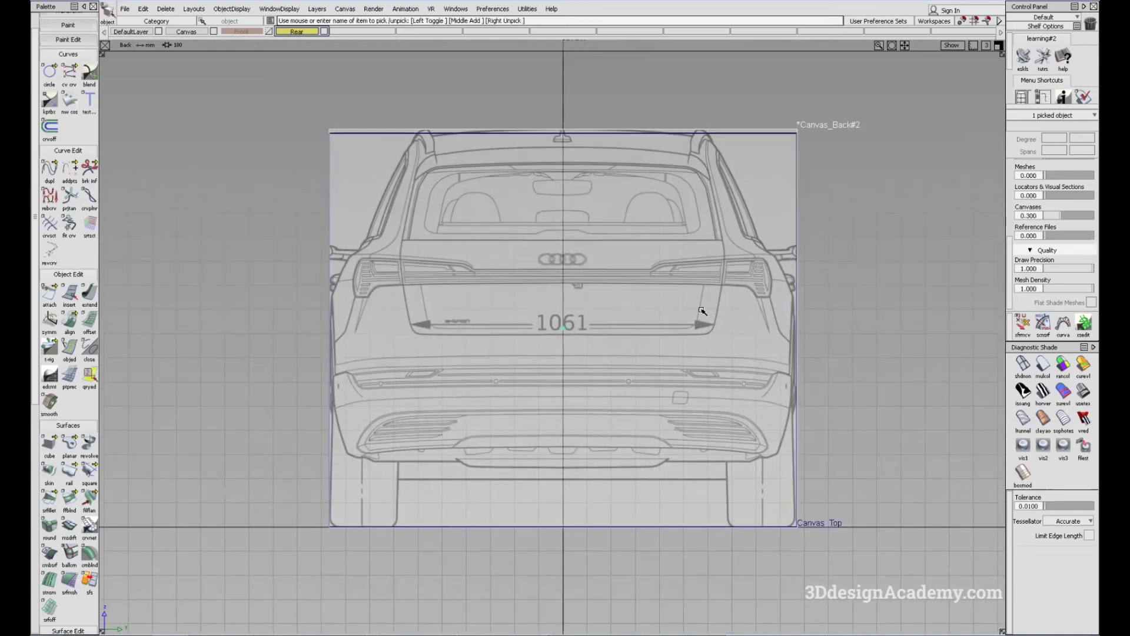
{"action": "right_click_drag", "start_coordinate": [704, 366], "coordinate": [696, 291], "text": "ctrl+shift"}
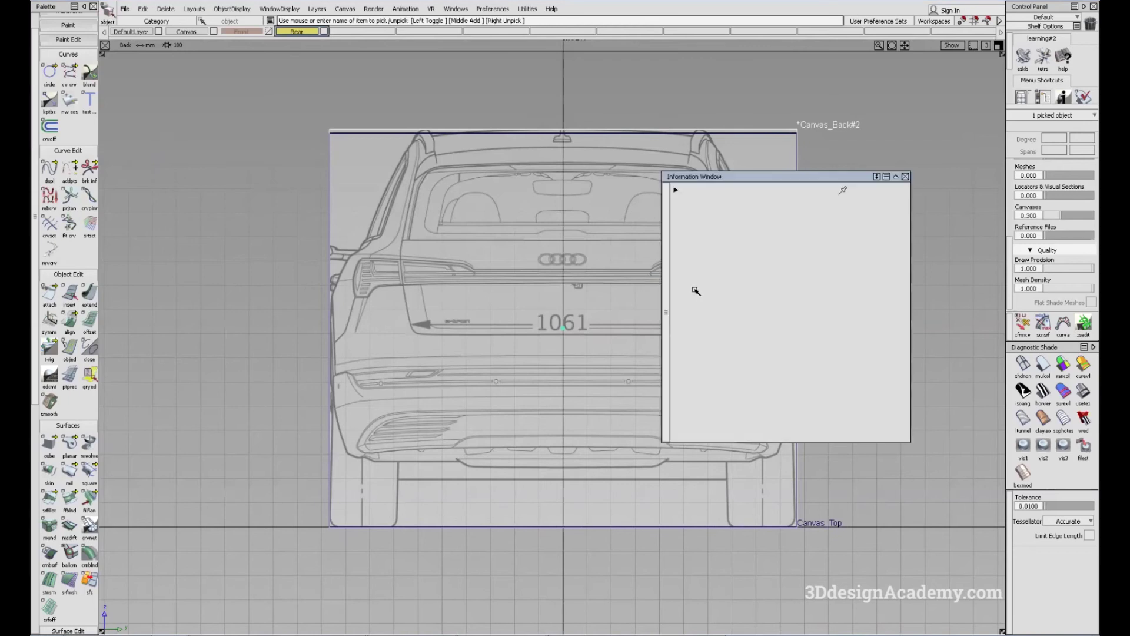
{"action": "left_click", "coordinate": [701, 190]}
{"action": "left_click", "coordinate": [722, 258]}
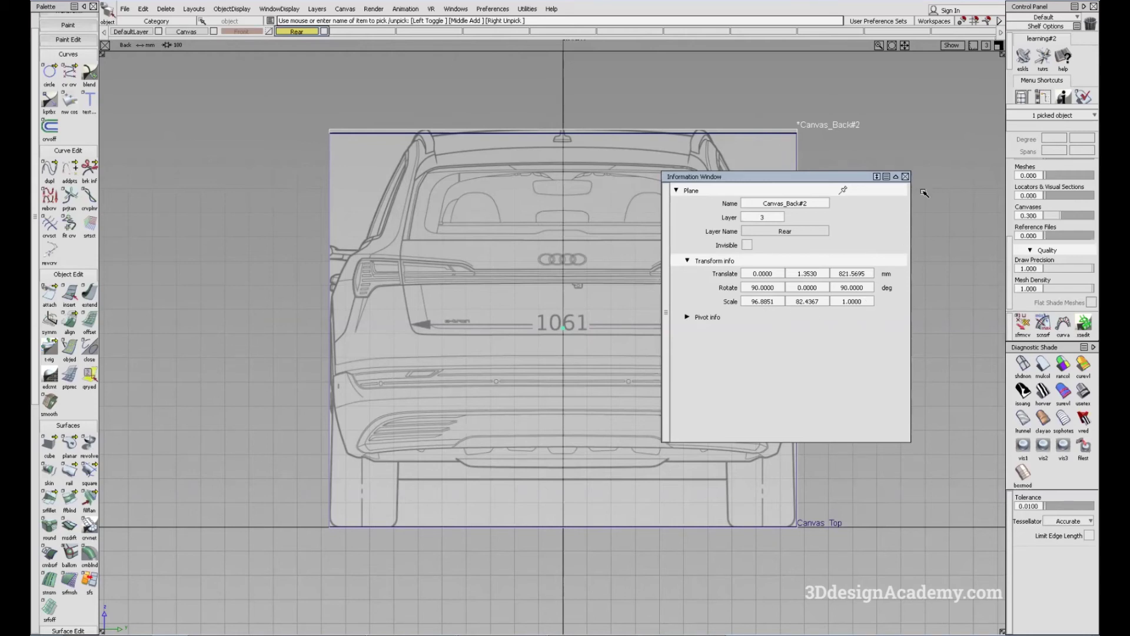
- Close the canvas information and delete the picked rear-view canvas
{"action": "left_click", "coordinate": [906, 176]}
{"action": "key", "text": "Delete"}
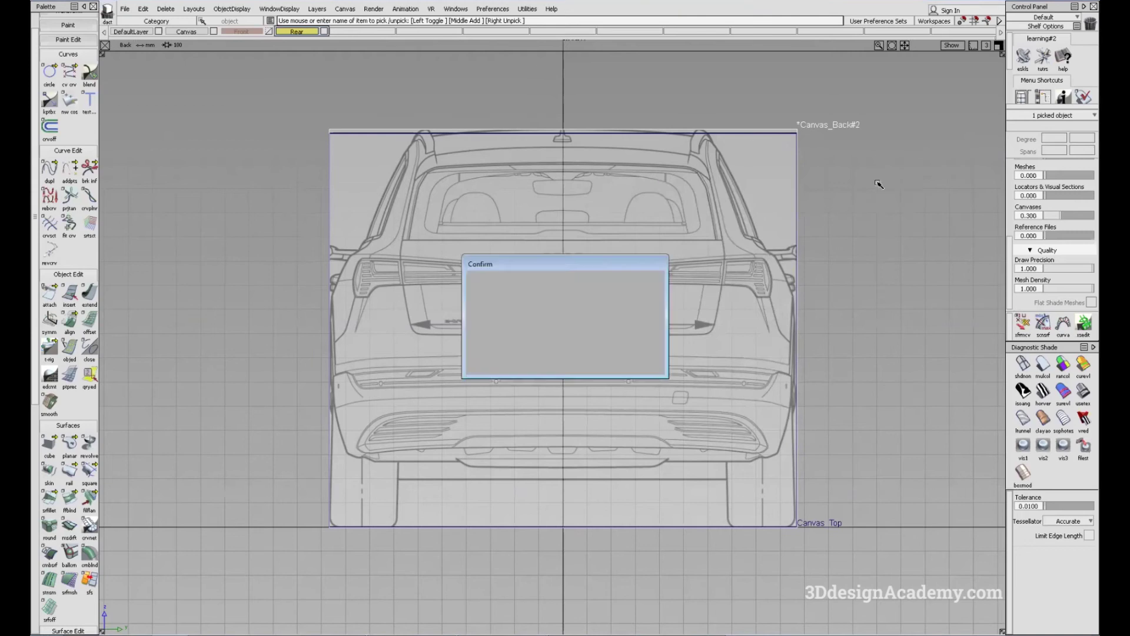
{"action": "key", "text": "Return"}
{"action": "middle_click_drag", "start_coordinate": [561, 296], "coordinate": [562, 296], "text": "alt+shift"}
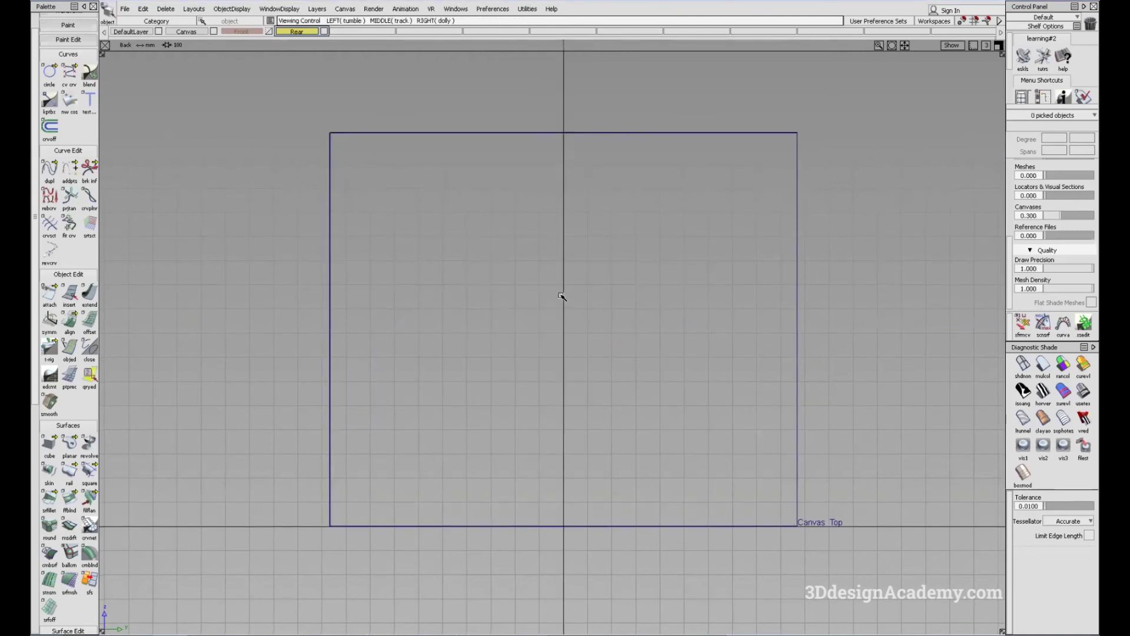
- Import the rear image again from the Audi E-Tron Images folder as a canvas in the back view
{"action": "left_click", "coordinate": [124, 9]}
{"action": "mouse_move", "coordinate": [171, 135]}
{"action": "left_click", "coordinate": [289, 196]}
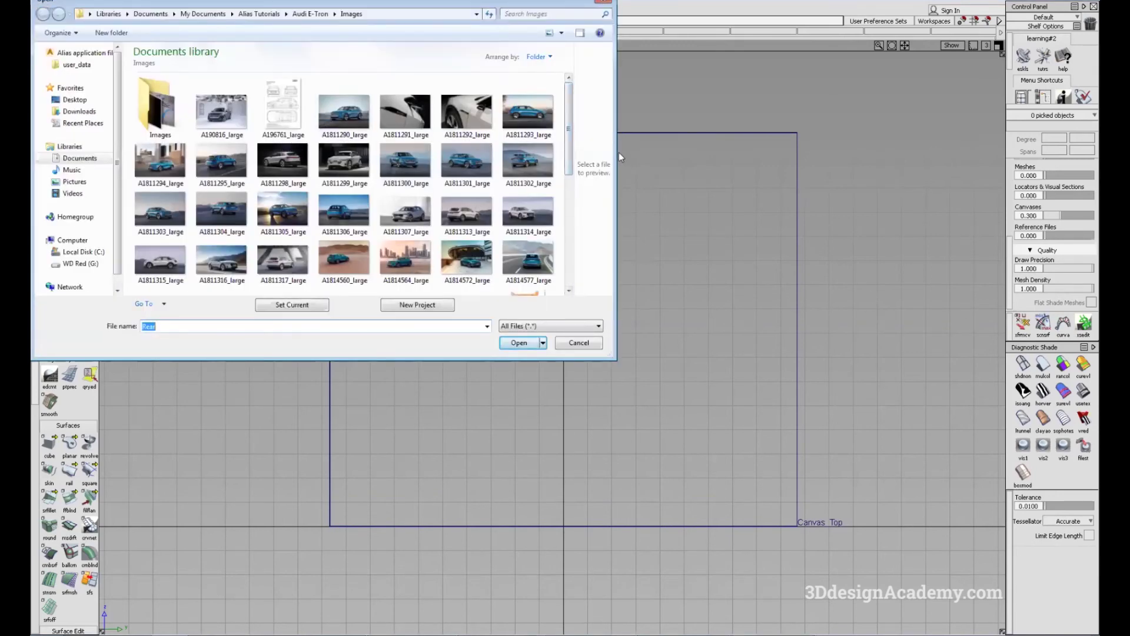
{"action": "left_click_drag", "start_coordinate": [570, 152], "coordinate": [579, 294]}
{"action": "double_click", "coordinate": [467, 231]}
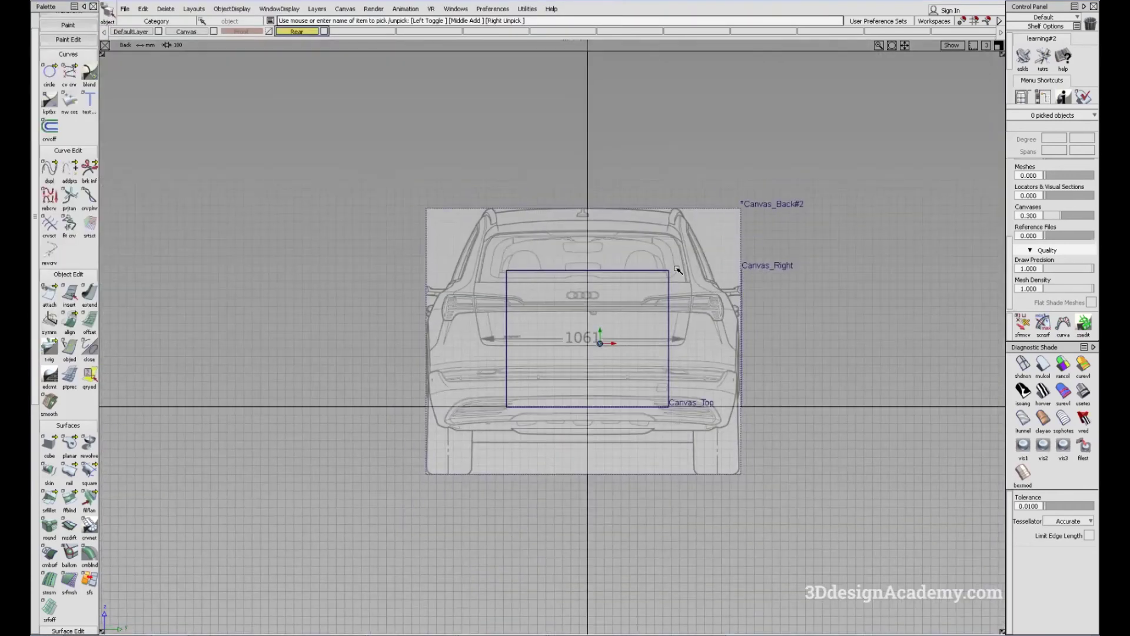
- Pick the re-imported rear-view canvas, centre it on the vertical axis and scale it to the width of the box
{"action": "scroll", "coordinate": [648, 354], "scroll_direction": "up", "scroll_amount": 5}
{"action": "right_click_drag", "start_coordinate": [539, 337], "coordinate": [536, 365], "text": "ctrl+shift"}
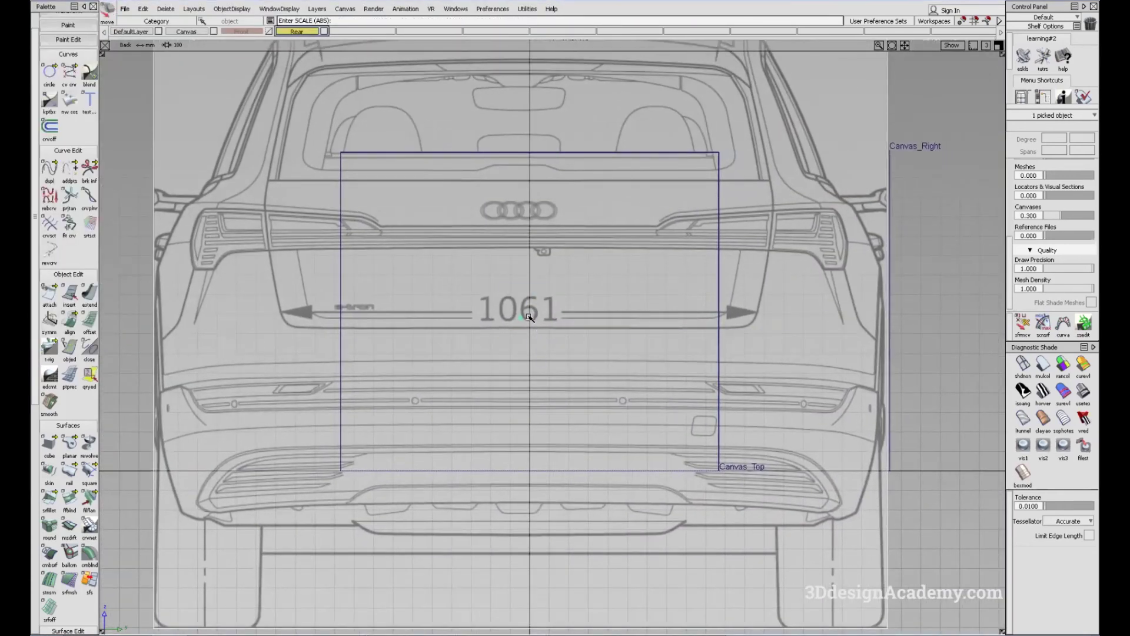
{"action": "middle_click", "coordinate": [530, 318], "text": "alt"}
{"action": "right_click_drag", "start_coordinate": [587, 337], "coordinate": [646, 337], "text": "ctrl+shift"}
{"action": "left_click_drag", "start_coordinate": [639, 341], "coordinate": [616, 434]}
{"action": "right_click_drag", "start_coordinate": [615, 433], "coordinate": [680, 409], "text": "alt+shift"}
{"action": "left_click_drag", "start_coordinate": [634, 414], "coordinate": [789, 400]}
- Shift the rear-view image about 1.97 mm along Y, raise it to the box, and compare its roof and tyres with the edges
{"action": "middle_click_drag", "start_coordinate": [689, 411], "coordinate": [668, 363], "text": "ctrl+shift"}
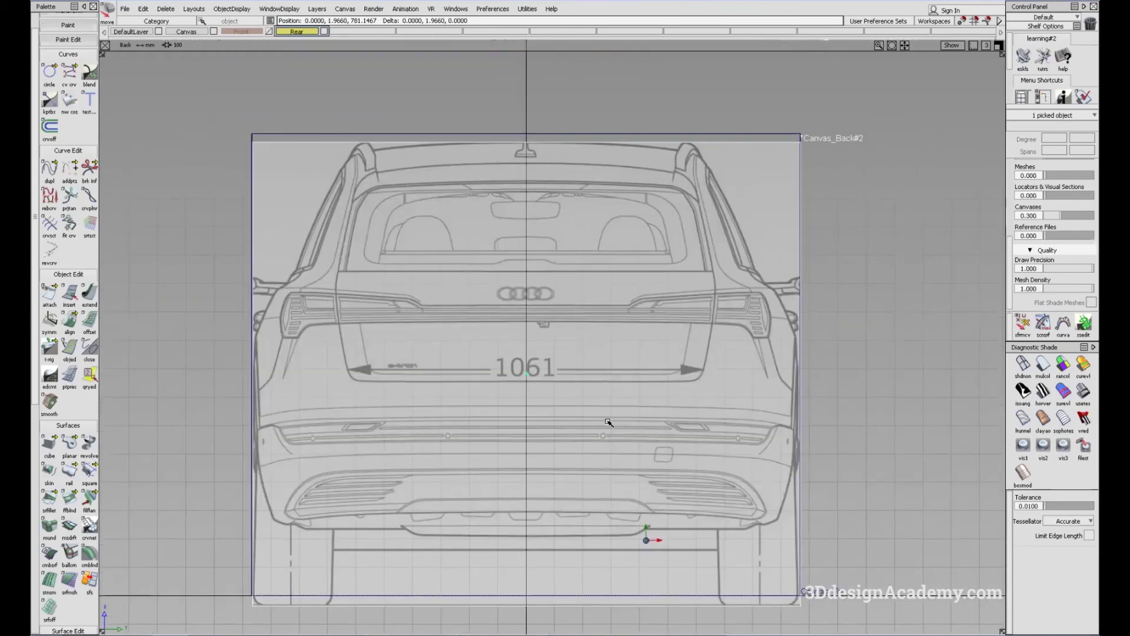
{"action": "mouse_move", "coordinate": [621, 401]}
{"action": "right_mouse_down"}
{"action": "mouse_move", "coordinate": [626, 384]}
{"action": "mouse_move", "coordinate": [627, 393]}
{"action": "right_mouse_up"}
{"action": "left_click_drag", "start_coordinate": [627, 393], "coordinate": [627, 392]}
{"action": "right_click_drag", "start_coordinate": [712, 364], "coordinate": [722, 357], "text": "alt+shift"}
{"action": "middle_click_drag", "start_coordinate": [659, 275], "coordinate": [701, 378], "text": "alt+shift"}
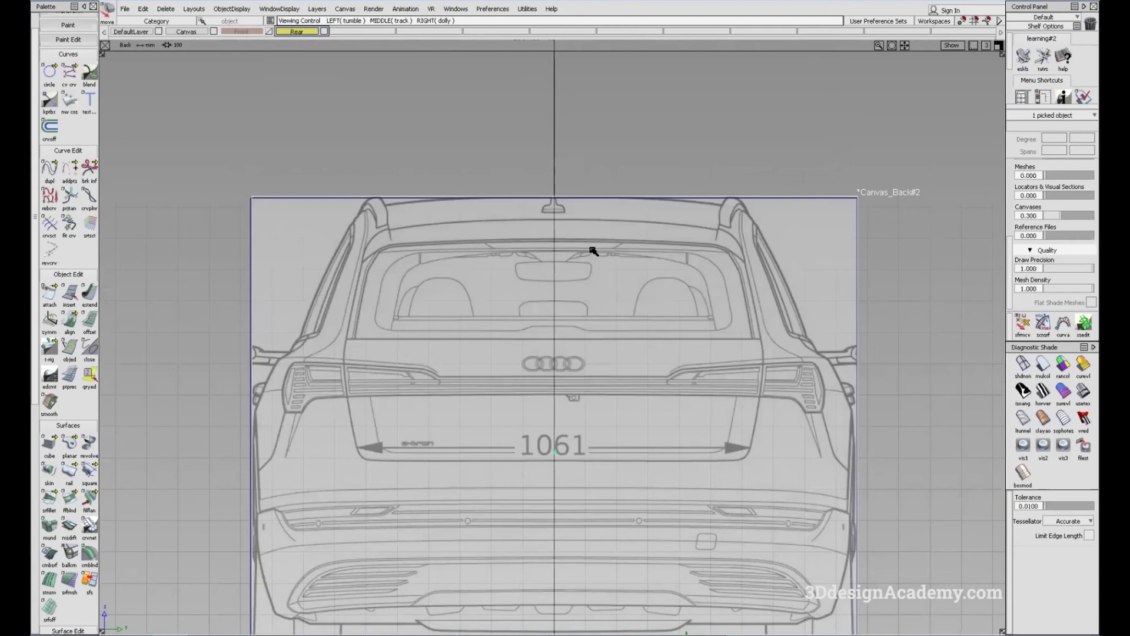
{"action": "middle_click_drag", "start_coordinate": [659, 433], "coordinate": [641, 317], "text": "alt+shift"}
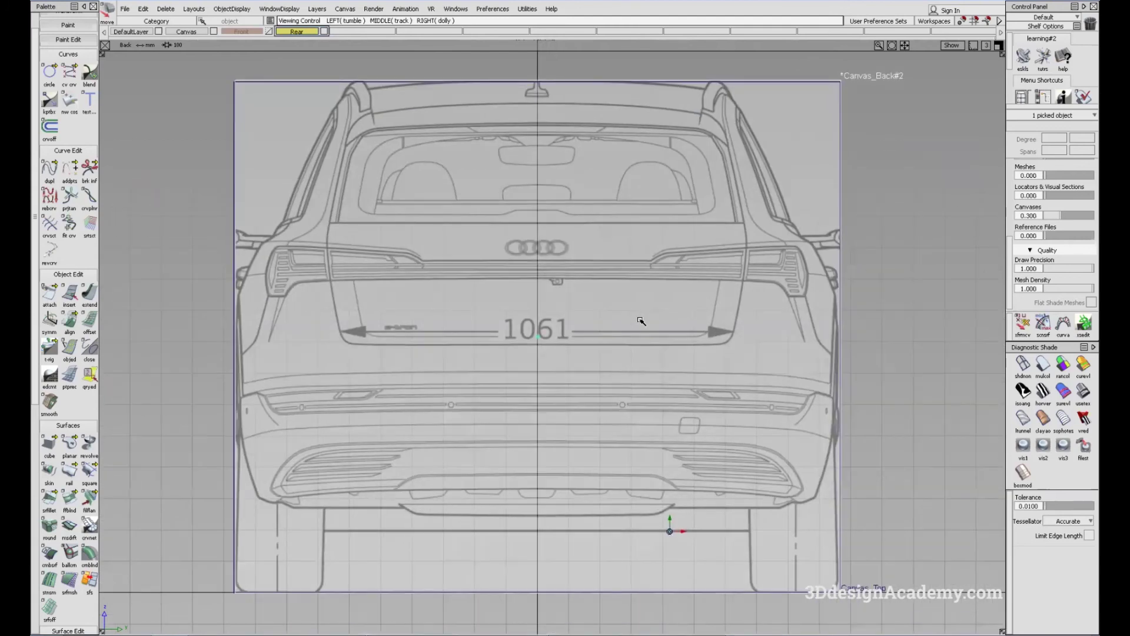
{"action": "middle_click_drag", "start_coordinate": [642, 255], "coordinate": [659, 318], "text": "alt+shift"}
- Undo the last rear-view adjustment, pick the canvas again and correct its height against the box
{"action": "key", "text": "ctrl+z"}
{"action": "left_click_drag", "start_coordinate": [757, 83], "coordinate": [756, 139], "text": "ctrl+shift"}
{"action": "left_click_drag", "start_coordinate": [722, 210], "coordinate": [724, 312], "text": "ctrl+shift"}
{"action": "middle_click_drag", "start_coordinate": [731, 309], "coordinate": [675, 151], "text": "alt+shift"}
{"action": "left_click", "coordinate": [763, 511]}
{"action": "middle_click_drag", "start_coordinate": [701, 476], "coordinate": [695, 353], "text": "ctrl+shift"}
{"action": "right_click_drag", "start_coordinate": [697, 413], "coordinate": [696, 402]}
{"action": "left_click_drag", "start_coordinate": [697, 402], "coordinate": [697, 403]}
- Nudge the rear-view image along Y to centre its sides between the box's side edges
{"action": "middle_click_drag", "start_coordinate": [697, 404], "coordinate": [726, 478], "text": "alt+shift"}
{"action": "mouse_move", "coordinate": [688, 376]}
{"action": "middle_mouse_down", "text": "alt+shift"}
{"action": "mouse_move", "coordinate": [698, 404]}
{"action": "mouse_move", "coordinate": [686, 405]}
{"action": "mouse_move", "coordinate": [673, 365]}
{"action": "mouse_move", "coordinate": [682, 372]}
{"action": "middle_mouse_up", "text": "alt+shift"}
{"action": "left_click_drag", "start_coordinate": [682, 371], "coordinate": [684, 379]}
{"action": "key", "text": "m"}
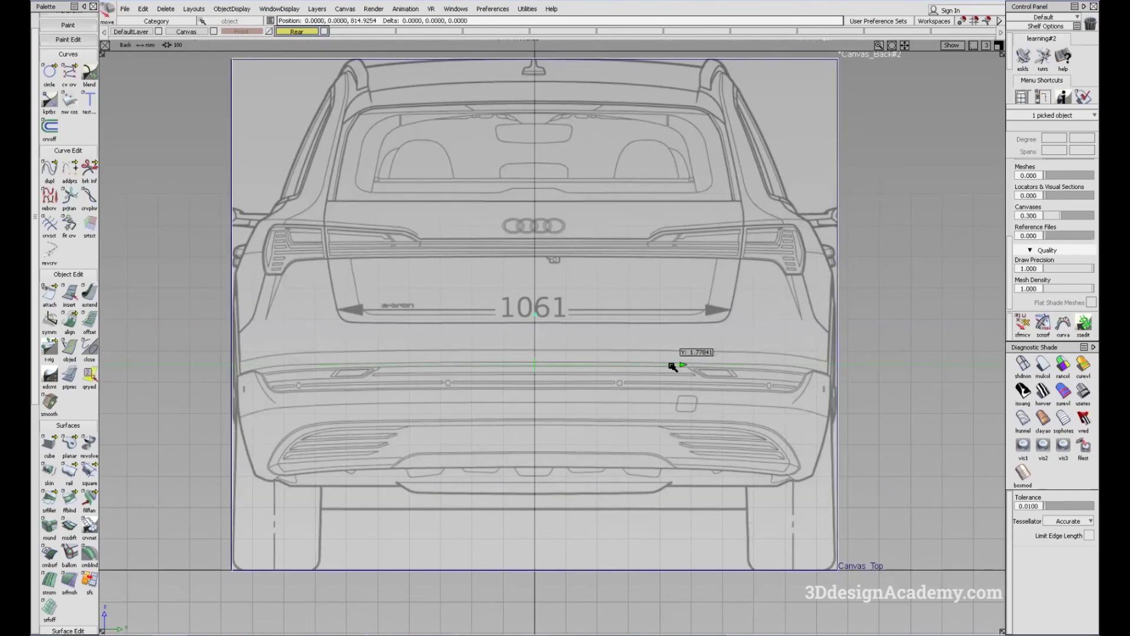
{"action": "middle_click_drag", "start_coordinate": [672, 366], "coordinate": [673, 368]}
- Fine-tune the rear-view image's height so its roof and tyres meet the box, and clear the selection
{"action": "middle_click_drag", "start_coordinate": [630, 306], "coordinate": [630, 328], "text": "alt+shift"}
{"action": "mouse_move", "coordinate": [632, 373]}
{"action": "middle_mouse_down", "text": "ctrl+shift"}
{"action": "mouse_move", "coordinate": [645, 405]}
{"action": "mouse_move", "coordinate": [641, 396]}
{"action": "middle_mouse_up", "text": "ctrl+shift"}
{"action": "left_click", "coordinate": [641, 397]}
{"action": "right_click_drag", "start_coordinate": [642, 396], "coordinate": [640, 393]}
{"action": "middle_click_drag", "start_coordinate": [635, 375], "coordinate": [634, 400], "text": "alt+shift"}
{"action": "mouse_move", "coordinate": [661, 406]}
{"action": "left_mouse_down", "text": "ctrl+shift"}
{"action": "mouse_move", "coordinate": [608, 225]}
{"action": "mouse_move", "coordinate": [610, 235]}
{"action": "left_mouse_up", "text": "ctrl+shift"}
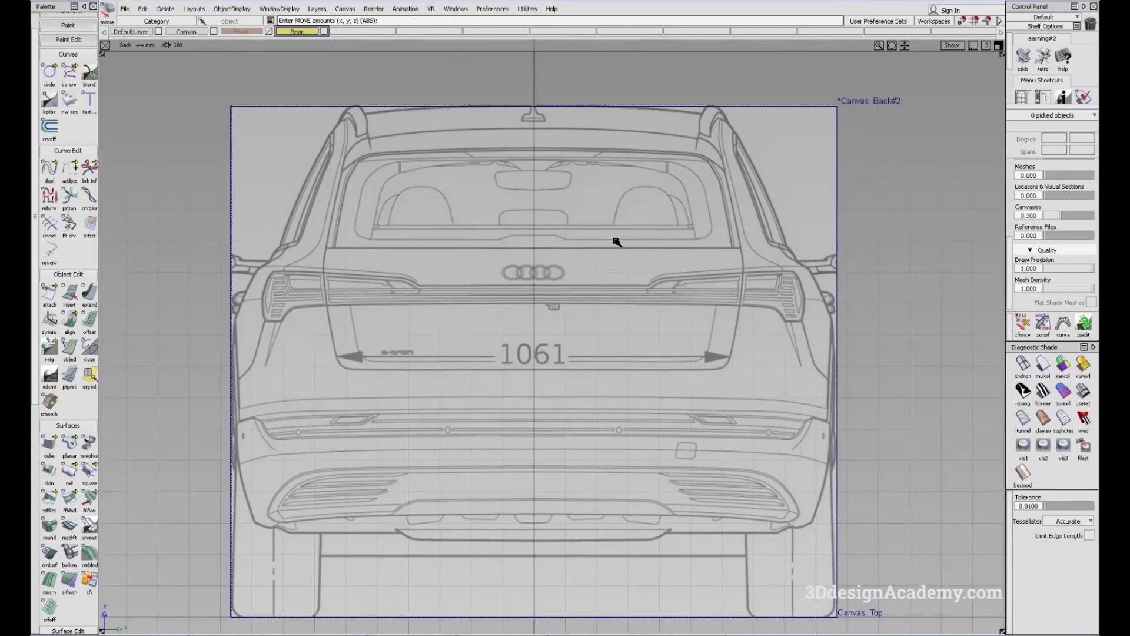
- Pick the box surfaces, assign them to the Rear layer, and set that layer's state to Reference
{"action": "left_click_drag", "start_coordinate": [644, 19], "coordinate": [645, 175], "text": "ctrl+shift"}
{"action": "left_click", "coordinate": [306, 106]}
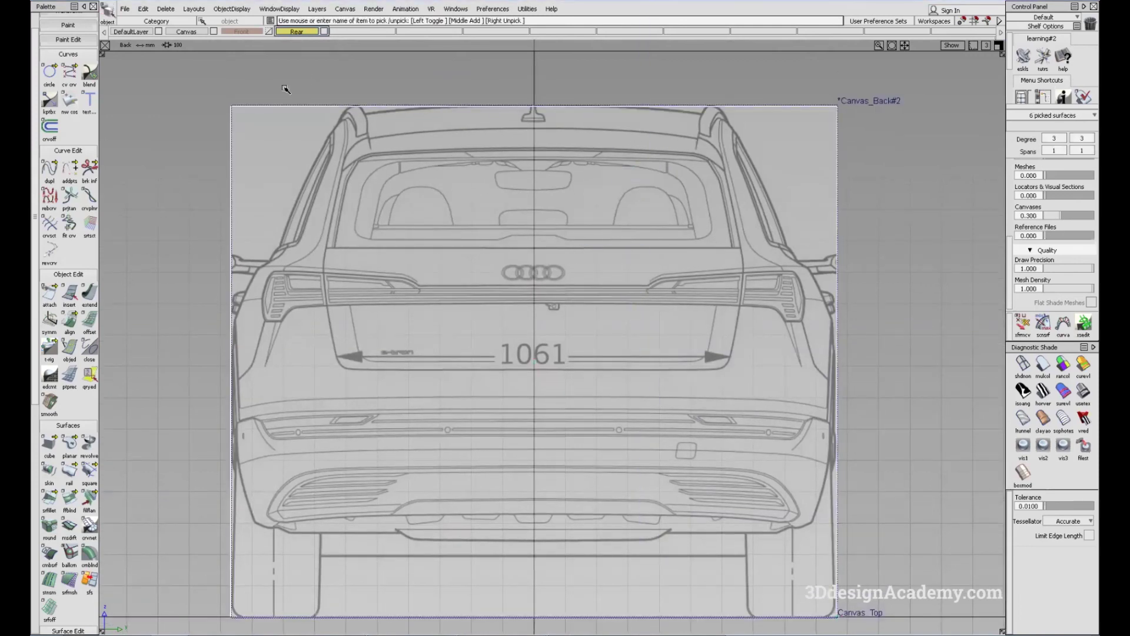
{"action": "right_click", "coordinate": [310, 33]}
{"action": "left_click", "coordinate": [309, 43]}
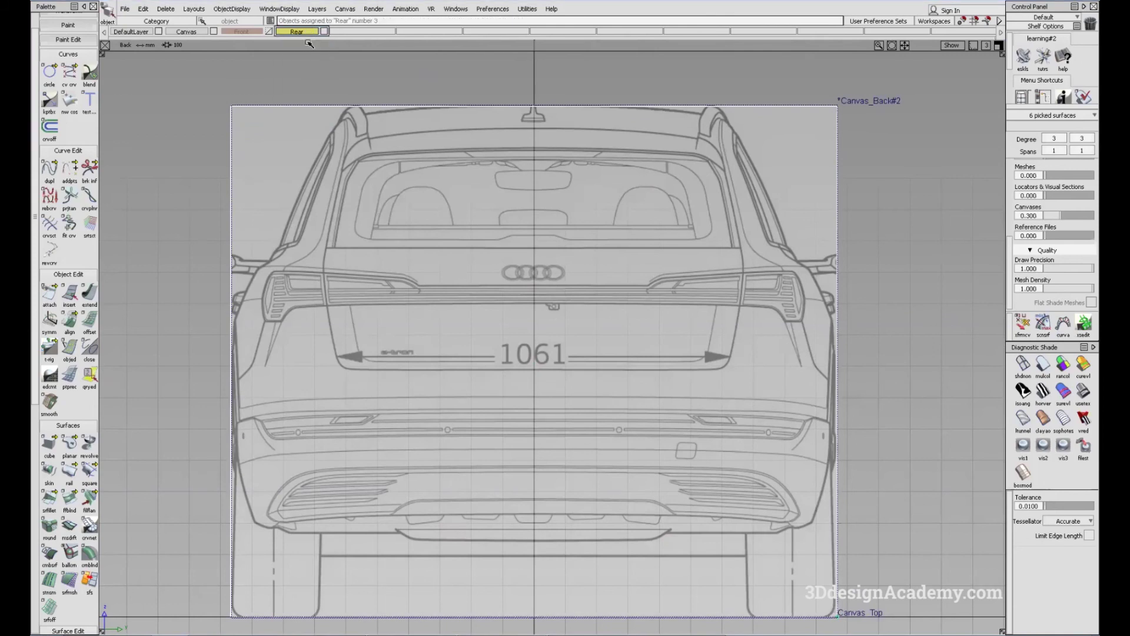
{"action": "right_click", "coordinate": [309, 33]}
{"action": "mouse_move", "coordinate": [333, 96]}
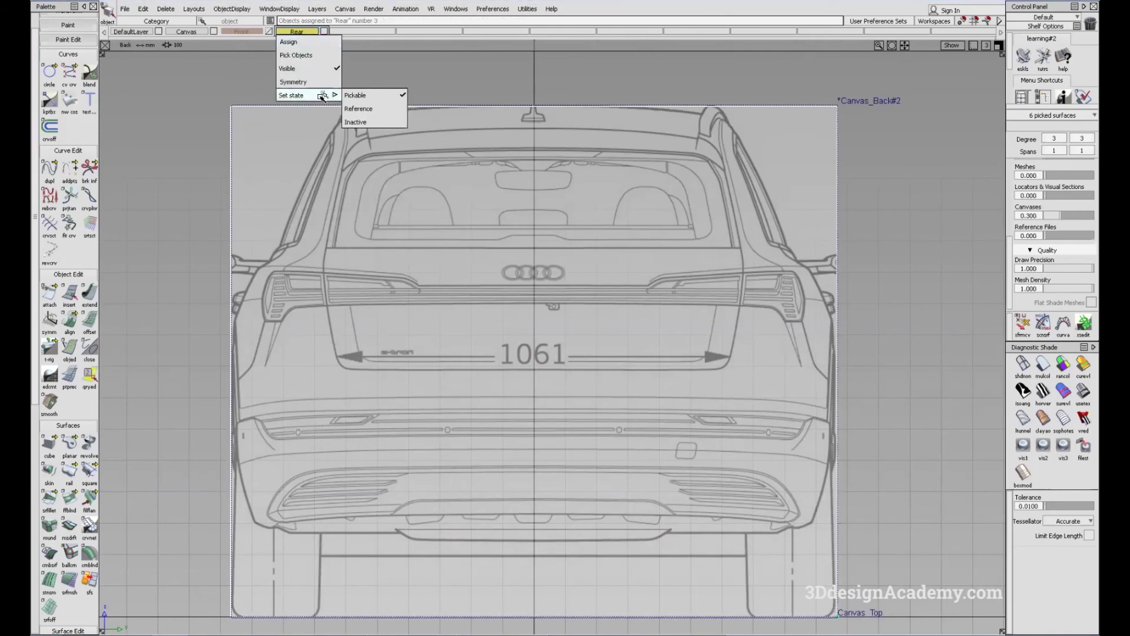
{"action": "left_click", "coordinate": [365, 109]}
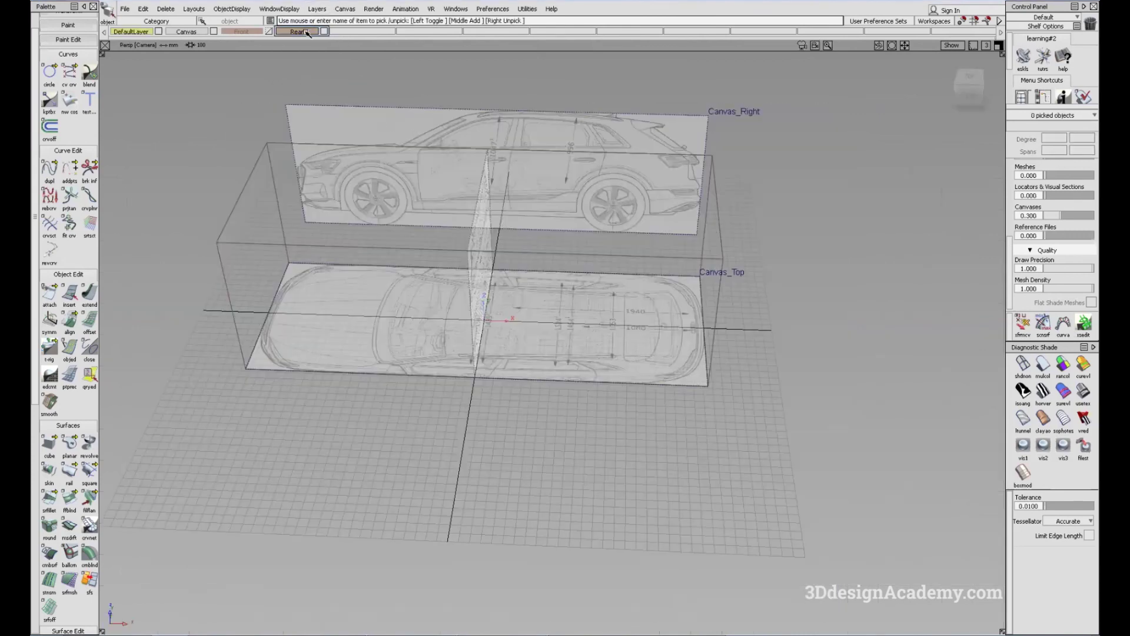
- Make the Rear layer active, pick the rear-view canvas, and move it along X to just outside the end of the box
{"action": "left_click", "coordinate": [307, 33]}
{"action": "left_click_drag", "start_coordinate": [609, 205], "coordinate": [496, 192], "text": "alt+shift"}
{"action": "left_click", "coordinate": [487, 159]}
{"action": "left_click_drag", "start_coordinate": [429, 200], "coordinate": [494, 285], "text": "alt+shift"}
{"action": "middle_click_drag", "start_coordinate": [555, 392], "coordinate": [583, 556], "text": "ctrl+shift"}
{"action": "left_click_drag", "start_coordinate": [589, 469], "coordinate": [330, 518]}
{"action": "left_click_drag", "start_coordinate": [730, 423], "coordinate": [679, 421], "text": "ctrl+shift"}
- Check the rear canvas's placement from several angles, make DefaultLayer active, and show the Front layer
{"action": "left_click_drag", "start_coordinate": [760, 271], "coordinate": [674, 242], "text": "alt+shift"}
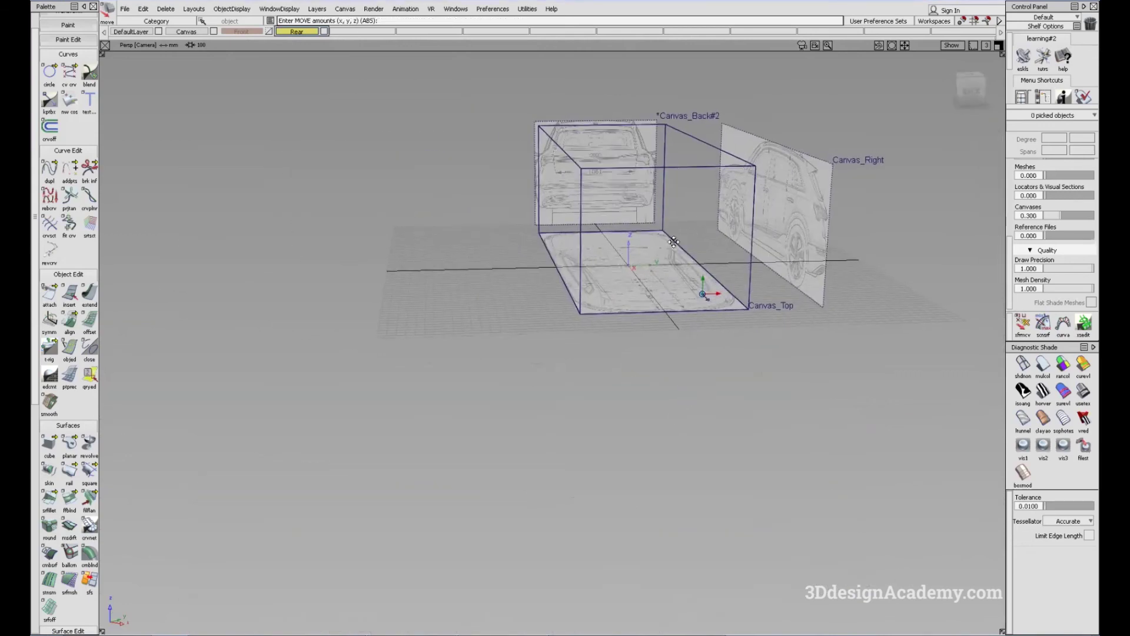
{"action": "middle_click_drag", "start_coordinate": [674, 242], "coordinate": [661, 263], "text": "alt+shift"}
{"action": "left_click_drag", "start_coordinate": [500, 171], "coordinate": [529, 211], "text": "alt+shift"}
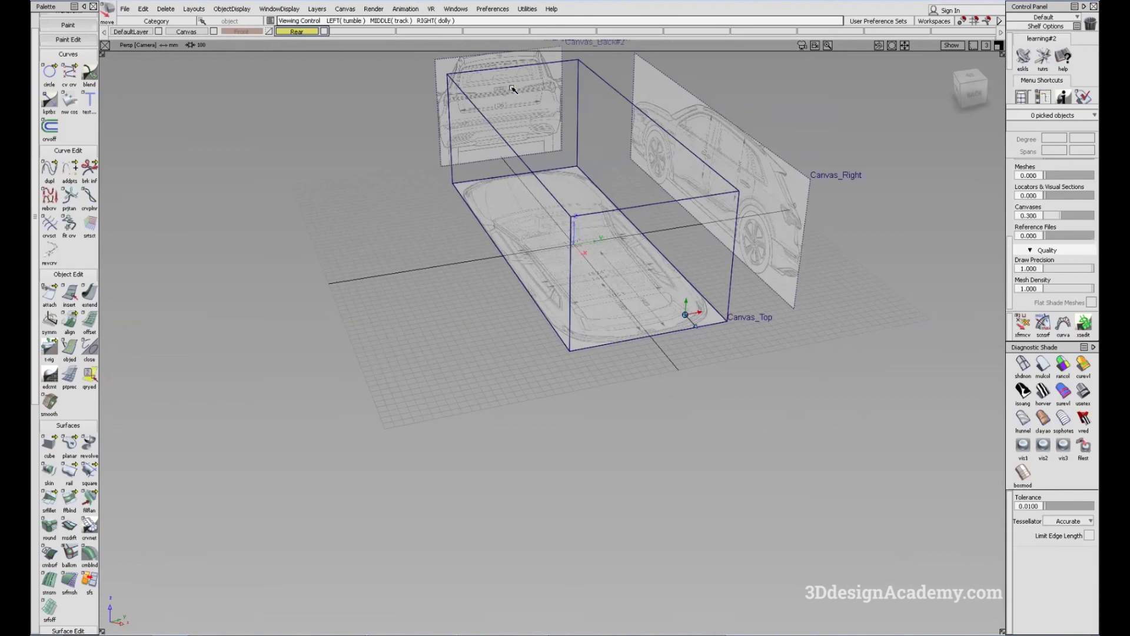
{"action": "left_click_drag", "start_coordinate": [525, 109], "coordinate": [800, 353], "text": "alt+shift"}
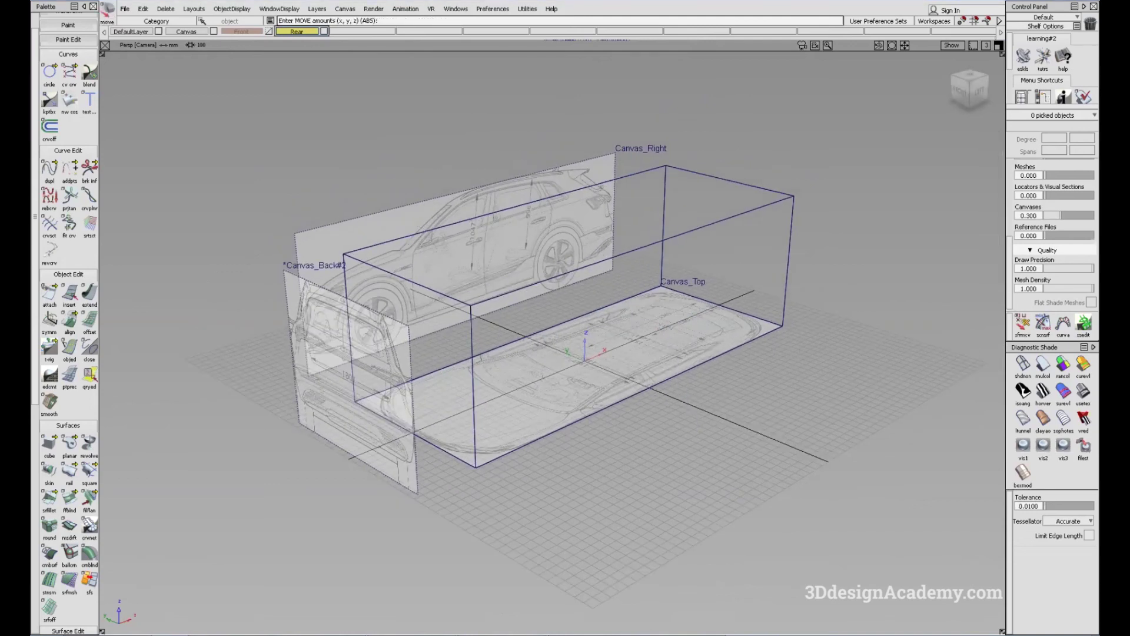
{"action": "left_click_drag", "start_coordinate": [574, 398], "coordinate": [428, 272], "text": "alt+shift"}
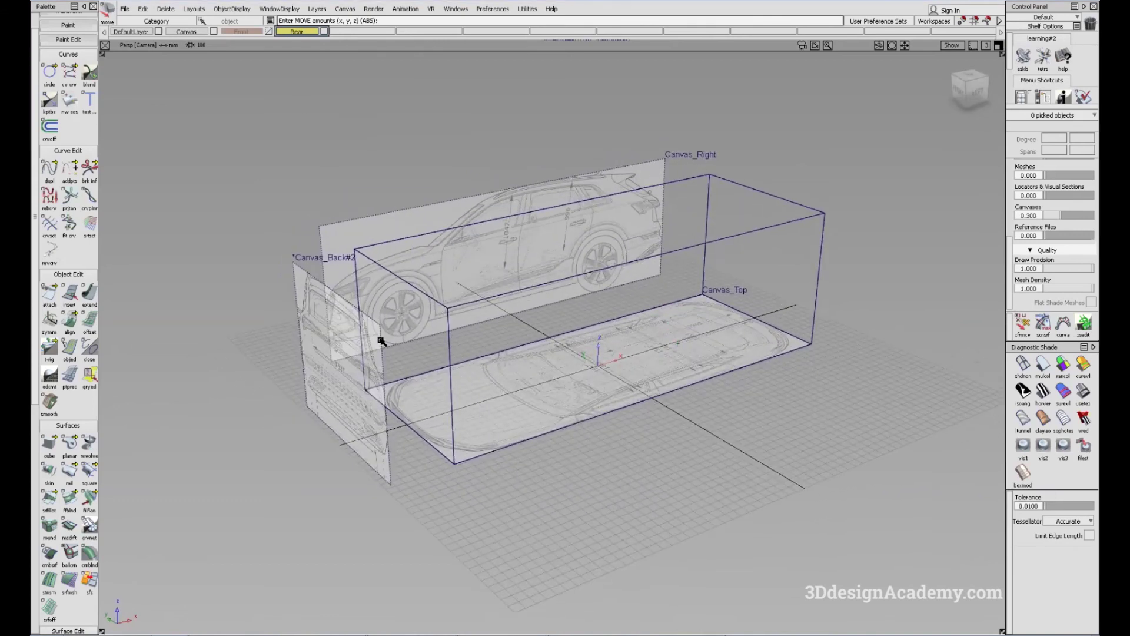
{"action": "left_click_drag", "start_coordinate": [319, 302], "coordinate": [319, 271], "text": "ctrl+shift"}
{"action": "left_click", "coordinate": [144, 34]}
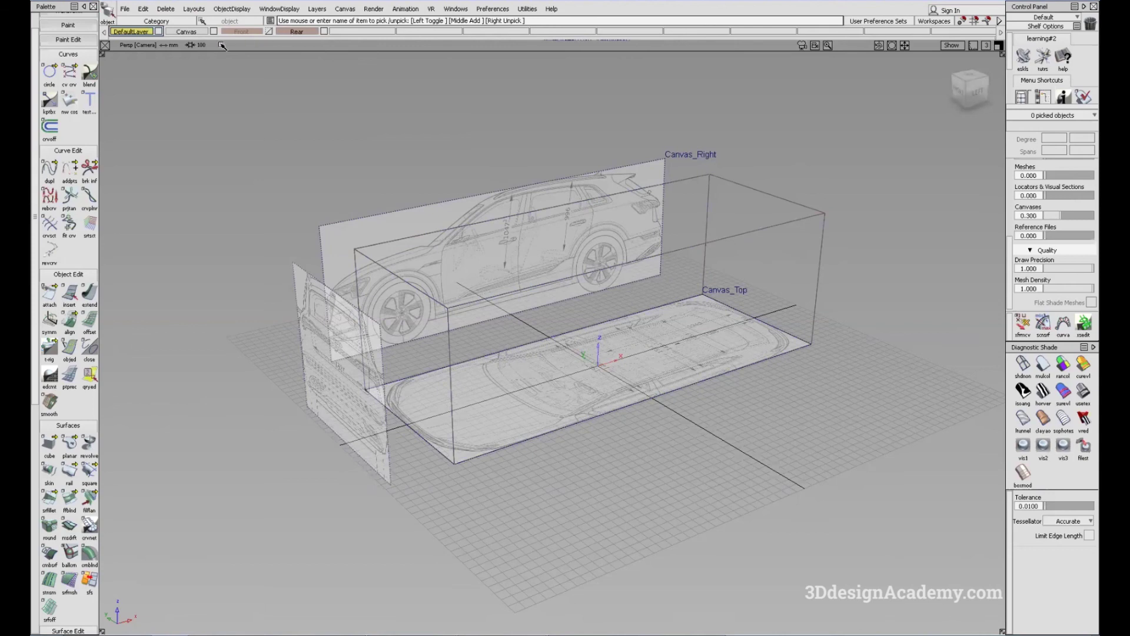
{"action": "left_click", "coordinate": [269, 31]}
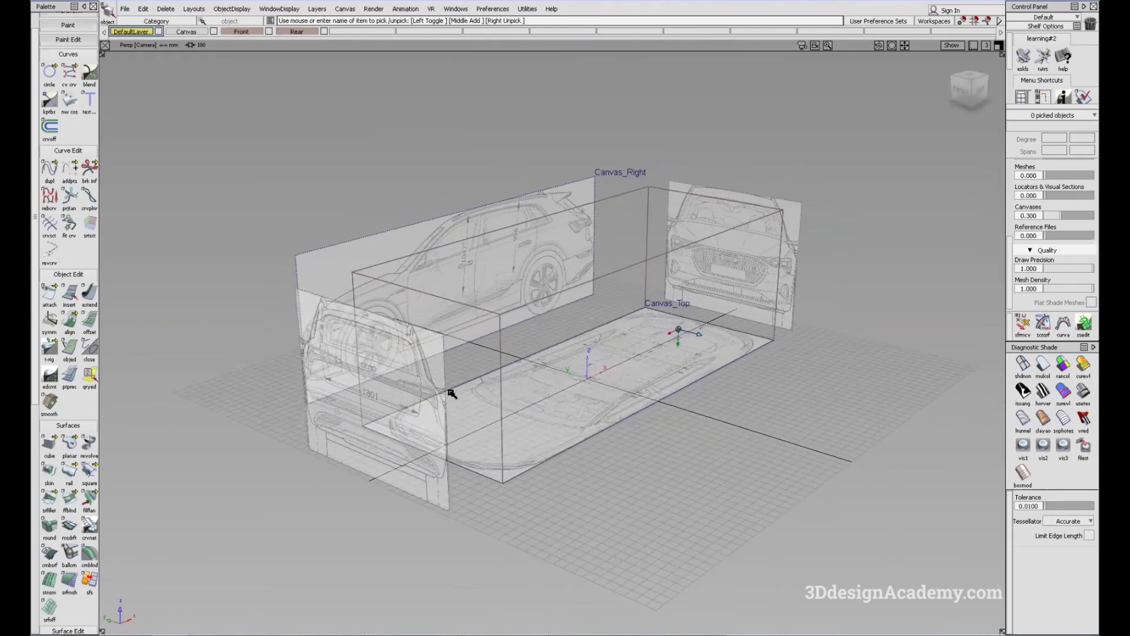
{"action": "left_click_drag", "start_coordinate": [479, 398], "coordinate": [610, 349], "text": "alt+shift"}
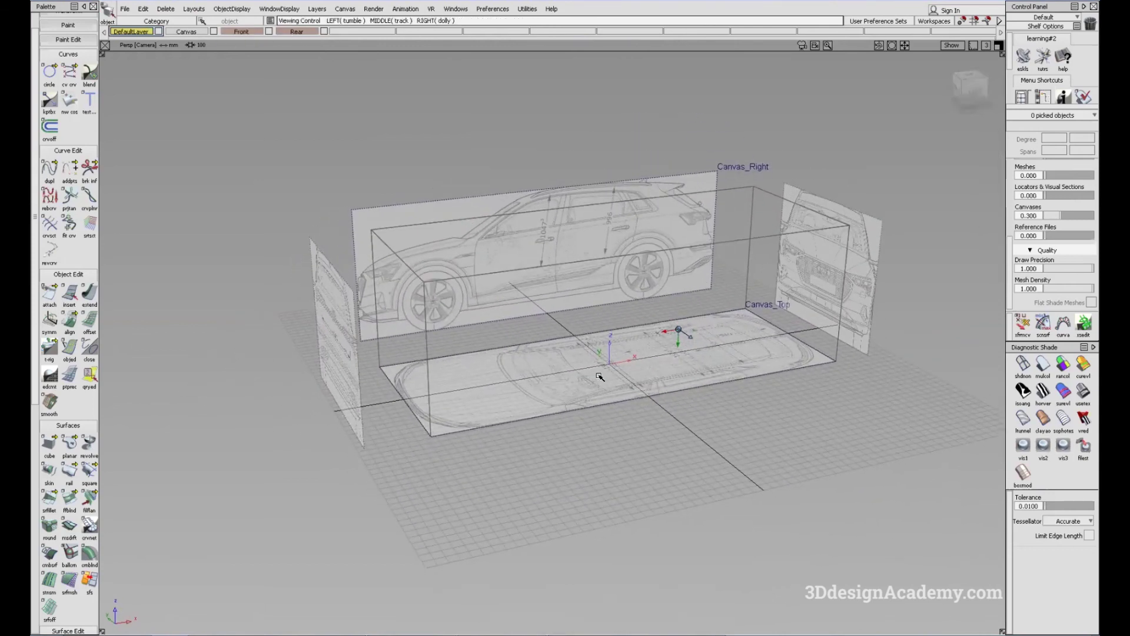
- Set the Canvas layer's state to Reference, and view the whole canvas arrangement around the box
{"action": "right_click", "coordinate": [186, 31]}
{"action": "mouse_move", "coordinate": [201, 95]}
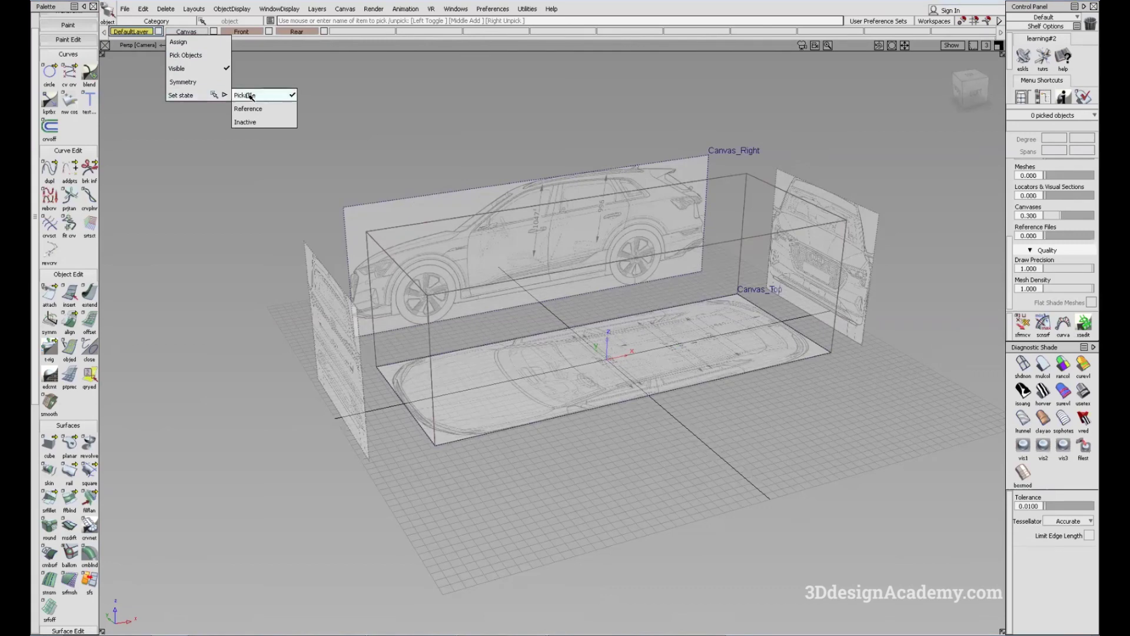
{"action": "left_click", "coordinate": [267, 110]}
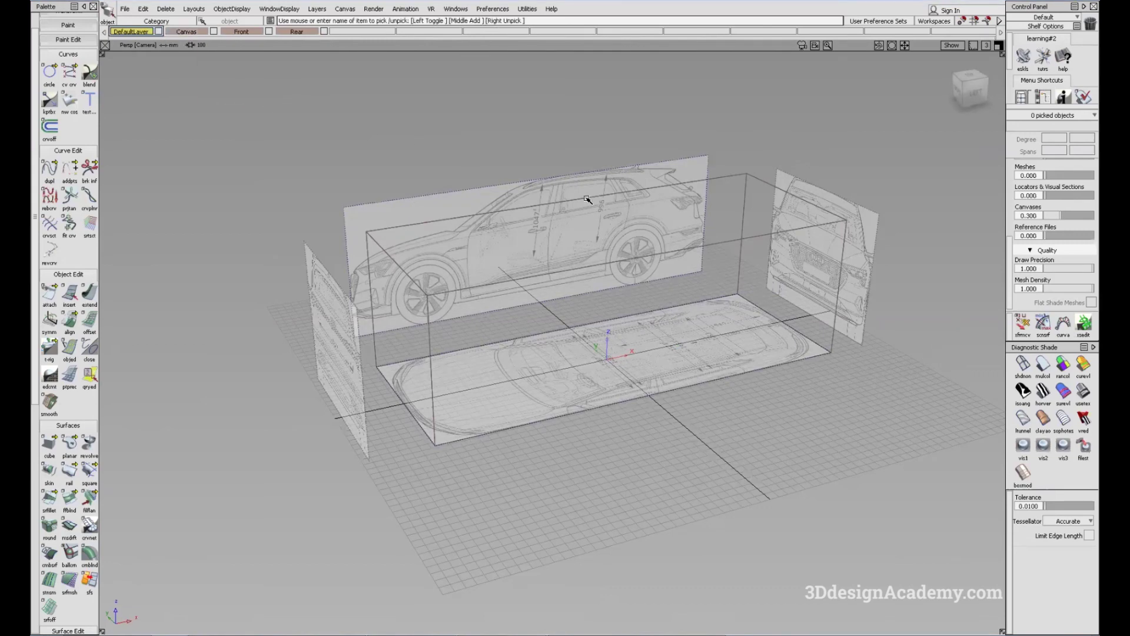
{"action": "left_click_drag", "start_coordinate": [597, 228], "coordinate": [707, 277], "text": "alt+shift"}
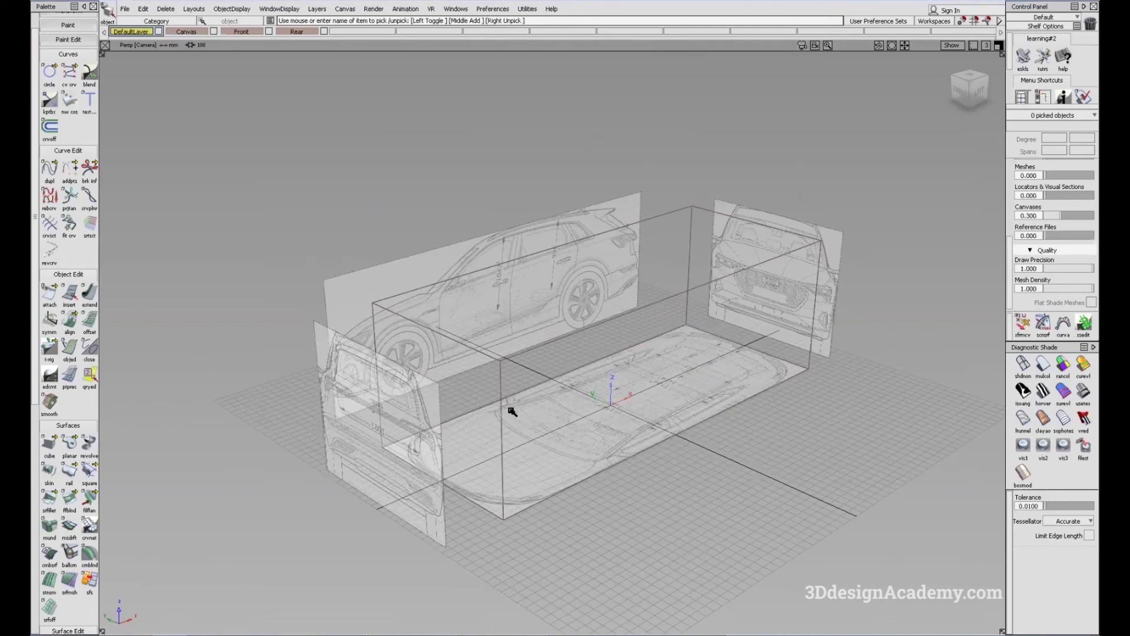